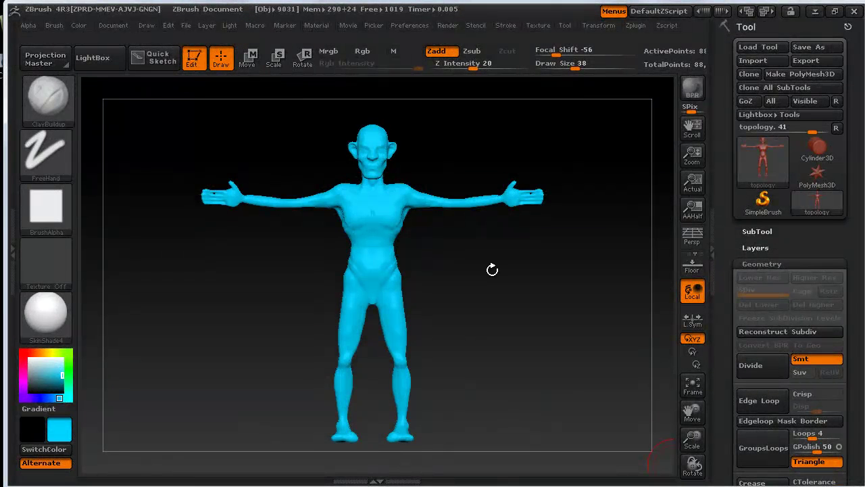
Step: Turn on polypaint Colorize for the topology body mesh
{"action": "left_click_drag", "start_coordinate": [814, 469], "coordinate": [815, 223]}
{"action": "scroll", "coordinate": [789, 270], "scroll_direction": "down", "scroll_amount": 7}
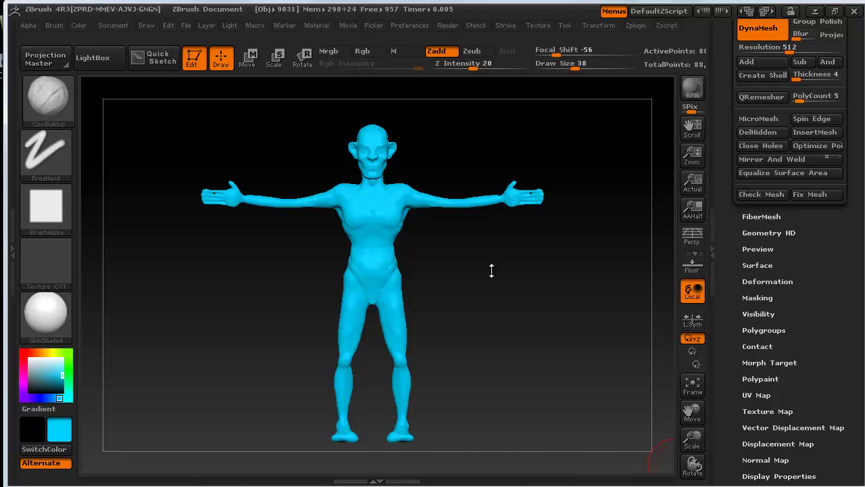
{"action": "left_click", "coordinate": [760, 379]}
{"action": "left_click", "coordinate": [770, 392]}
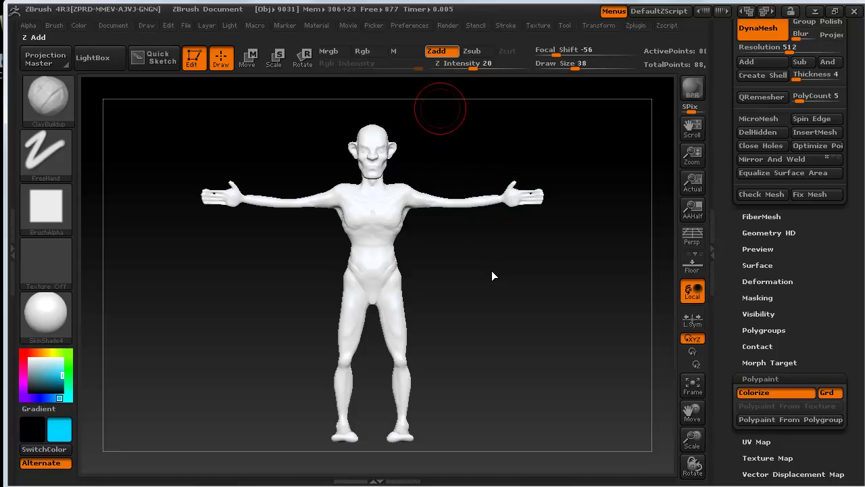
Step: Switch the brush from Zadd to Rgb and choose black as the paint colour
{"action": "left_click", "coordinate": [441, 51]}
{"action": "left_click", "coordinate": [362, 51]}
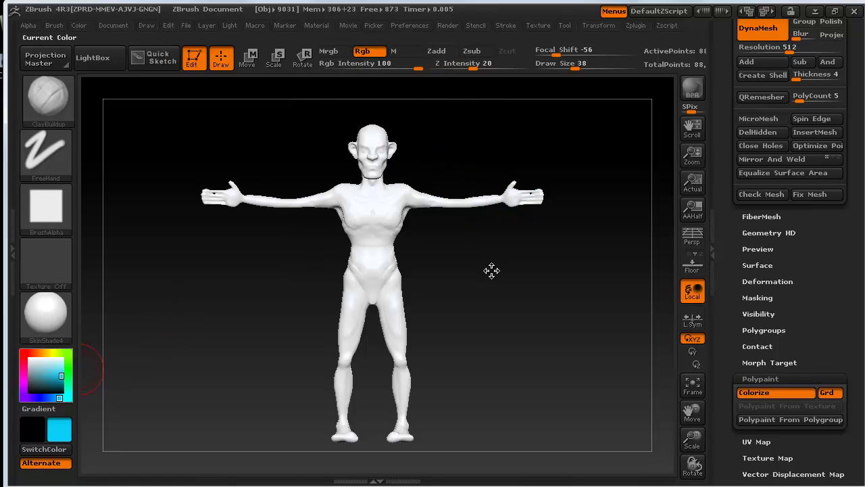
{"action": "left_click", "coordinate": [29, 391]}
Step: Select the Standard brush for work on the head, with Zadd off and Rgb on
{"action": "left_click_drag", "start_coordinate": [513, 239], "coordinate": [500, 314], "text": "alt"}
{"action": "mouse_move", "coordinate": [491, 270]}
{"action": "left_mouse_down", "text": "alt"}
{"action": "mouse_move", "coordinate": [492, 195]}
{"action": "mouse_move", "coordinate": [507, 466]}
{"action": "mouse_move", "coordinate": [484, 233]}
{"action": "mouse_move", "coordinate": [550, 309]}
{"action": "mouse_move", "coordinate": [548, 164]}
{"action": "mouse_move", "coordinate": [575, 241]}
{"action": "left_mouse_up", "text": "alt"}
{"action": "key", "text": "b"}
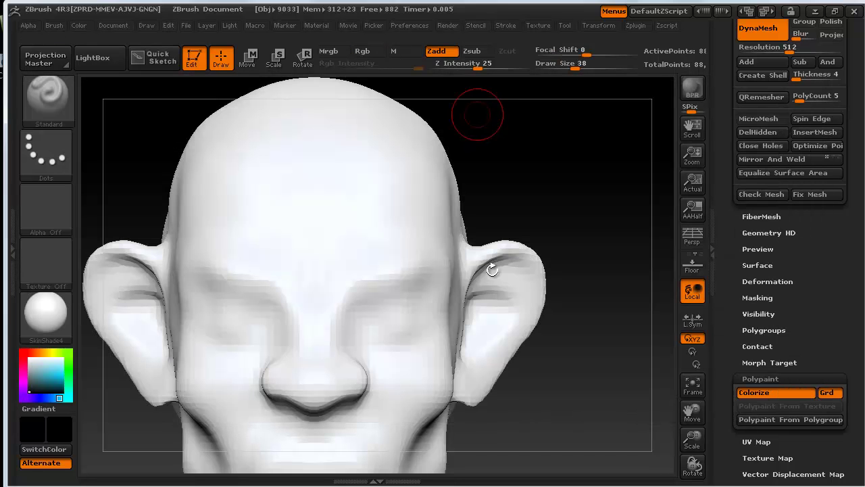
{"action": "key", "text": "s"}
{"action": "key", "text": "t"}
{"action": "left_click", "coordinate": [442, 51]}
{"action": "left_click", "coordinate": [369, 52]}
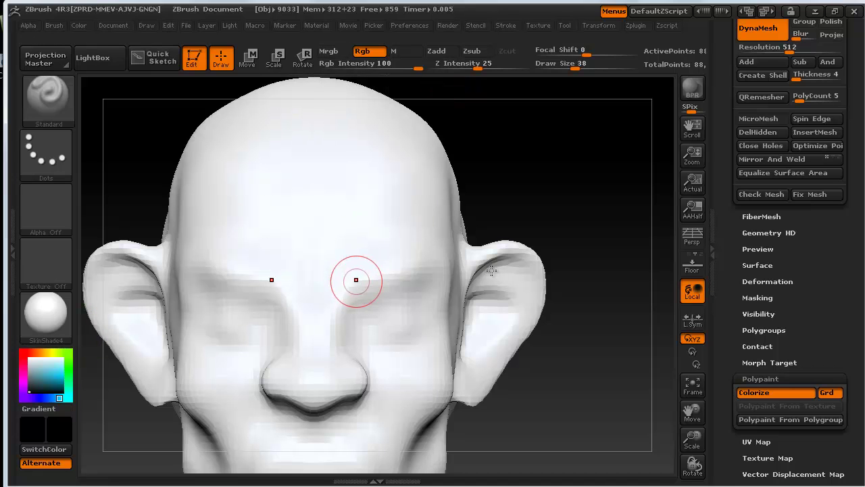
Step: Paint black strokes along both brows, then outline both eye sockets at draw size 16
{"action": "mouse_move", "coordinate": [385, 276]}
{"action": "left_mouse_down"}
{"action": "mouse_move", "coordinate": [416, 269]}
{"action": "mouse_move", "coordinate": [342, 286]}
{"action": "mouse_move", "coordinate": [346, 276]}
{"action": "mouse_move", "coordinate": [419, 265]}
{"action": "left_mouse_up"}
{"action": "key", "text": "space"}
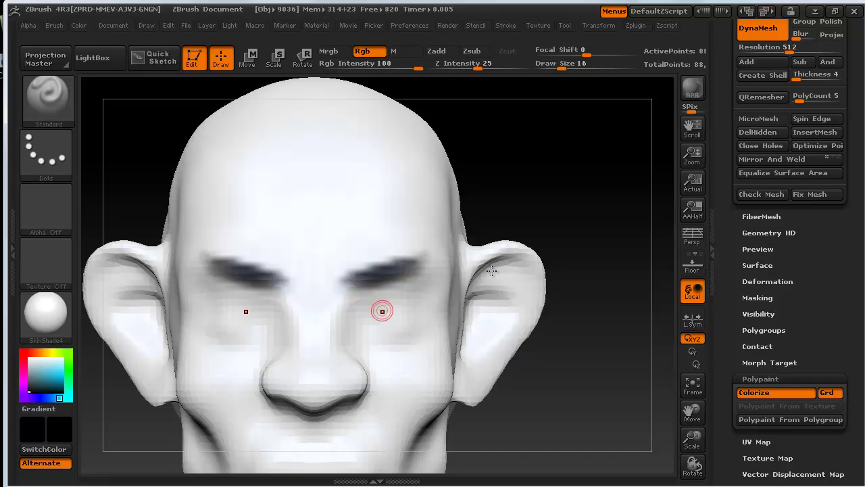
{"action": "mouse_move", "coordinate": [352, 283]}
{"action": "left_mouse_down"}
{"action": "mouse_move", "coordinate": [361, 331]}
{"action": "mouse_move", "coordinate": [411, 344]}
{"action": "mouse_move", "coordinate": [439, 312]}
{"action": "mouse_move", "coordinate": [420, 265]}
{"action": "mouse_move", "coordinate": [436, 304]}
{"action": "left_mouse_up"}
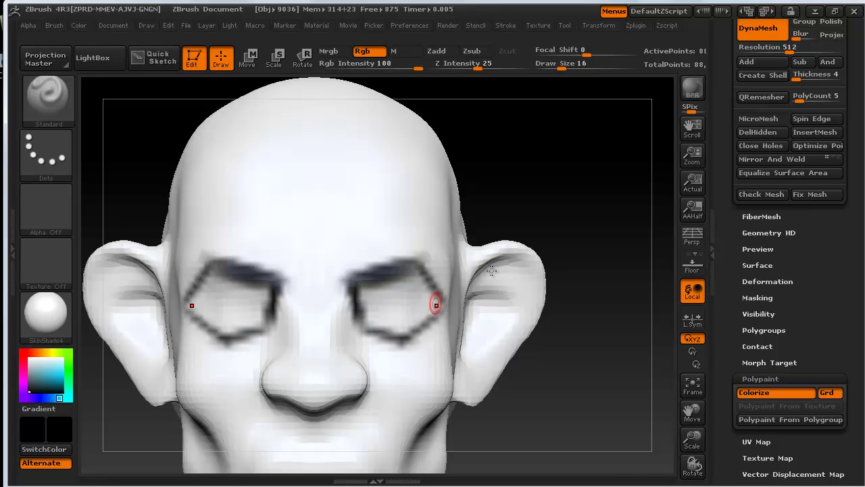
Step: Paint two cross lines over the nose bridge and a centre line from the top of the forehead to the nose tip
{"action": "left_click_drag", "start_coordinate": [314, 274], "coordinate": [343, 274]}
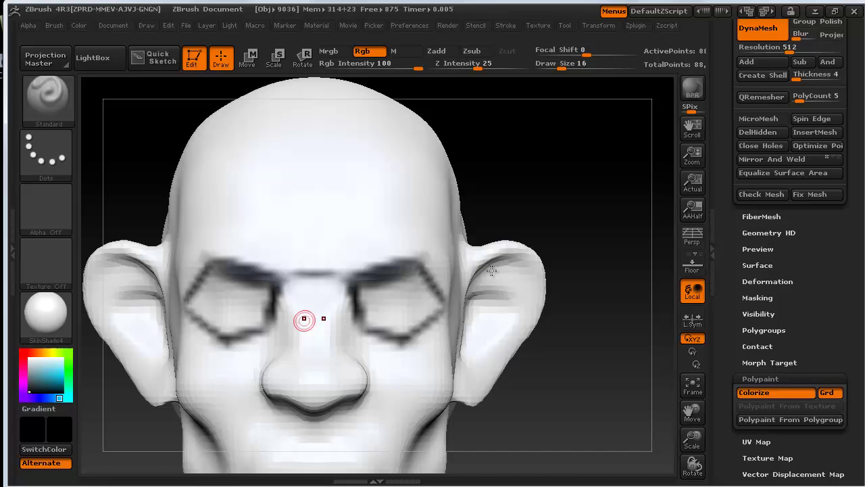
{"action": "left_click_drag", "start_coordinate": [282, 322], "coordinate": [321, 317]}
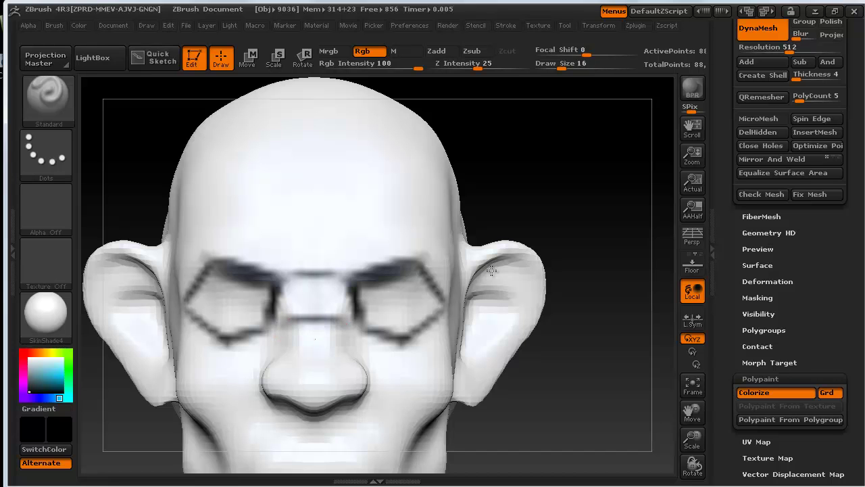
{"action": "left_click_drag", "start_coordinate": [315, 286], "coordinate": [316, 396]}
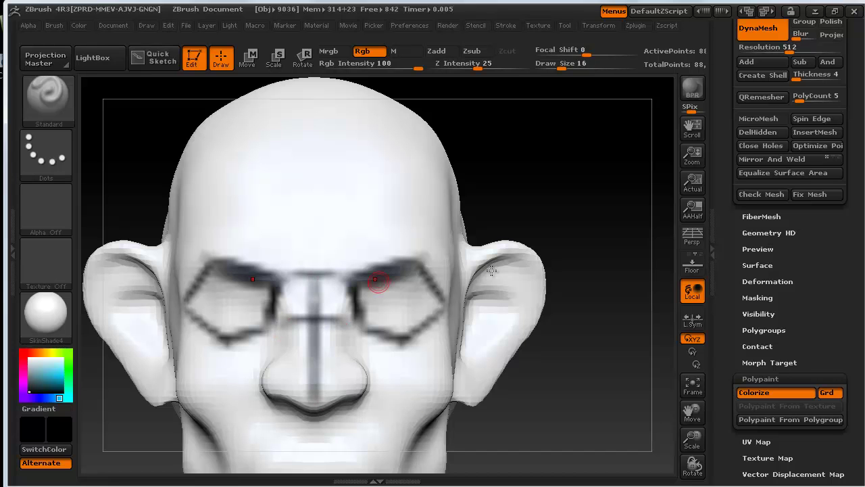
{"action": "left_click_drag", "start_coordinate": [315, 251], "coordinate": [315, 189]}
{"action": "left_click_drag", "start_coordinate": [315, 189], "coordinate": [318, 263]}
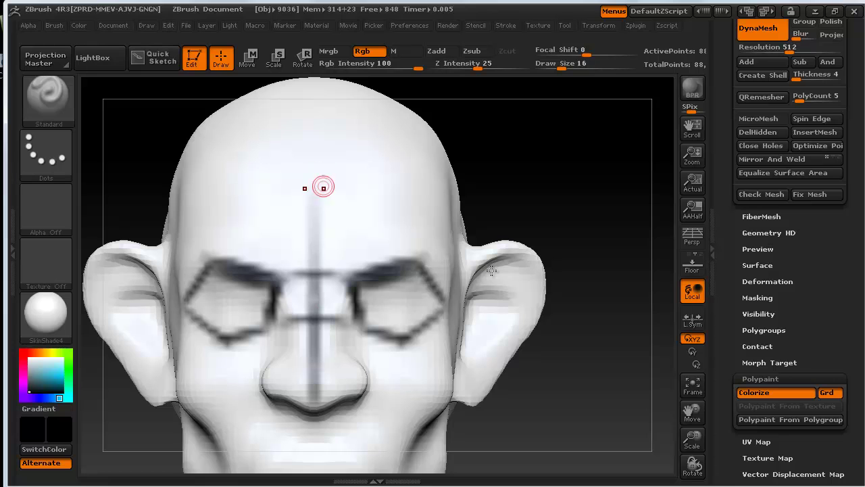
{"action": "mouse_move", "coordinate": [309, 180]}
{"action": "left_mouse_down"}
{"action": "mouse_move", "coordinate": [315, 91]}
{"action": "mouse_move", "coordinate": [315, 267]}
{"action": "left_mouse_up"}
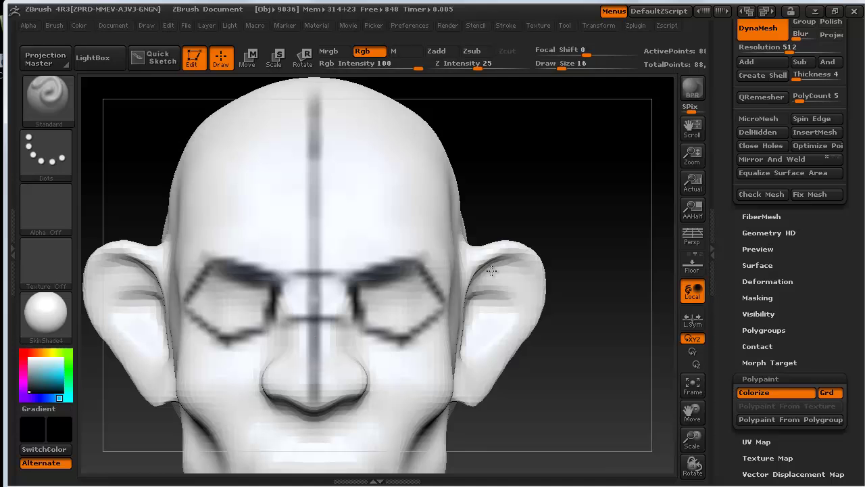
Step: Continue the centre line from beneath the nose over the lips to the chin
{"action": "left_click_drag", "start_coordinate": [475, 449], "coordinate": [453, 311], "text": "alt"}
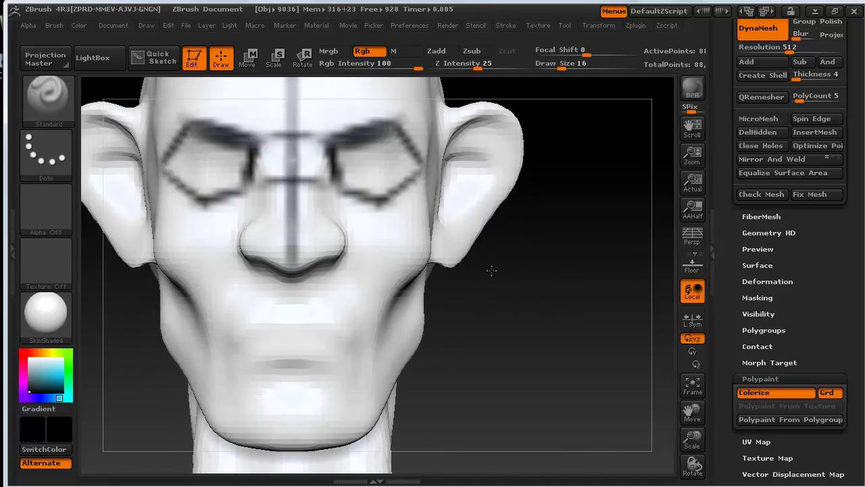
{"action": "left_click_drag", "start_coordinate": [439, 389], "coordinate": [299, 262]}
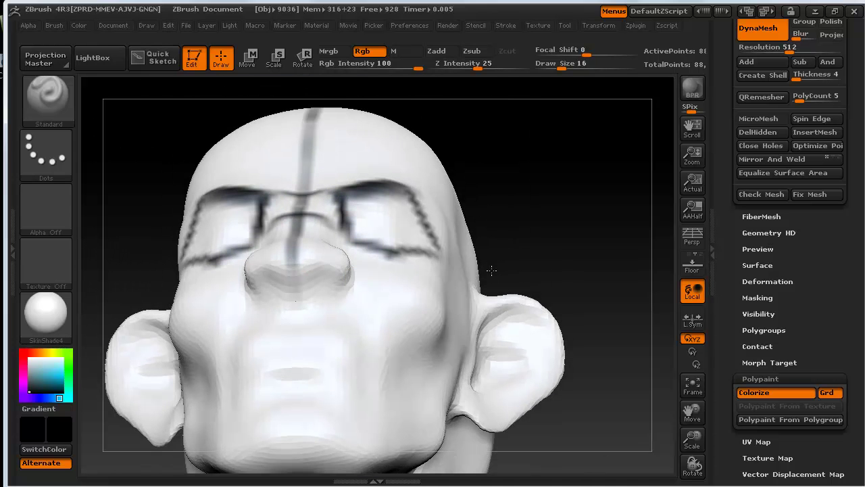
{"action": "left_click_drag", "start_coordinate": [491, 270], "coordinate": [480, 233]}
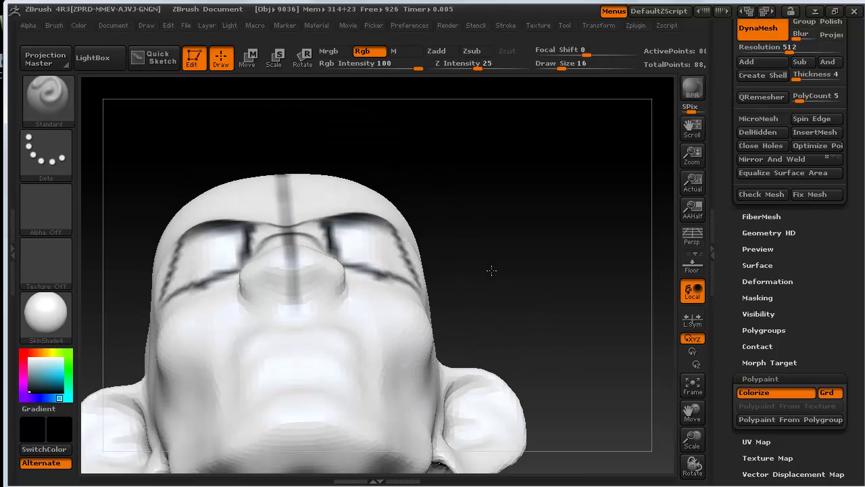
{"action": "left_click_drag", "start_coordinate": [294, 298], "coordinate": [301, 425]}
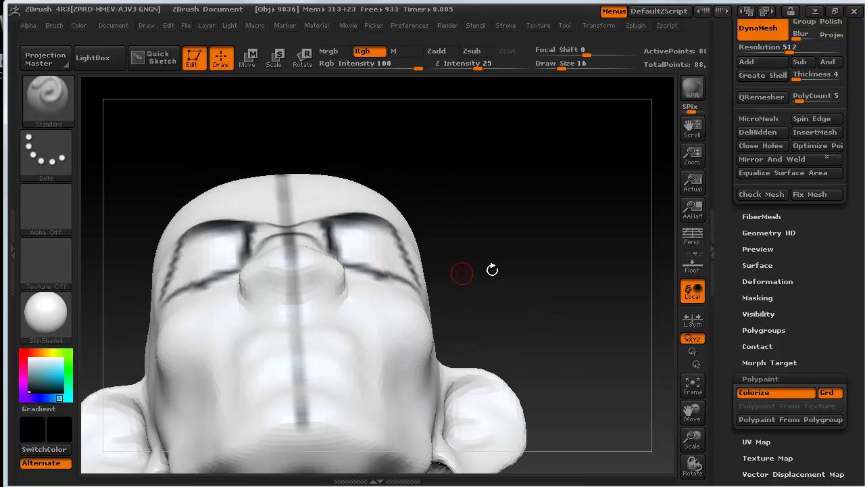
Step: Paint a closed loop around the mouth and connecting lines from the nostrils to the upper lip and mouth corners
{"action": "left_click_drag", "start_coordinate": [492, 270], "coordinate": [495, 304]}
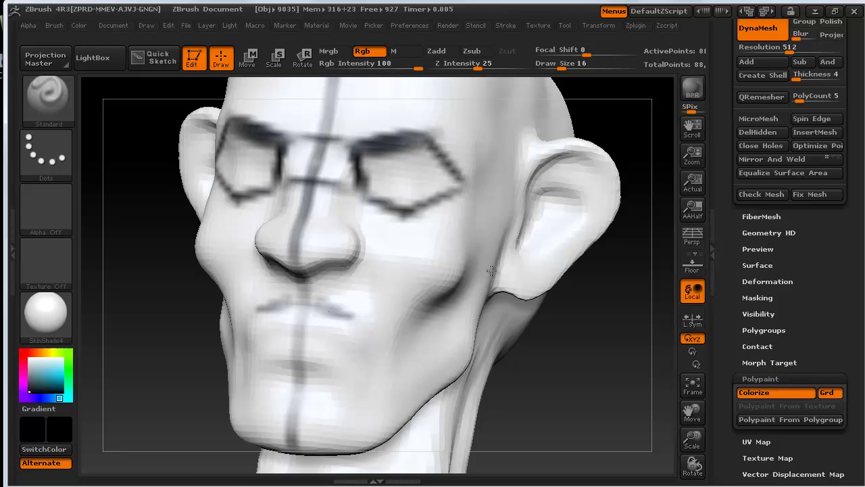
{"action": "left_click_drag", "start_coordinate": [329, 311], "coordinate": [307, 303]}
{"action": "mouse_move", "coordinate": [353, 319]}
{"action": "left_mouse_down"}
{"action": "mouse_move", "coordinate": [378, 360]}
{"action": "mouse_move", "coordinate": [349, 312]}
{"action": "left_mouse_up"}
{"action": "mouse_move", "coordinate": [306, 340]}
{"action": "left_mouse_down"}
{"action": "mouse_move", "coordinate": [332, 339]}
{"action": "mouse_move", "coordinate": [377, 363]}
{"action": "mouse_move", "coordinate": [354, 347]}
{"action": "left_mouse_up"}
{"action": "left_click_drag", "start_coordinate": [308, 371], "coordinate": [384, 366]}
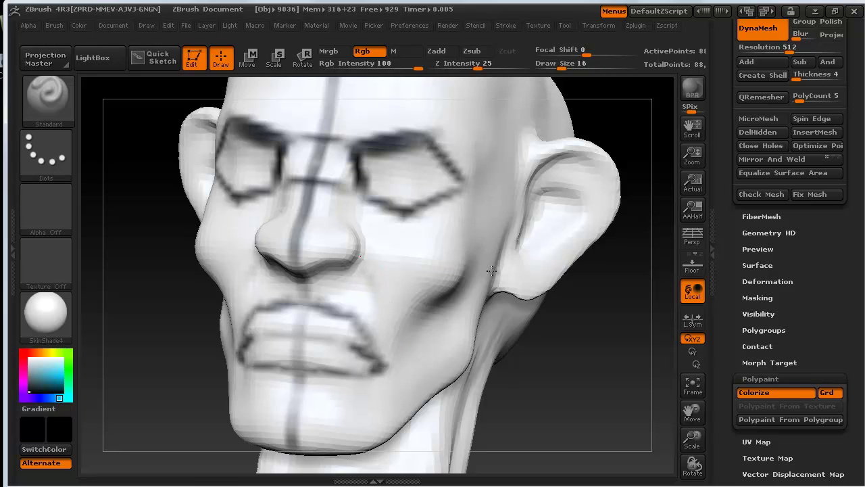
{"action": "left_click_drag", "start_coordinate": [373, 273], "coordinate": [386, 348]}
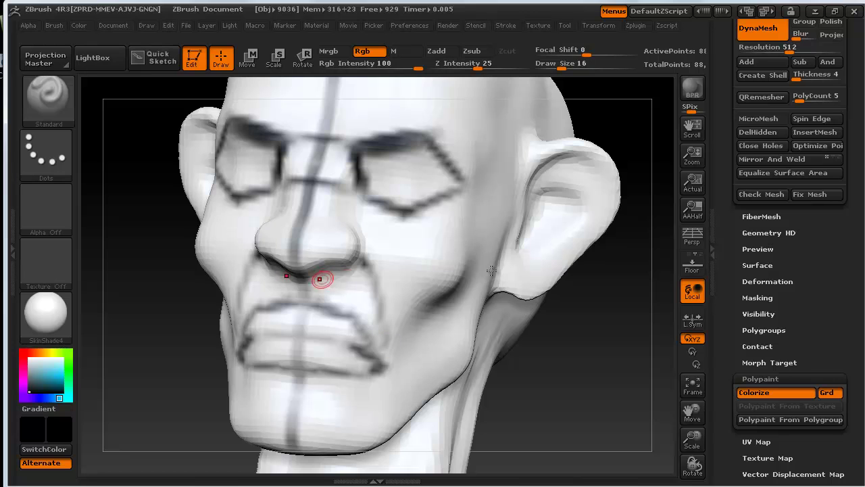
{"action": "mouse_move", "coordinate": [343, 277]}
{"action": "left_mouse_down"}
{"action": "mouse_move", "coordinate": [359, 335]}
{"action": "mouse_move", "coordinate": [348, 315]}
{"action": "mouse_move", "coordinate": [361, 290]}
{"action": "left_mouse_up"}
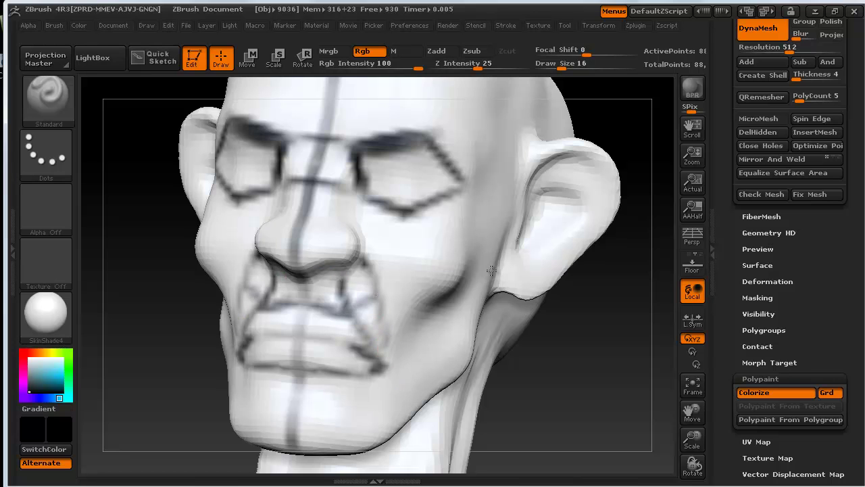
Step: Paint flow lines beside the nose and below the eye sockets, closing the patch on the upper cheek
{"action": "mouse_move", "coordinate": [500, 375]}
{"action": "left_mouse_down"}
{"action": "mouse_move", "coordinate": [395, 369]}
{"action": "mouse_move", "coordinate": [382, 358]}
{"action": "left_mouse_up"}
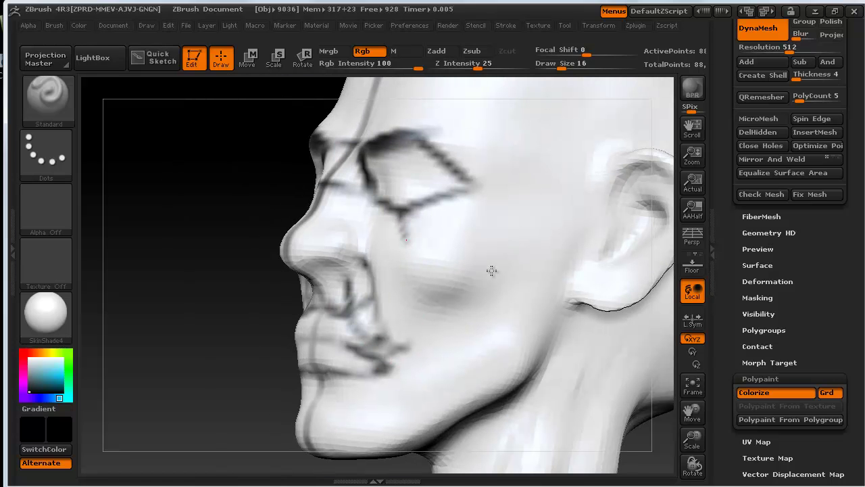
{"action": "left_click_drag", "start_coordinate": [475, 191], "coordinate": [488, 218]}
{"action": "left_click_drag", "start_coordinate": [207, 240], "coordinate": [306, 216]}
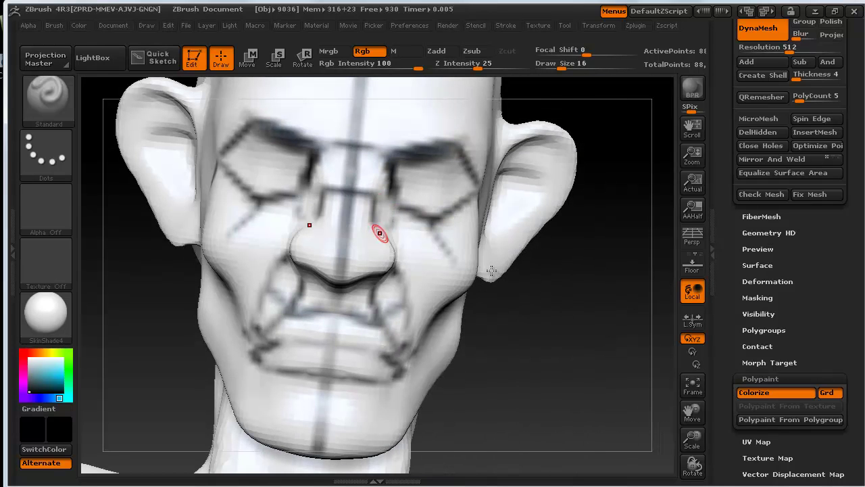
{"action": "left_click_drag", "start_coordinate": [587, 269], "coordinate": [492, 270]}
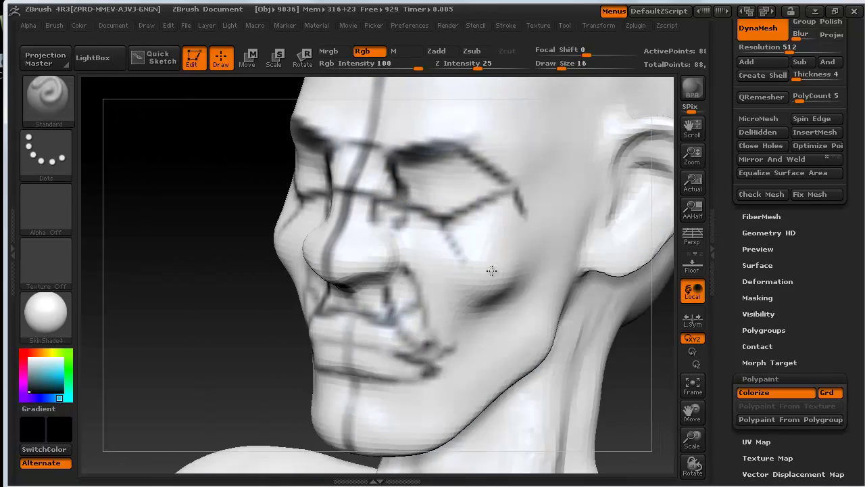
{"action": "mouse_move", "coordinate": [415, 238]}
{"action": "left_mouse_down"}
{"action": "mouse_move", "coordinate": [461, 263]}
{"action": "mouse_move", "coordinate": [530, 224]}
{"action": "left_mouse_up"}
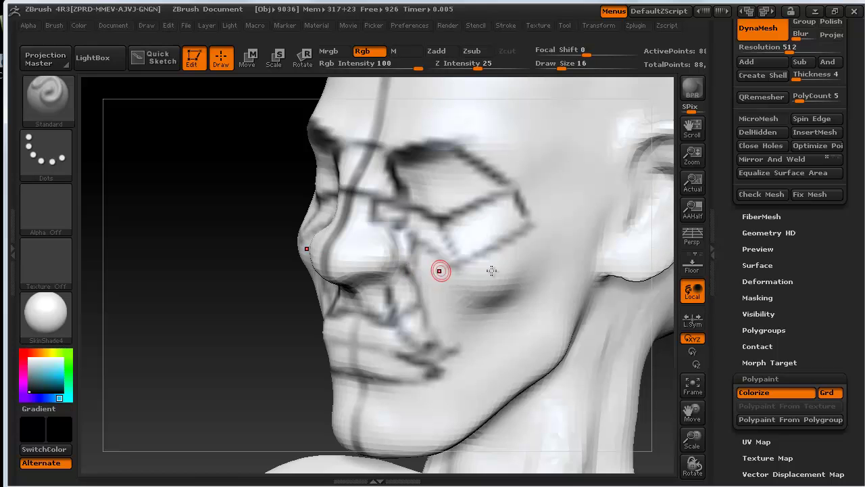
Step: Paint lines linking the nose side and mouth corner to the cheek, and close a second patch below the cheekbone
{"action": "left_click_drag", "start_coordinate": [460, 268], "coordinate": [454, 295]}
{"action": "left_click_drag", "start_coordinate": [291, 386], "coordinate": [385, 378]}
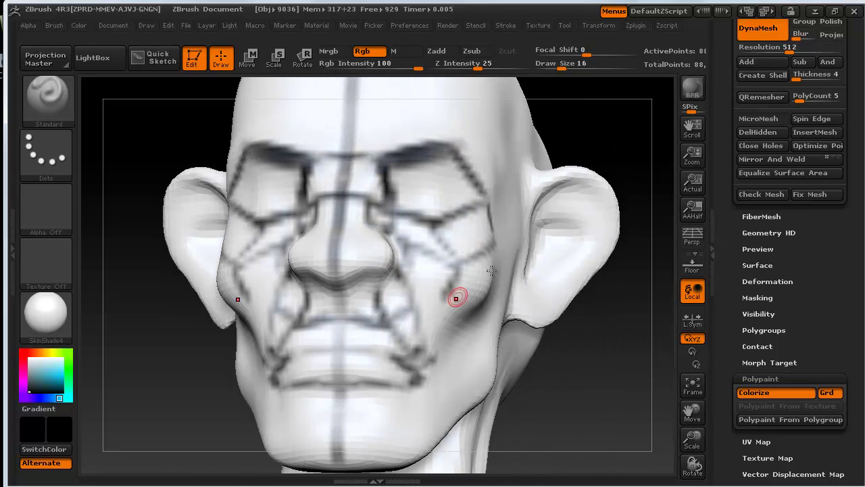
{"action": "left_click_drag", "start_coordinate": [407, 259], "coordinate": [444, 293]}
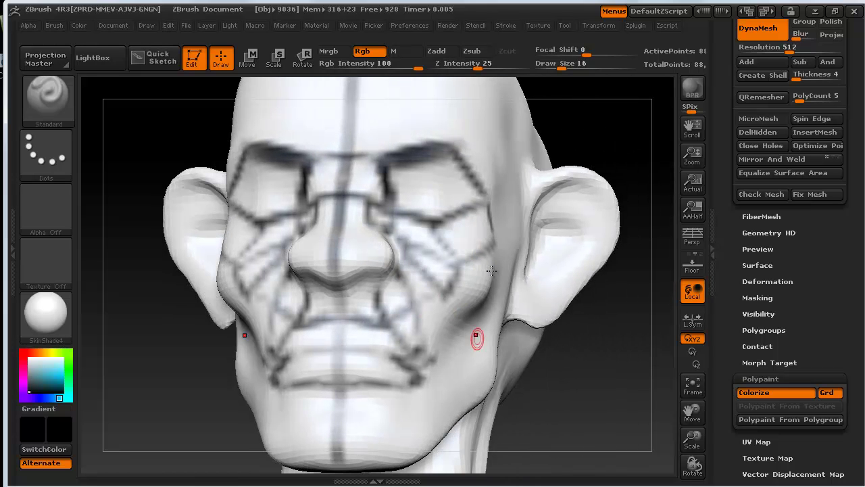
{"action": "left_click_drag", "start_coordinate": [476, 340], "coordinate": [436, 301]}
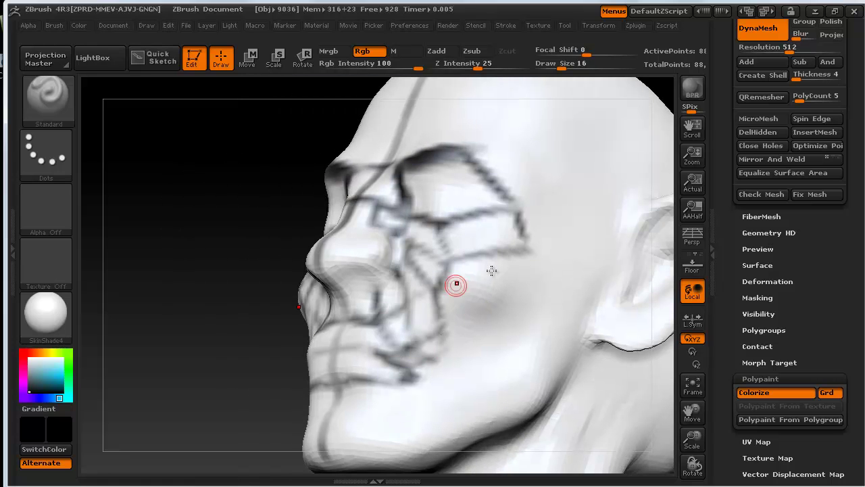
{"action": "mouse_move", "coordinate": [448, 295]}
{"action": "left_mouse_down"}
{"action": "mouse_move", "coordinate": [498, 315]}
{"action": "mouse_move", "coordinate": [525, 257]}
{"action": "mouse_move", "coordinate": [500, 298]}
{"action": "left_mouse_up"}
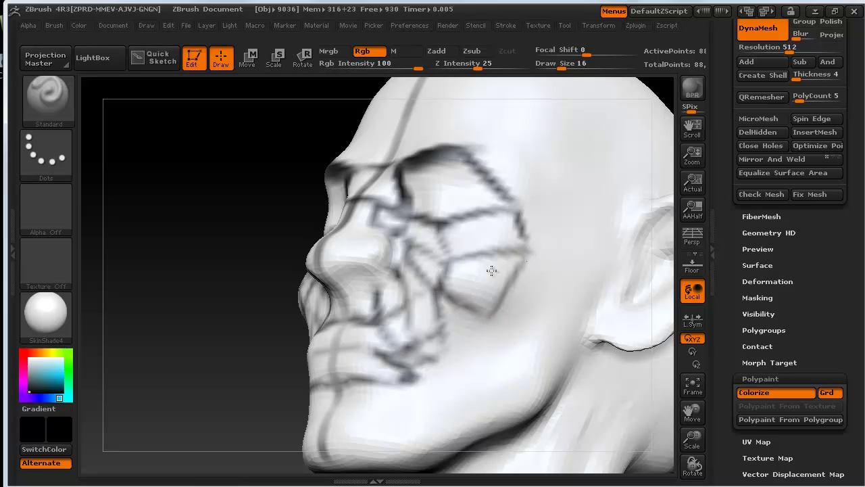
Step: Paint lines from the outer eye corner towards the ear and a row of patches across the temple
{"action": "left_click_drag", "start_coordinate": [221, 312], "coordinate": [237, 302], "text": "shift"}
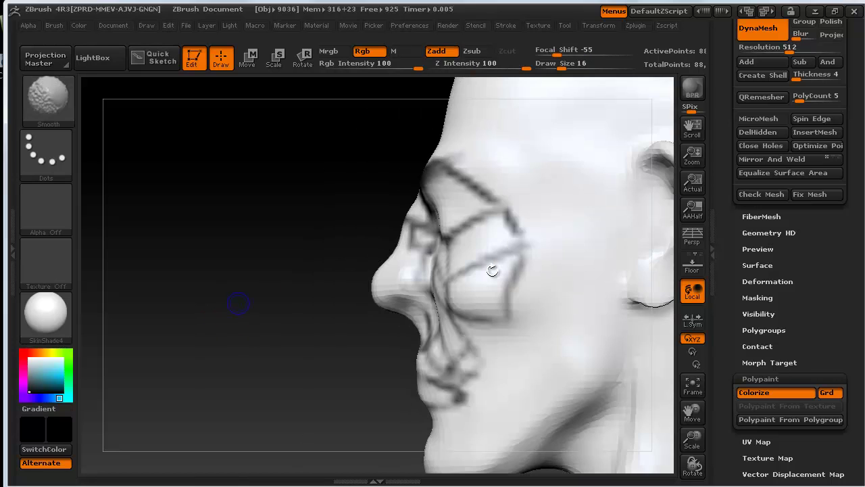
{"action": "left_click_drag", "start_coordinate": [266, 262], "coordinate": [228, 310], "text": "alt"}
{"action": "left_click_drag", "start_coordinate": [487, 303], "coordinate": [530, 299]}
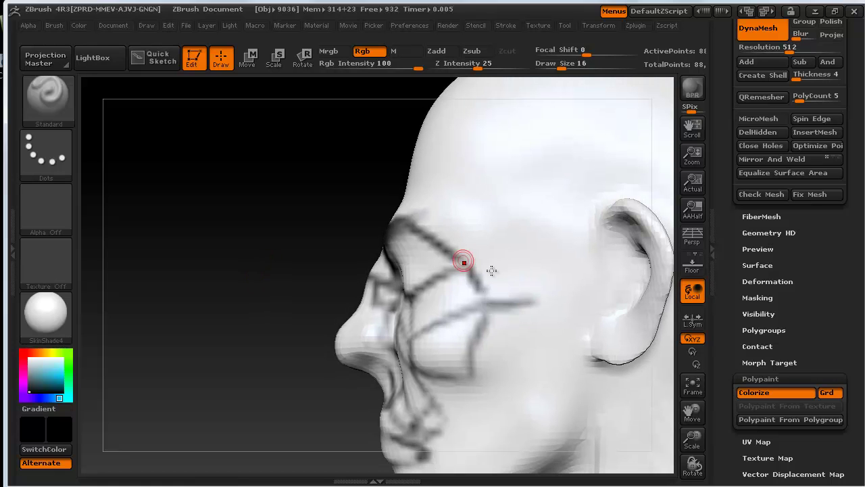
{"action": "left_click_drag", "start_coordinate": [465, 261], "coordinate": [541, 259]}
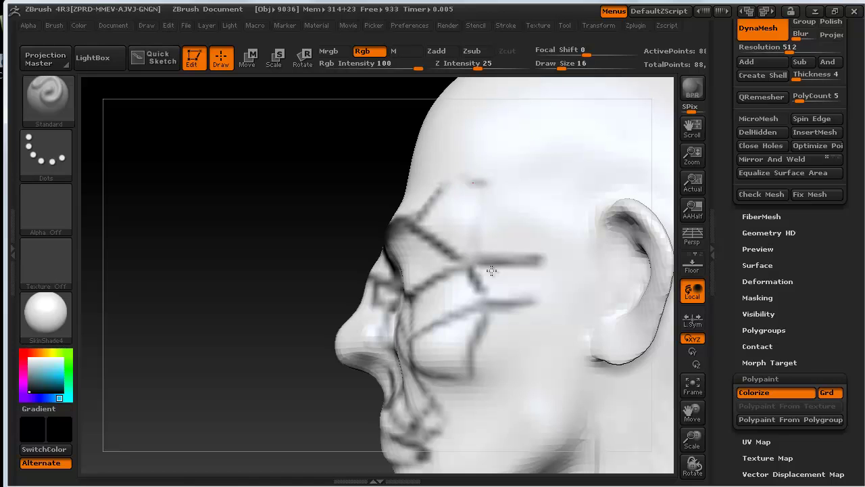
{"action": "left_click_drag", "start_coordinate": [485, 184], "coordinate": [473, 257]}
{"action": "mouse_move", "coordinate": [542, 255]}
{"action": "left_mouse_down"}
{"action": "mouse_move", "coordinate": [527, 177]}
{"action": "mouse_move", "coordinate": [588, 233]}
{"action": "mouse_move", "coordinate": [577, 166]}
{"action": "left_mouse_up"}
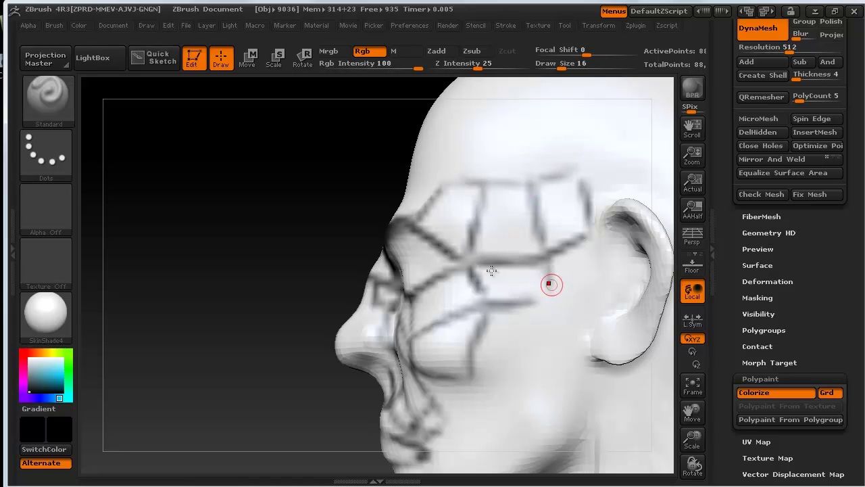
Step: Paint a patch in front of the ear and a line sweeping from the earlobe area down to the cheekbone
{"action": "mouse_move", "coordinate": [590, 241]}
{"action": "left_mouse_down"}
{"action": "mouse_move", "coordinate": [601, 272]}
{"action": "mouse_move", "coordinate": [594, 248]}
{"action": "left_mouse_up"}
{"action": "left_click_drag", "start_coordinate": [552, 296], "coordinate": [605, 281]}
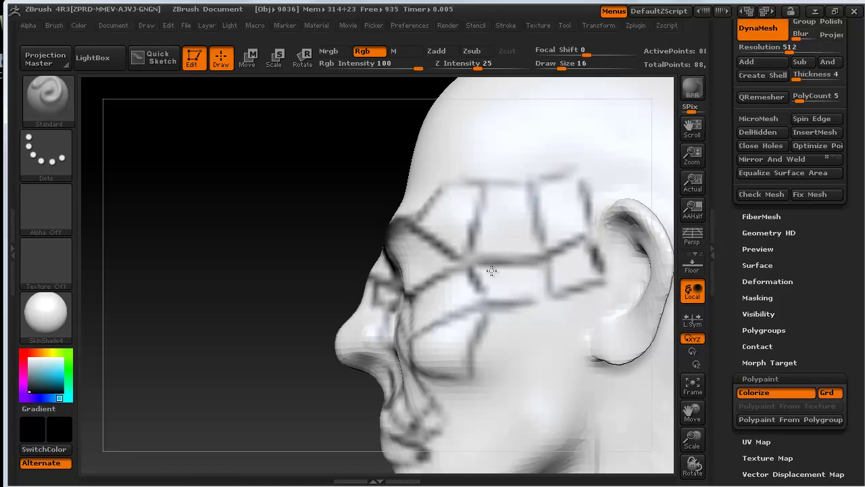
{"action": "mouse_move", "coordinate": [550, 303]}
{"action": "left_mouse_down"}
{"action": "mouse_move", "coordinate": [542, 338]}
{"action": "mouse_move", "coordinate": [488, 371]}
{"action": "mouse_move", "coordinate": [458, 371]}
{"action": "left_mouse_up"}
{"action": "right_click_drag", "start_coordinate": [471, 362], "coordinate": [397, 255], "text": "alt"}
{"action": "left_click_drag", "start_coordinate": [522, 206], "coordinate": [510, 240]}
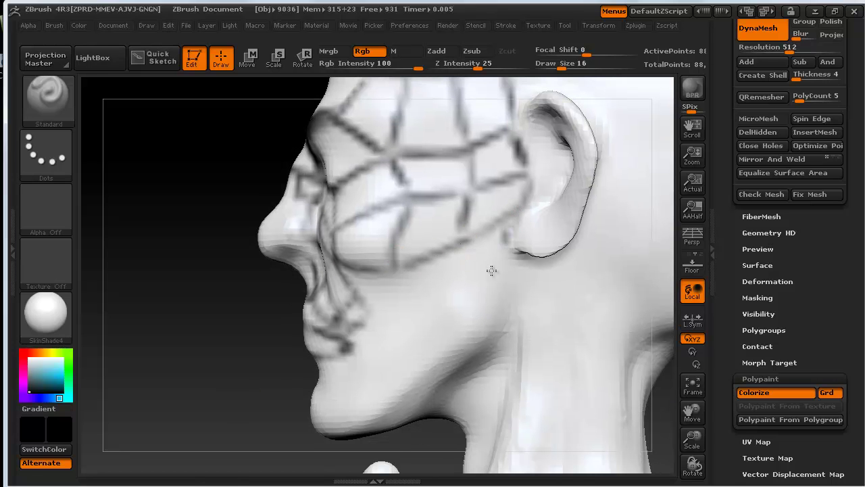
Step: Paint a row of patches below the cheekbone, running from the cheek back towards the earlobe and down to the jaw
{"action": "left_click_drag", "start_coordinate": [392, 272], "coordinate": [394, 301]}
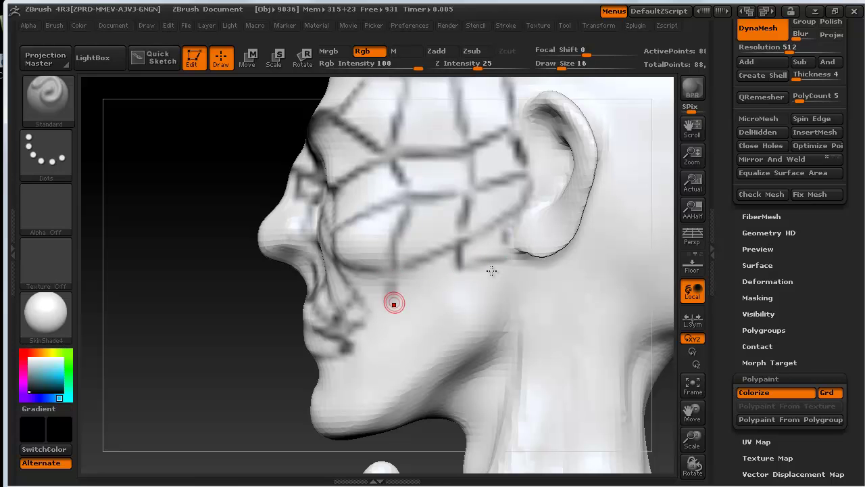
{"action": "left_click_drag", "start_coordinate": [455, 276], "coordinate": [409, 294]}
{"action": "left_click_drag", "start_coordinate": [475, 291], "coordinate": [486, 305]}
{"action": "left_click_drag", "start_coordinate": [508, 260], "coordinate": [510, 265]}
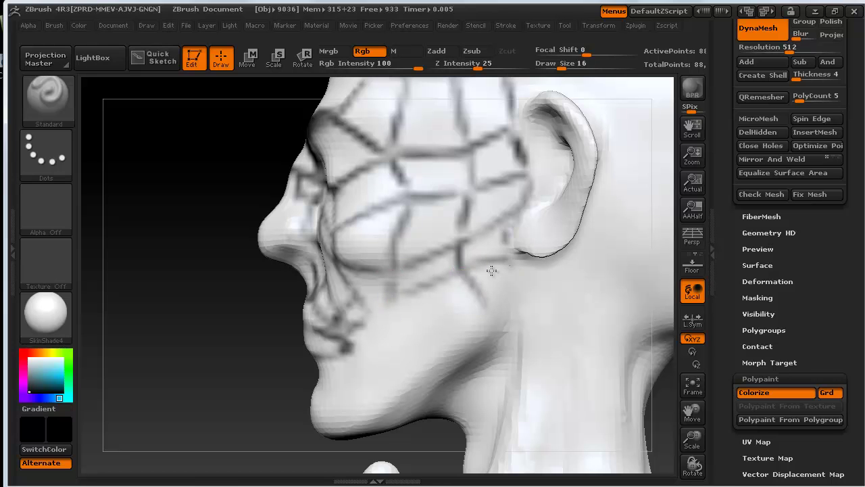
{"action": "left_click_drag", "start_coordinate": [486, 305], "coordinate": [523, 276]}
{"action": "left_click_drag", "start_coordinate": [422, 352], "coordinate": [466, 312]}
{"action": "left_click_drag", "start_coordinate": [396, 311], "coordinate": [420, 347]}
Step: Paint narrow patches along the jaw beside the mouth corner and continue the lines under the lower lip onto the chin
{"action": "mouse_move", "coordinate": [290, 436]}
{"action": "left_mouse_down"}
{"action": "mouse_move", "coordinate": [279, 436]}
{"action": "mouse_move", "coordinate": [368, 426]}
{"action": "mouse_move", "coordinate": [352, 412]}
{"action": "left_mouse_up"}
{"action": "mouse_move", "coordinate": [377, 315]}
{"action": "left_mouse_down"}
{"action": "mouse_move", "coordinate": [390, 311]}
{"action": "mouse_move", "coordinate": [397, 347]}
{"action": "left_mouse_up"}
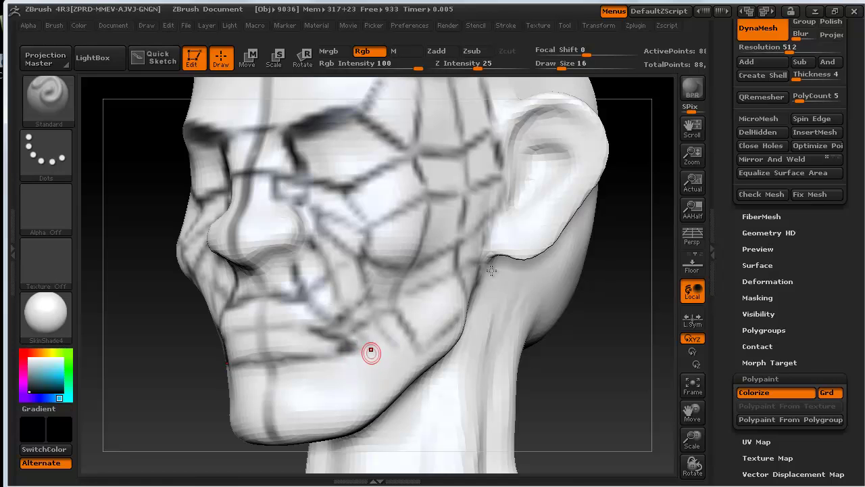
{"action": "mouse_move", "coordinate": [359, 327]}
{"action": "left_mouse_down"}
{"action": "mouse_move", "coordinate": [379, 365]}
{"action": "mouse_move", "coordinate": [394, 349]}
{"action": "left_mouse_up"}
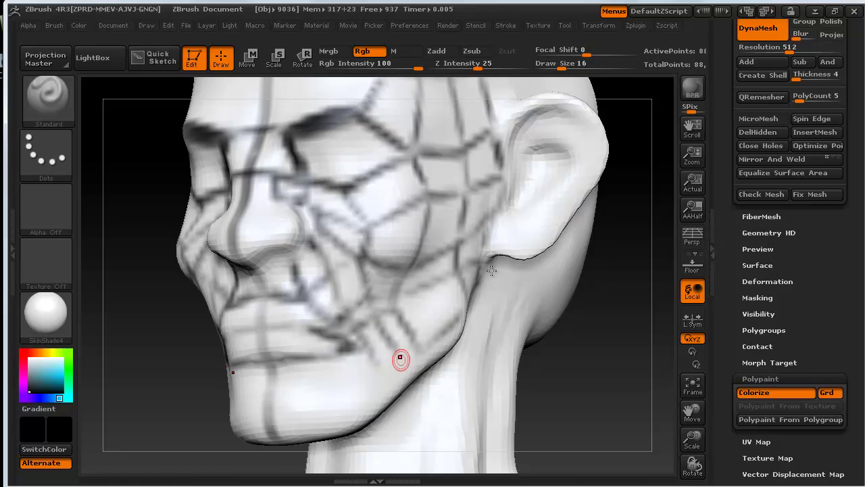
{"action": "left_click_drag", "start_coordinate": [237, 208], "coordinate": [365, 321]}
{"action": "mouse_move", "coordinate": [395, 355]}
{"action": "left_mouse_down"}
{"action": "mouse_move", "coordinate": [380, 332]}
{"action": "mouse_move", "coordinate": [384, 315]}
{"action": "mouse_move", "coordinate": [405, 363]}
{"action": "left_mouse_up"}
{"action": "left_click_drag", "start_coordinate": [363, 331], "coordinate": [382, 380]}
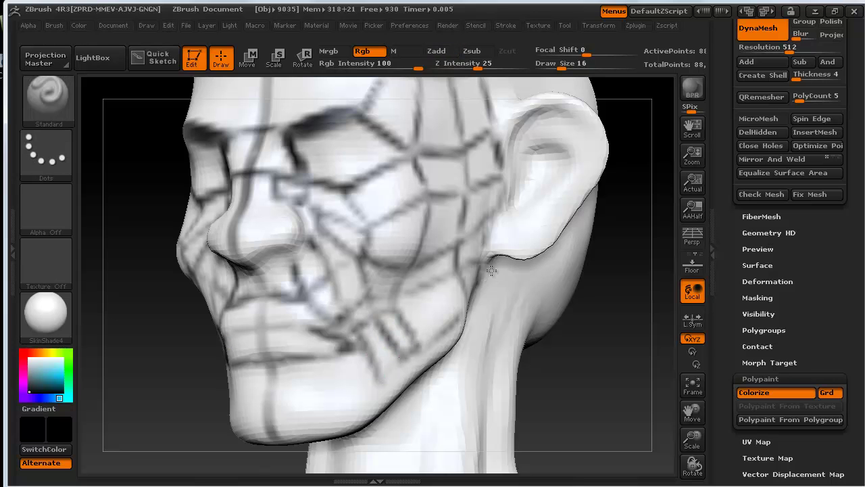
{"action": "mouse_move", "coordinate": [319, 364]}
{"action": "left_mouse_down"}
{"action": "mouse_move", "coordinate": [328, 361]}
{"action": "mouse_move", "coordinate": [351, 393]}
{"action": "mouse_move", "coordinate": [381, 373]}
{"action": "mouse_move", "coordinate": [326, 350]}
{"action": "left_mouse_up"}
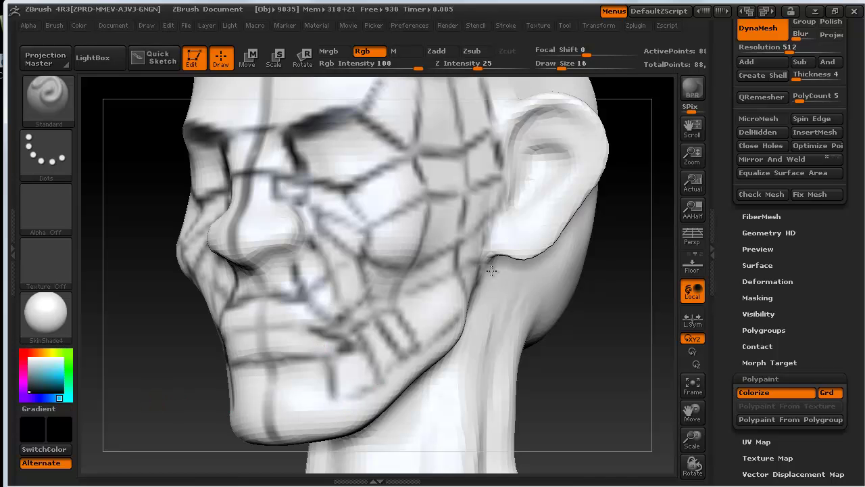
Step: Paint lines inside the eye sockets from the front, crossing the socket from brow to lower rim and from the inner corner
{"action": "left_click_drag", "start_coordinate": [224, 405], "coordinate": [310, 393], "text": "shift"}
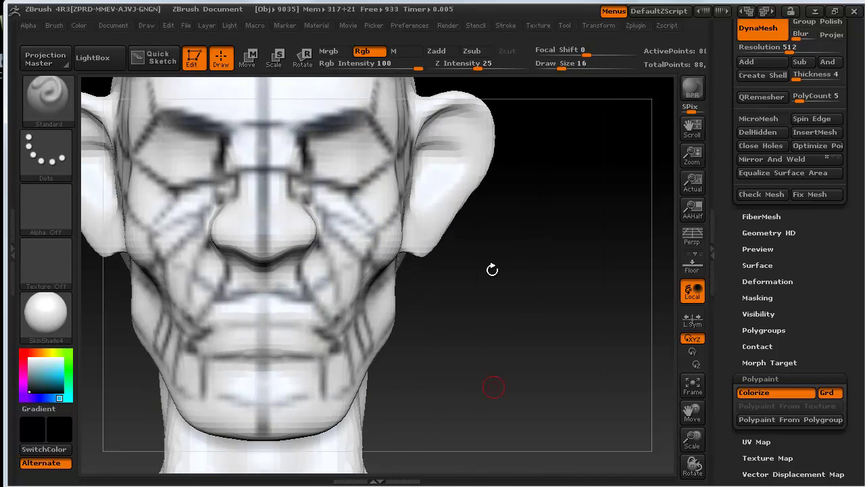
{"action": "left_click_drag", "start_coordinate": [500, 341], "coordinate": [497, 408], "text": "alt"}
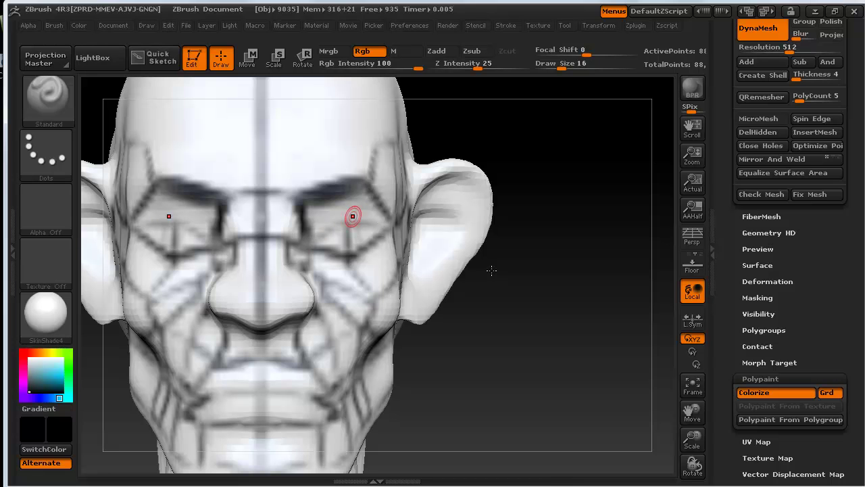
{"action": "left_click_drag", "start_coordinate": [353, 197], "coordinate": [349, 230]}
{"action": "left_click_drag", "start_coordinate": [308, 204], "coordinate": [350, 225]}
Step: Paint a line above the ear and flow lines over the brow linking the temple patches to the forehead
{"action": "left_click_drag", "start_coordinate": [500, 384], "coordinate": [448, 381], "text": "alt"}
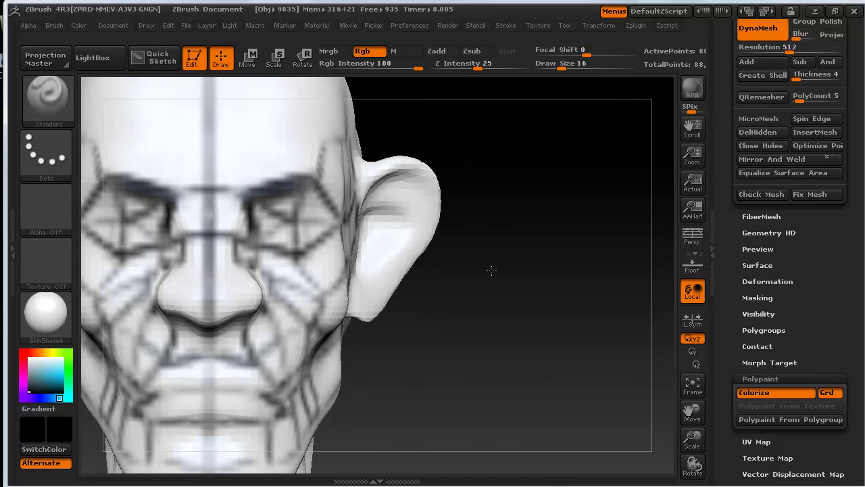
{"action": "left_click_drag", "start_coordinate": [491, 270], "coordinate": [420, 267]}
{"action": "left_click_drag", "start_coordinate": [135, 239], "coordinate": [168, 288]}
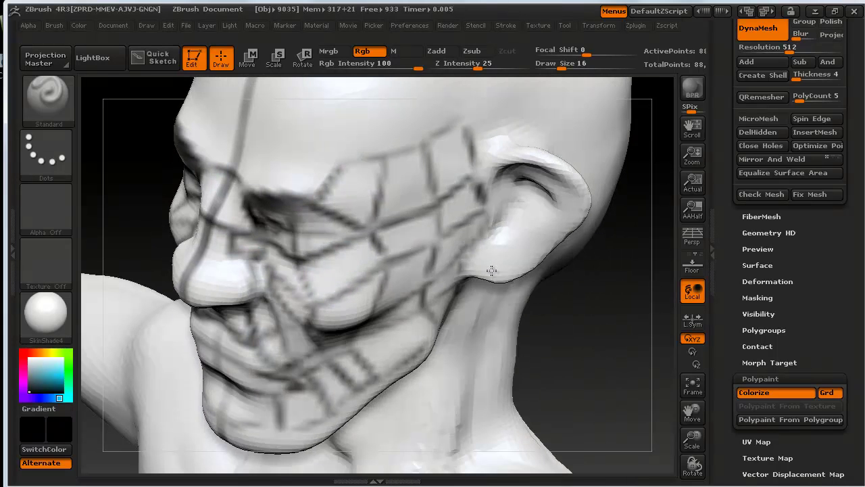
{"action": "mouse_move", "coordinate": [482, 167]}
{"action": "left_mouse_down"}
{"action": "mouse_move", "coordinate": [511, 130]}
{"action": "mouse_move", "coordinate": [503, 146]}
{"action": "left_mouse_up"}
{"action": "left_click_drag", "start_coordinate": [574, 351], "coordinate": [649, 361]}
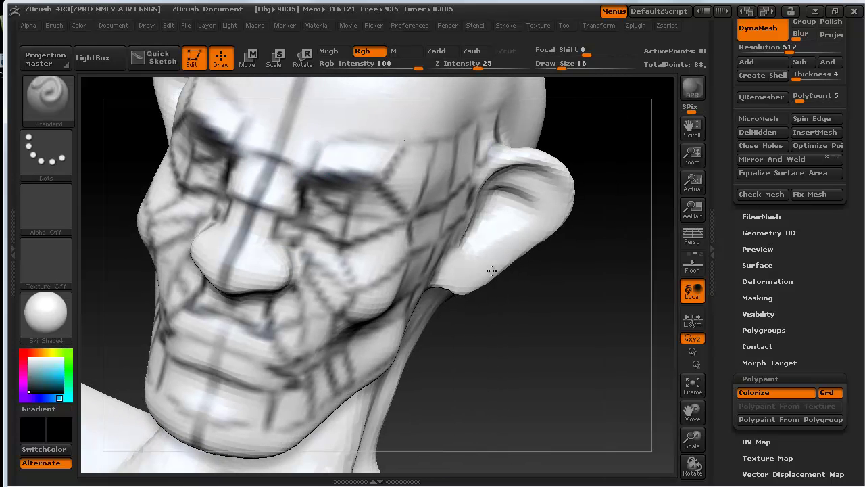
Step: Save the painted tool as topology.ZTL in the Sculptris folder, replacing the existing file
{"action": "left_click_drag", "start_coordinate": [487, 368], "coordinate": [549, 298]}
{"action": "left_click_drag", "start_coordinate": [491, 271], "coordinate": [490, 195], "text": "alt"}
{"action": "left_click_drag", "start_coordinate": [542, 261], "coordinate": [608, 270]}
{"action": "mouse_move", "coordinate": [491, 270]}
{"action": "left_mouse_down"}
{"action": "mouse_move", "coordinate": [561, 270]}
{"action": "mouse_move", "coordinate": [399, 270]}
{"action": "mouse_move", "coordinate": [548, 267]}
{"action": "mouse_move", "coordinate": [492, 270]}
{"action": "left_mouse_up"}
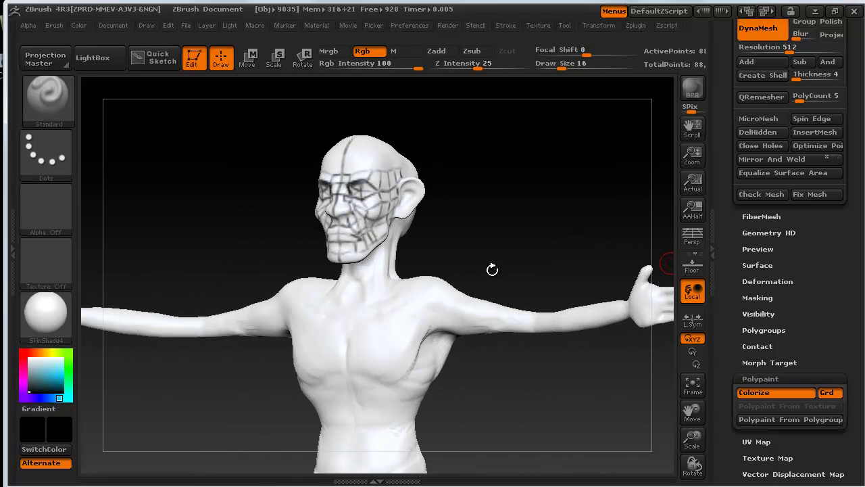
{"action": "left_click_drag", "start_coordinate": [725, 284], "coordinate": [725, 150]}
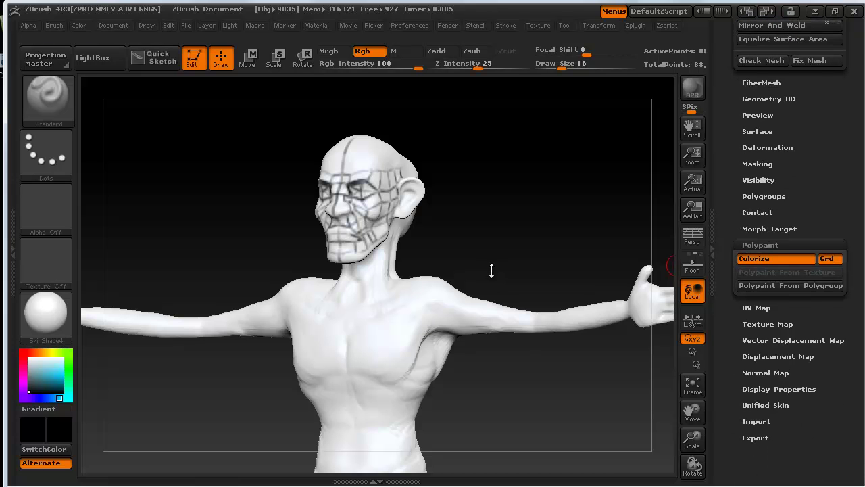
{"action": "mouse_move", "coordinate": [492, 270]}
{"action": "left_mouse_down"}
{"action": "mouse_move", "coordinate": [453, 271]}
{"action": "mouse_move", "coordinate": [492, 271]}
{"action": "left_mouse_up"}
{"action": "scroll", "coordinate": [492, 271], "scroll_direction": "up", "scroll_amount": 5}
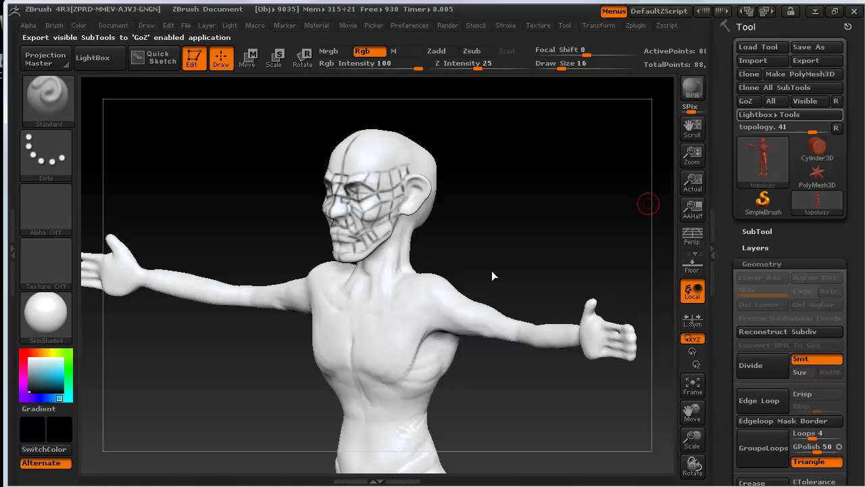
{"action": "left_click", "coordinate": [809, 47]}
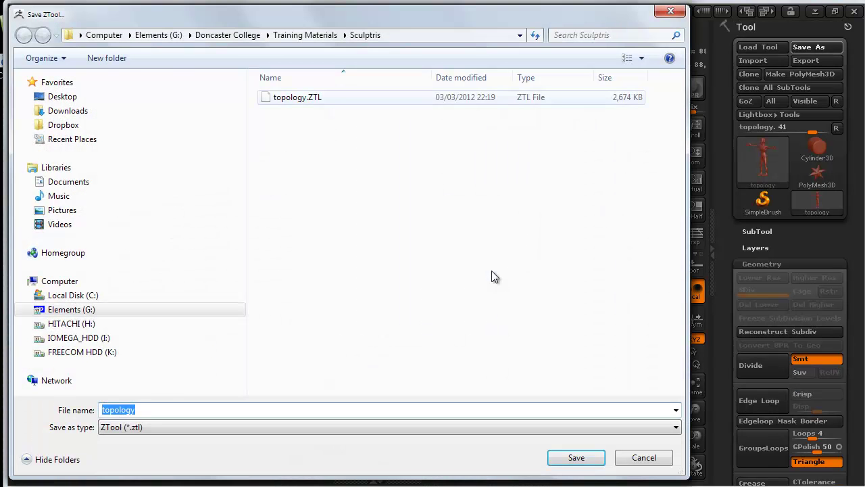
{"action": "double_click", "coordinate": [297, 97]}
{"action": "key", "text": "Left"}
{"action": "key", "text": "Return"}
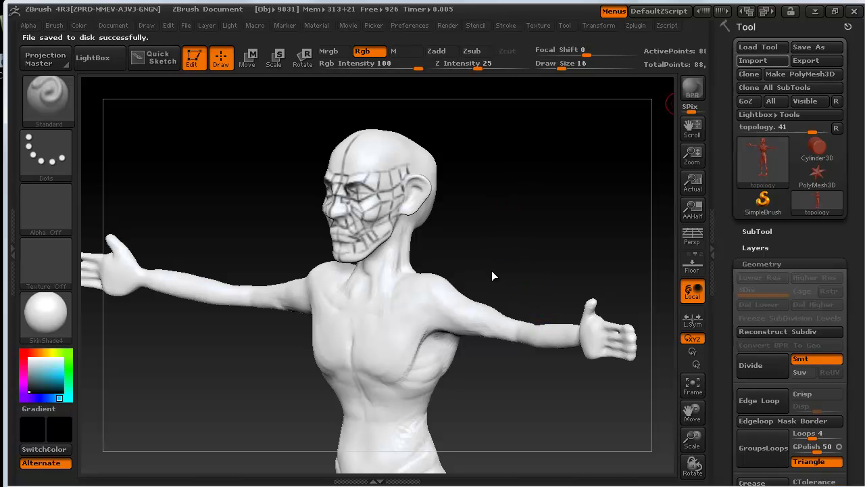
Step: Export the mesh in OBJ format as topology.obj, replacing the existing file
{"action": "left_click", "coordinate": [807, 61]}
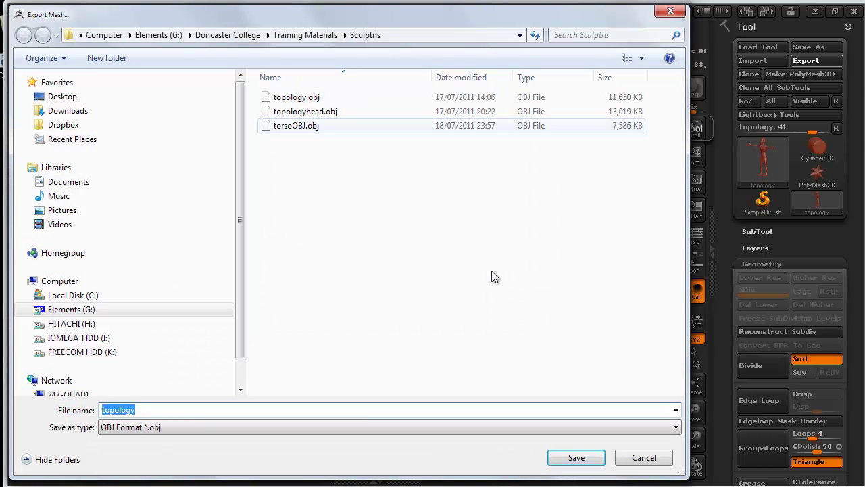
{"action": "key", "text": "Return"}
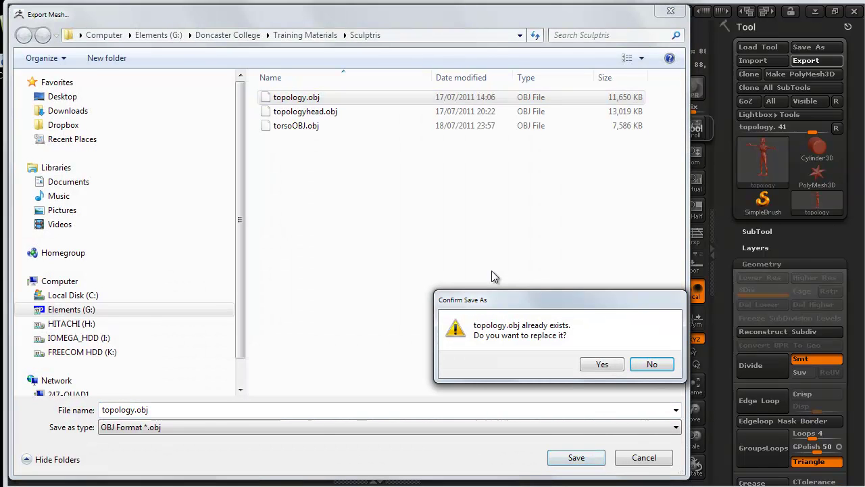
{"action": "key", "text": "y"}
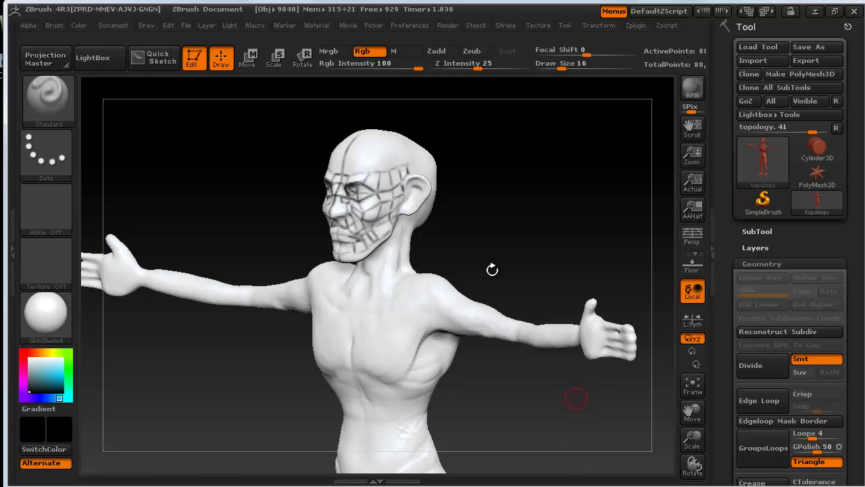
Step: Switch to Maya to view the figure in the front view, and return to ZBrush
{"action": "key", "text": "alt+Tab"}
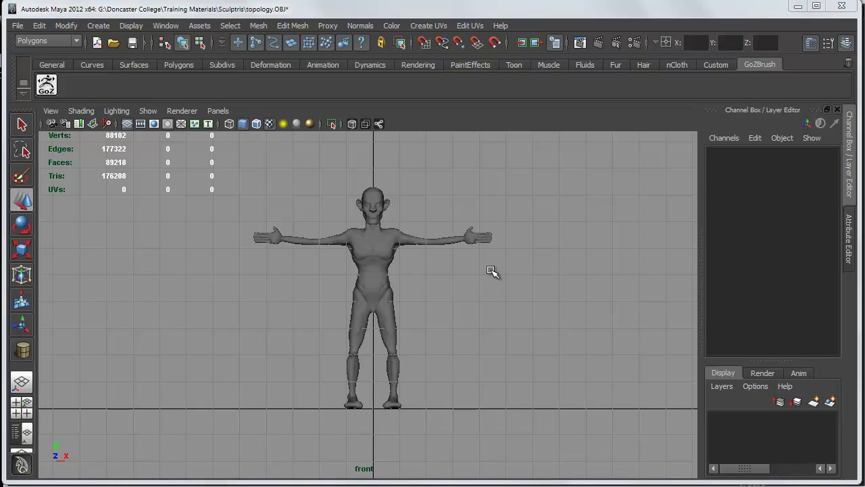
{"action": "key", "text": "ctrl+z"}
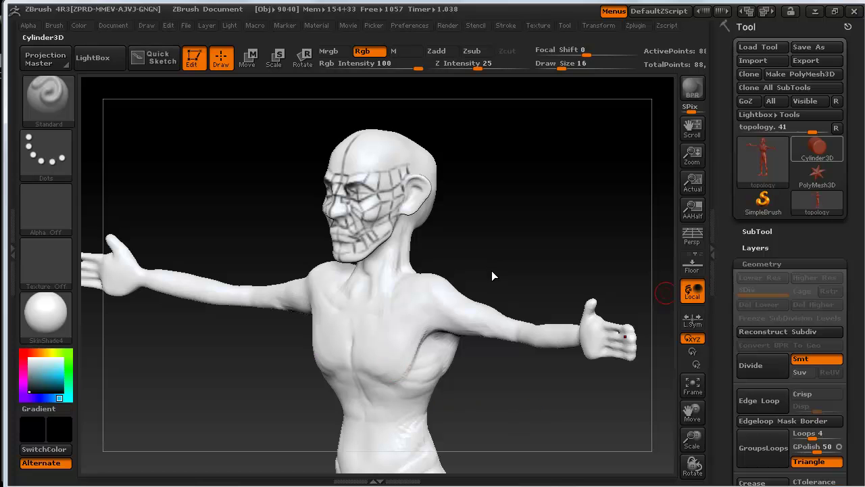
{"action": "mouse_move", "coordinate": [763, 163]}
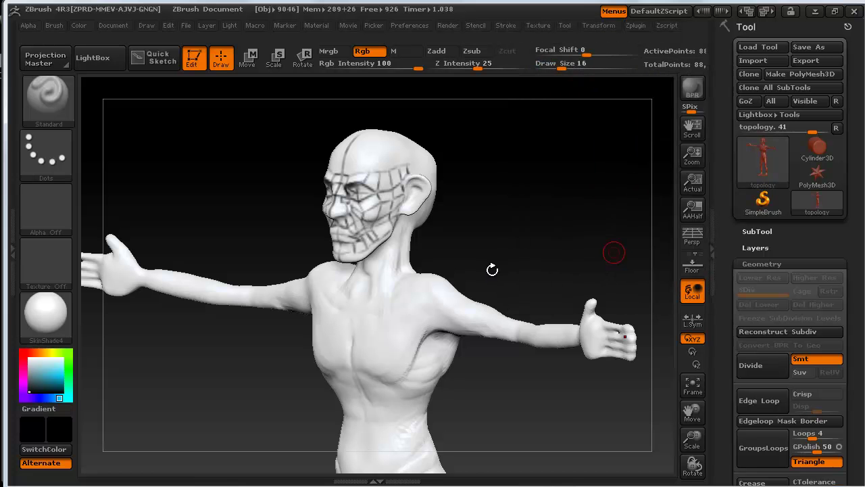
Step: Turn off Colorize in the polypaint settings so the figure shows without its painted flow lines
{"action": "mouse_move", "coordinate": [574, 258]}
{"action": "left_mouse_down", "text": "alt"}
{"action": "mouse_move", "coordinate": [597, 250]}
{"action": "mouse_move", "coordinate": [558, 249]}
{"action": "mouse_move", "coordinate": [478, 200]}
{"action": "left_mouse_up", "text": "alt"}
{"action": "left_click_drag", "start_coordinate": [492, 270], "coordinate": [493, 268]}
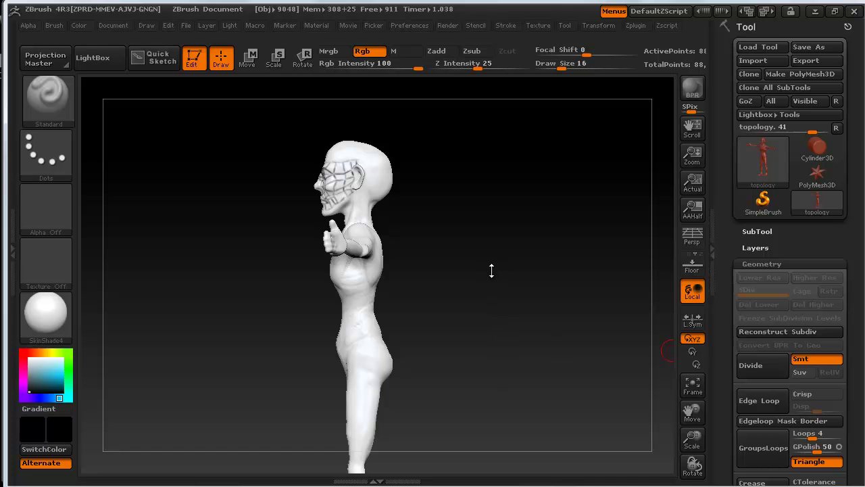
{"action": "left_click_drag", "start_coordinate": [724, 379], "coordinate": [724, 193]}
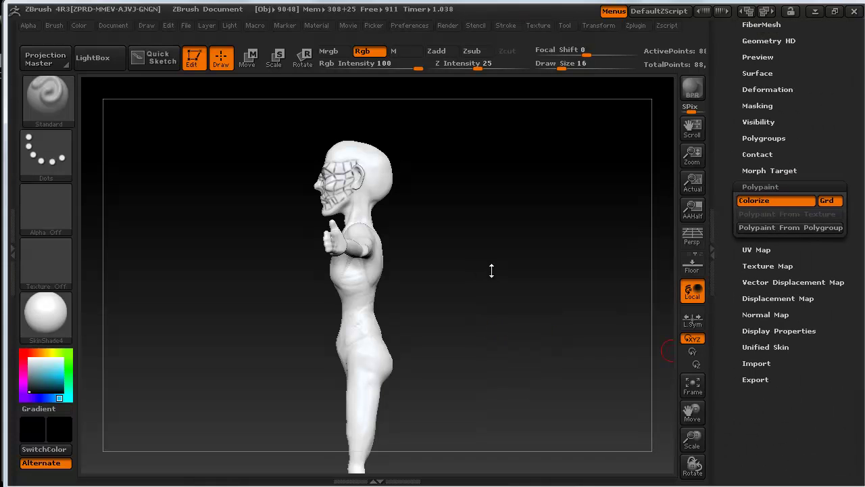
{"action": "left_click", "coordinate": [776, 200]}
{"action": "left_click_drag", "start_coordinate": [481, 239], "coordinate": [564, 242]}
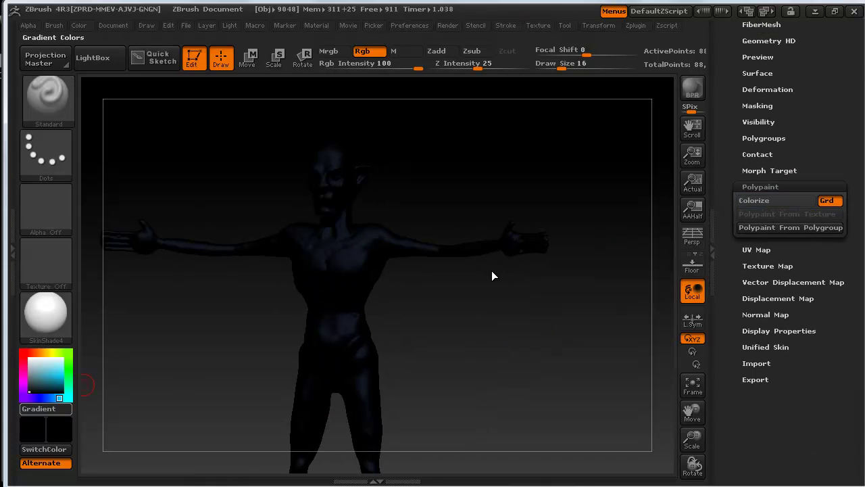
Step: Set the main color to white (255, 255, 255) so the unpainted figure displays in white
{"action": "left_click_drag", "start_coordinate": [47, 381], "coordinate": [47, 337]}
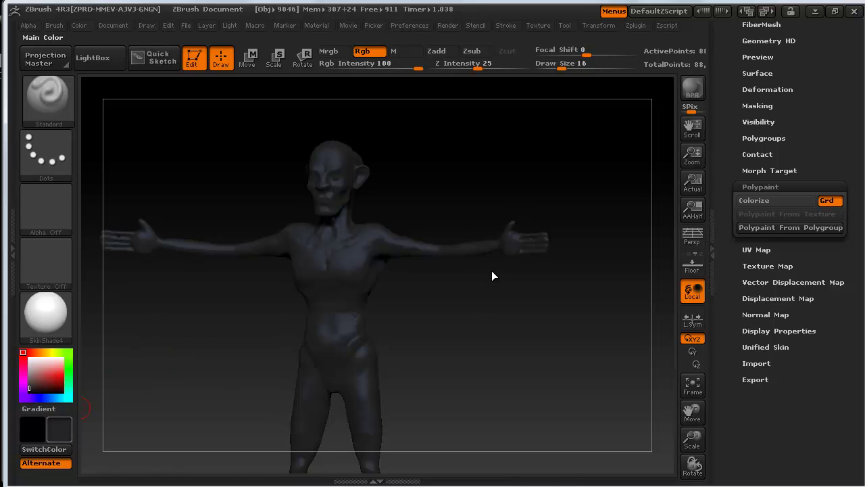
{"action": "left_click", "coordinate": [44, 379]}
{"action": "left_click", "coordinate": [44, 269]}
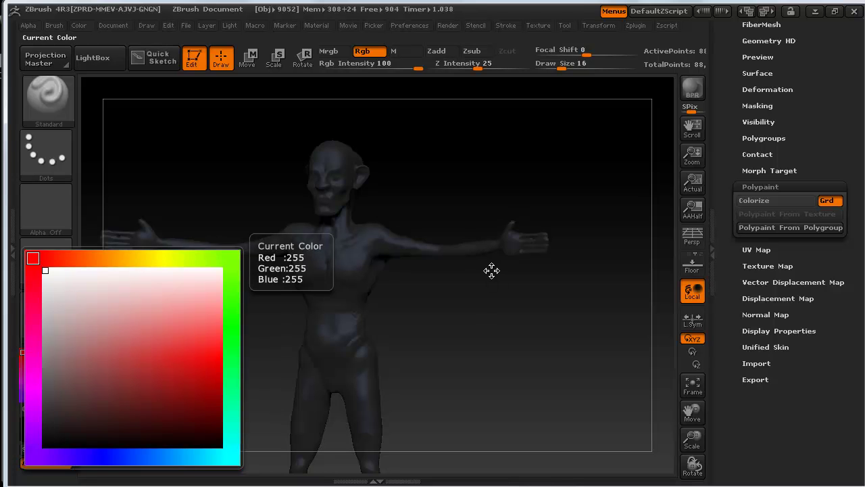
{"action": "left_click", "coordinate": [492, 270]}
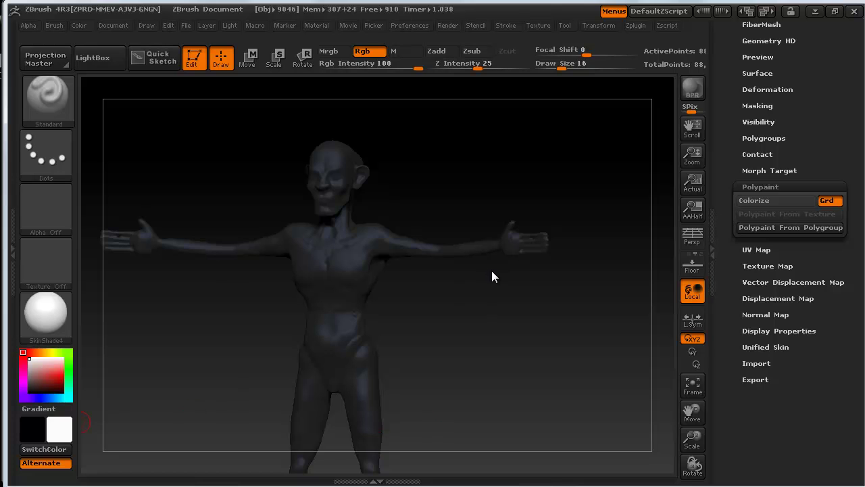
{"action": "key", "text": "v"}
{"action": "key", "text": "v"}
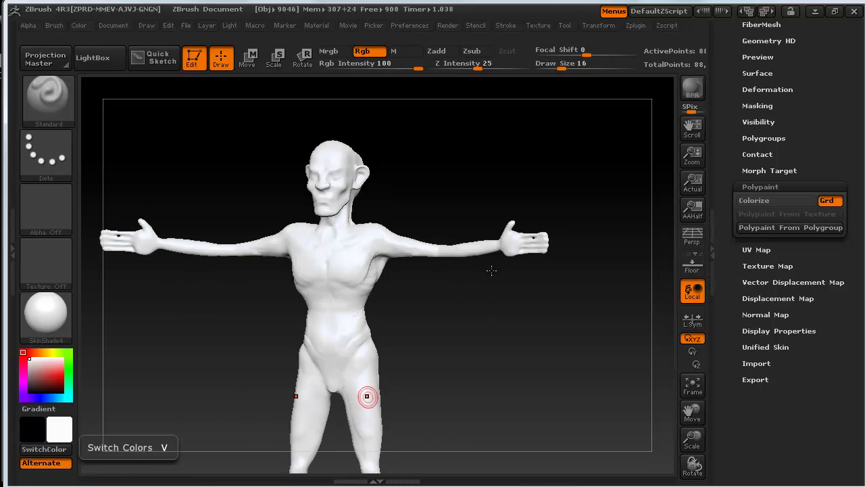
Step: Decimate the current figure mesh to 15% with Decimation Master
{"action": "mouse_move", "coordinate": [437, 384]}
{"action": "left_mouse_down", "text": "shift"}
{"action": "mouse_move", "coordinate": [466, 394]}
{"action": "mouse_move", "coordinate": [465, 440]}
{"action": "left_mouse_up", "text": "shift"}
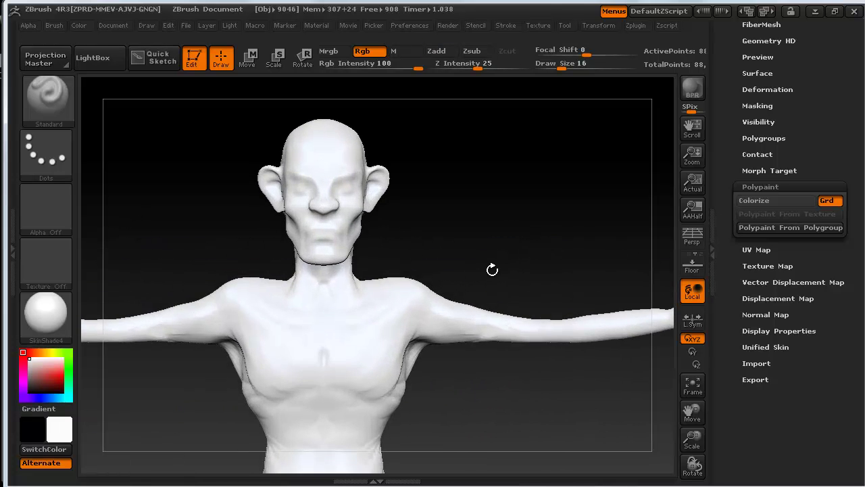
{"action": "left_click_drag", "start_coordinate": [492, 269], "coordinate": [532, 267], "text": "alt"}
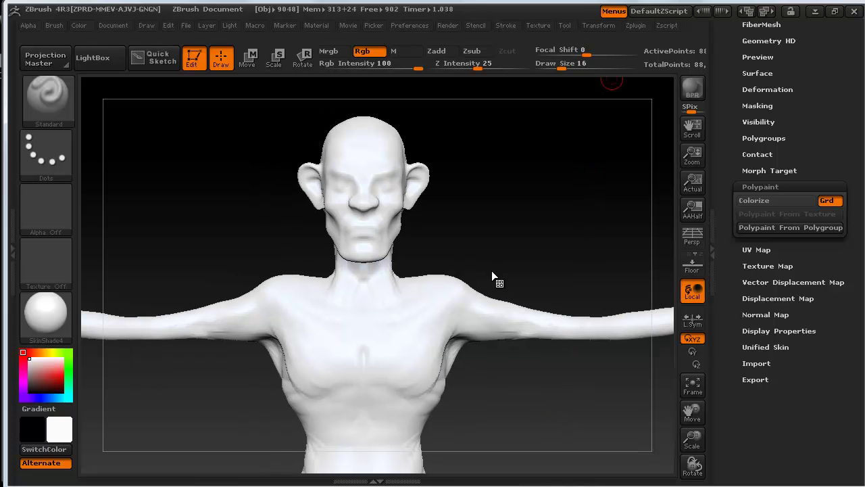
{"action": "left_click", "coordinate": [635, 26]}
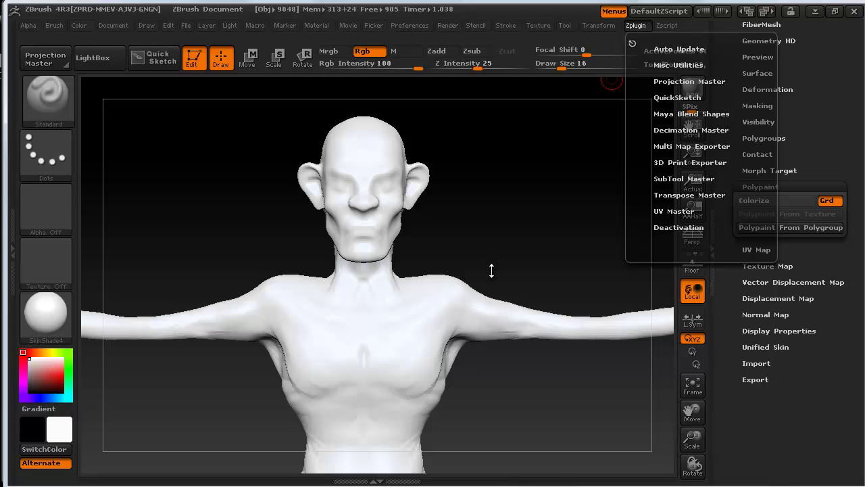
{"action": "left_click", "coordinate": [691, 131]}
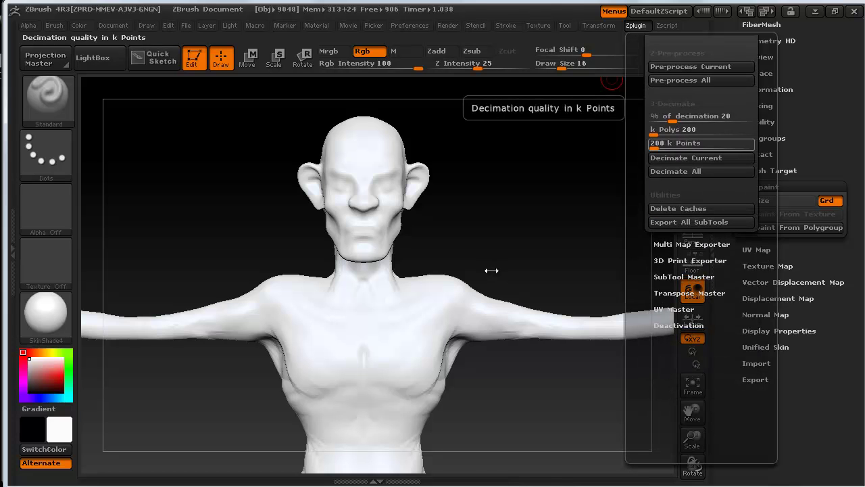
{"action": "left_click", "coordinate": [668, 130]}
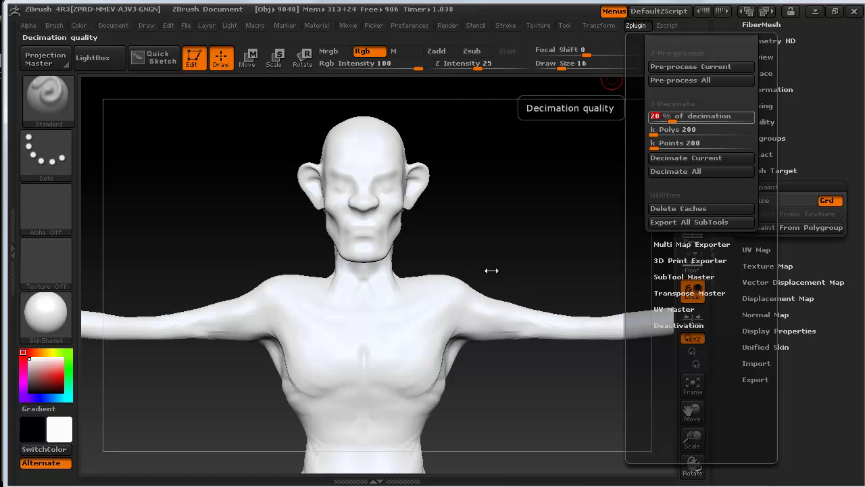
{"action": "type", "text": "15"}
{"action": "key", "text": "Return"}
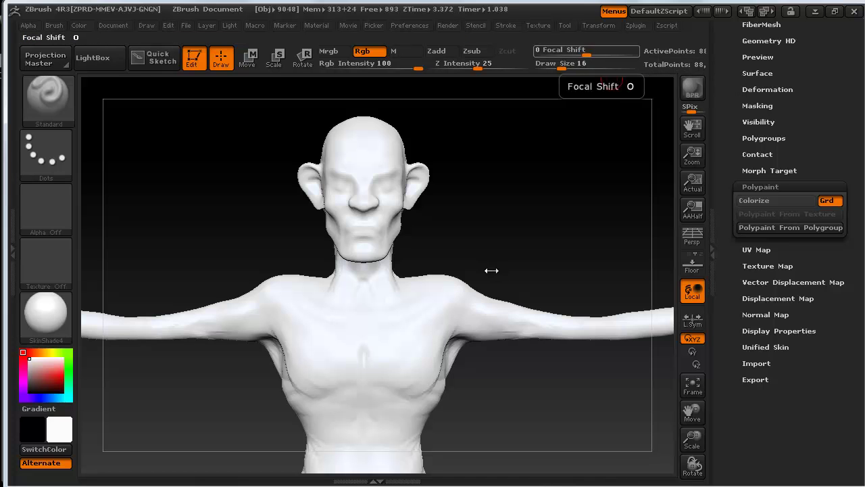
{"action": "left_click", "coordinate": [635, 26]}
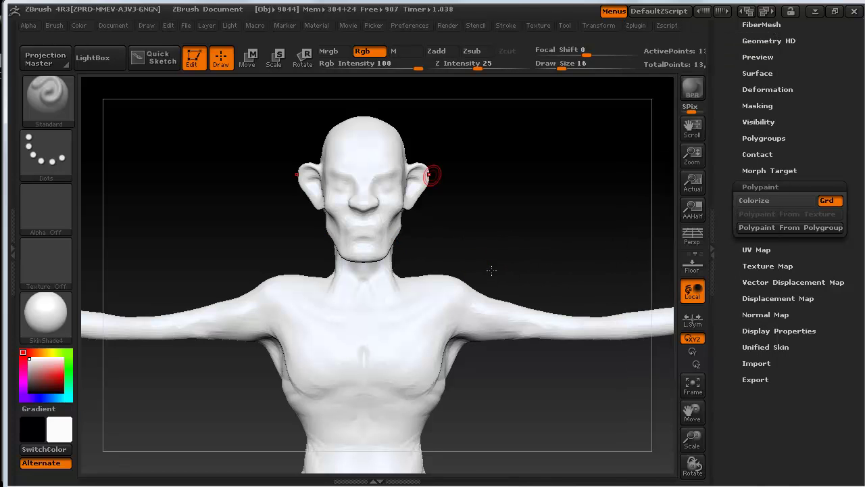
Step: Set the Decimation Master percentage to 5 and pre-process the current mesh again
{"action": "left_click_drag", "start_coordinate": [726, 265], "coordinate": [727, 432]}
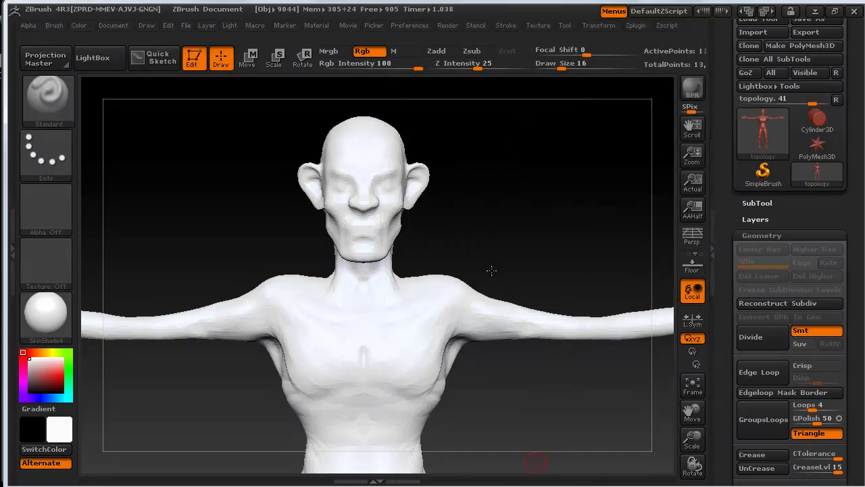
{"action": "left_click_drag", "start_coordinate": [535, 463], "coordinate": [536, 226], "text": "alt"}
{"action": "left_click_drag", "start_coordinate": [579, 246], "coordinate": [511, 220]}
{"action": "left_click_drag", "start_coordinate": [512, 177], "coordinate": [488, 381], "text": "alt"}
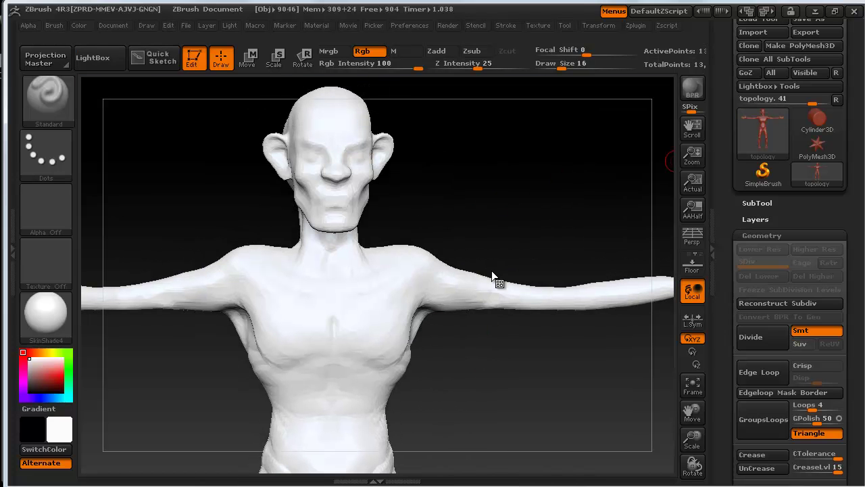
{"action": "left_click", "coordinate": [635, 25]}
{"action": "left_click", "coordinate": [690, 257]}
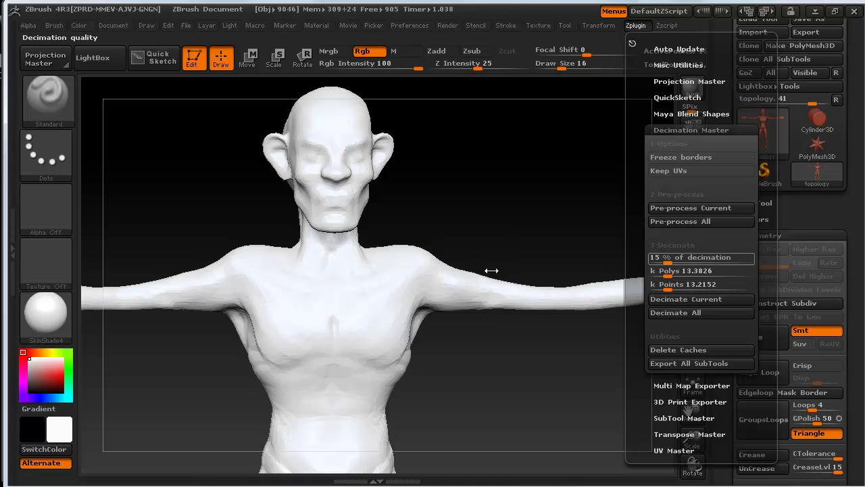
{"action": "type", "text": "5"}
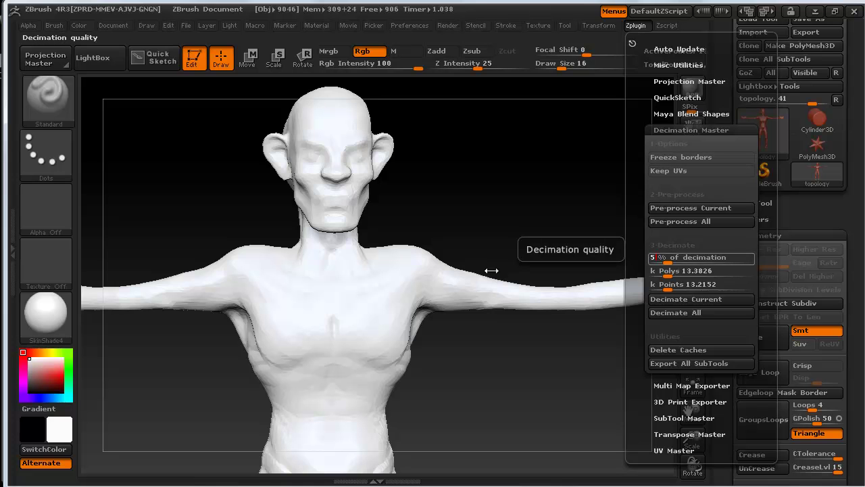
{"action": "key", "text": "Tab"}
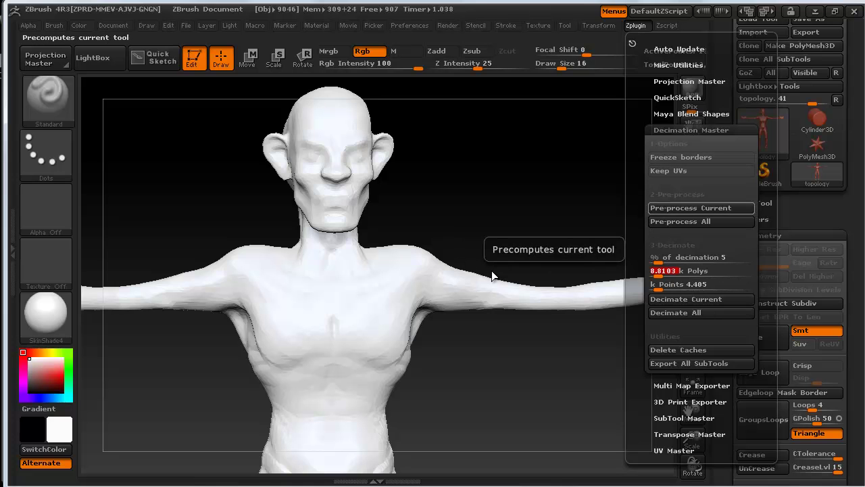
{"action": "left_click", "coordinate": [700, 209]}
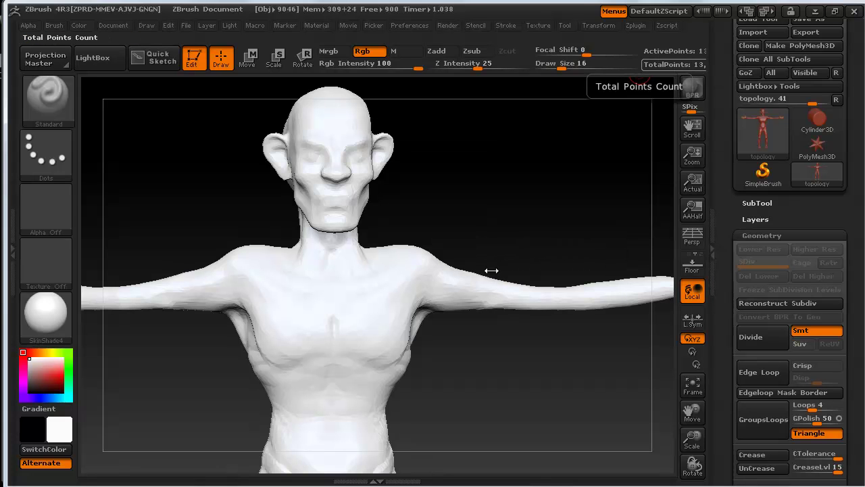
Step: Try decimating the current mesh at 5% and examine the figure's shape
{"action": "left_click", "coordinate": [635, 26]}
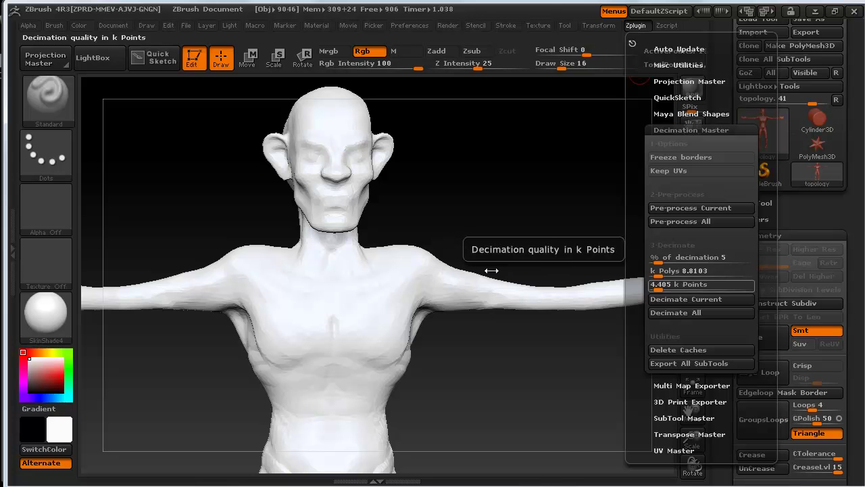
{"action": "left_click", "coordinate": [700, 299]}
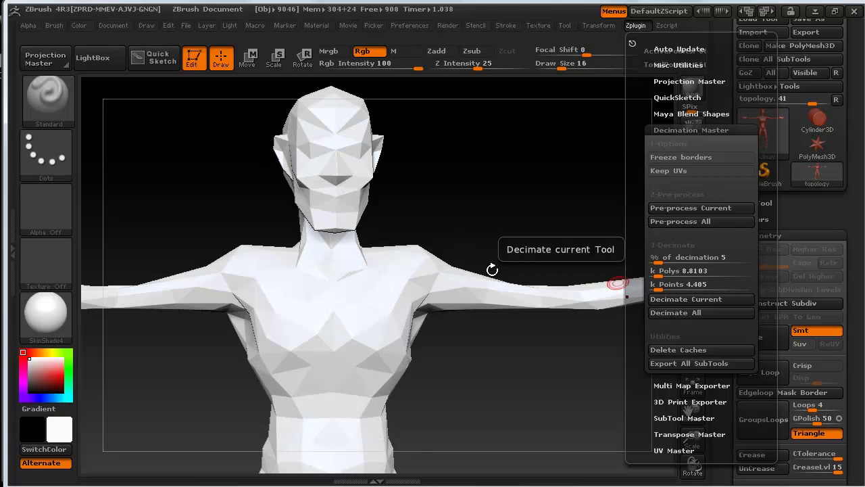
{"action": "left_click_drag", "start_coordinate": [510, 209], "coordinate": [365, 210]}
{"action": "mouse_move", "coordinate": [492, 270]}
{"action": "left_mouse_down"}
{"action": "mouse_move", "coordinate": [655, 272]}
{"action": "mouse_move", "coordinate": [503, 93]}
{"action": "mouse_move", "coordinate": [493, 268]}
{"action": "mouse_move", "coordinate": [492, 88]}
{"action": "left_mouse_up"}
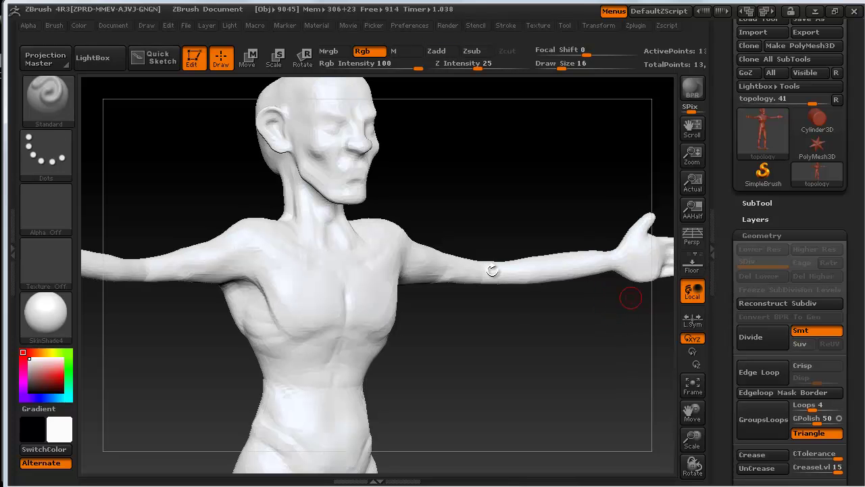
Step: Export the decimated mesh in OBJ format as topologyDec.OBJ in the Sculptris folder, and switch to Maya
{"action": "left_click_drag", "start_coordinate": [853, 51], "coordinate": [853, 79]}
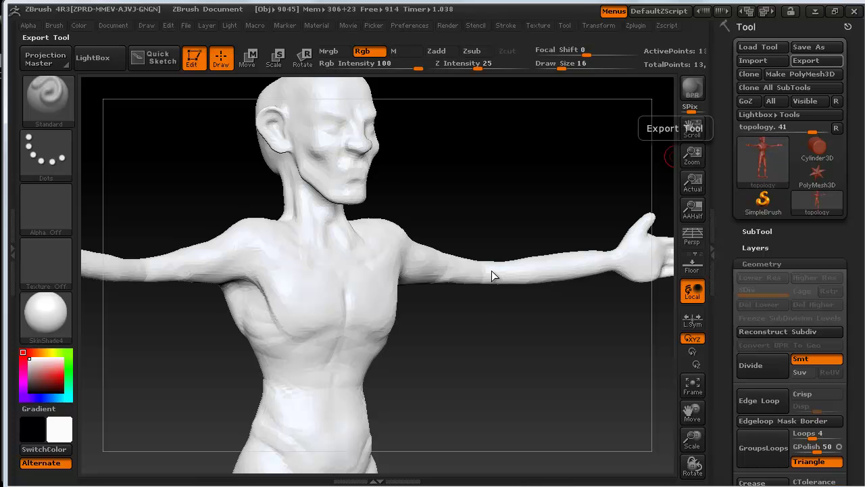
{"action": "left_click", "coordinate": [807, 61]}
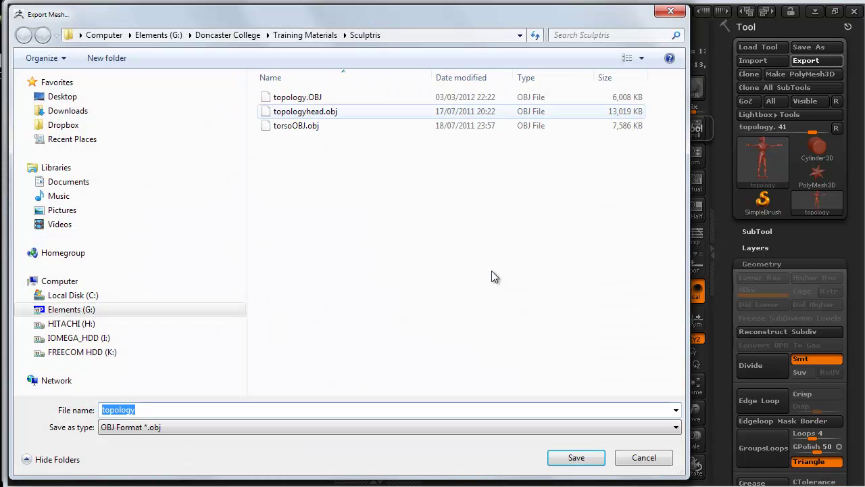
{"action": "left_click", "coordinate": [297, 97]}
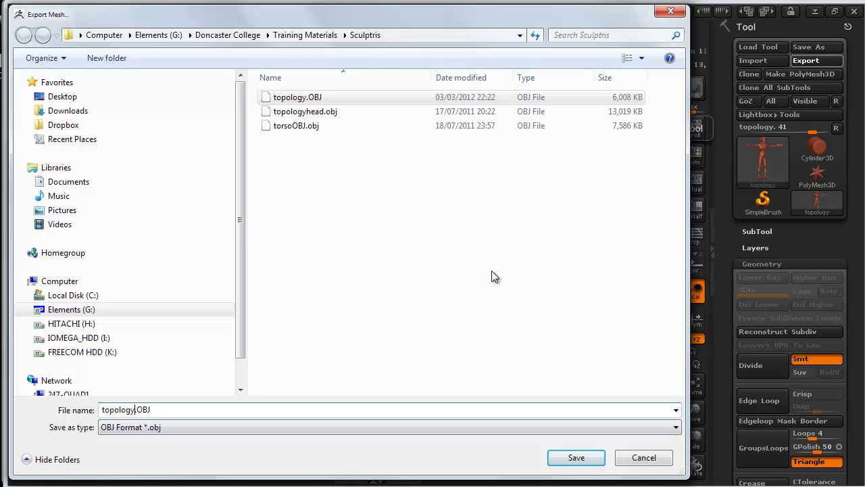
{"action": "type", "text": "Dec"}
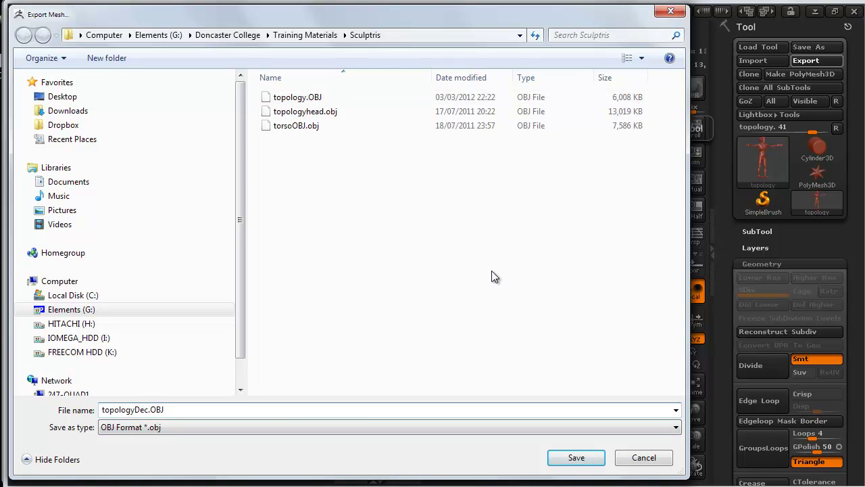
{"action": "key", "text": "Return"}
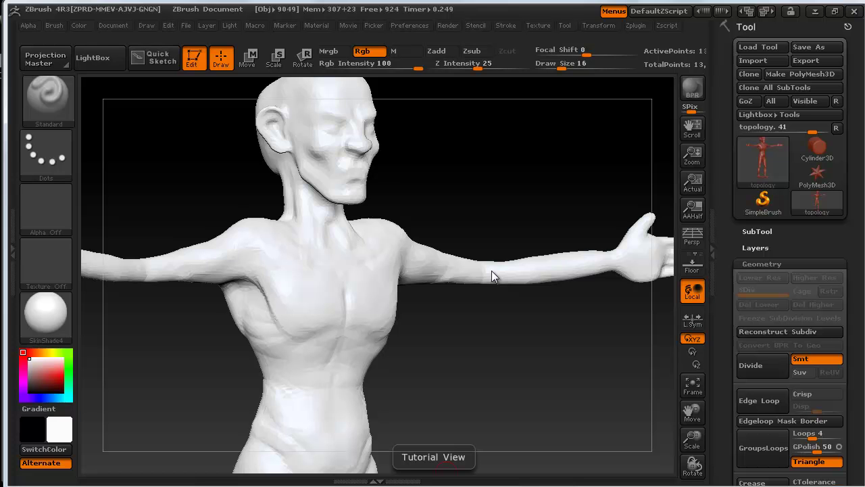
{"action": "key", "text": "alt+Tab"}
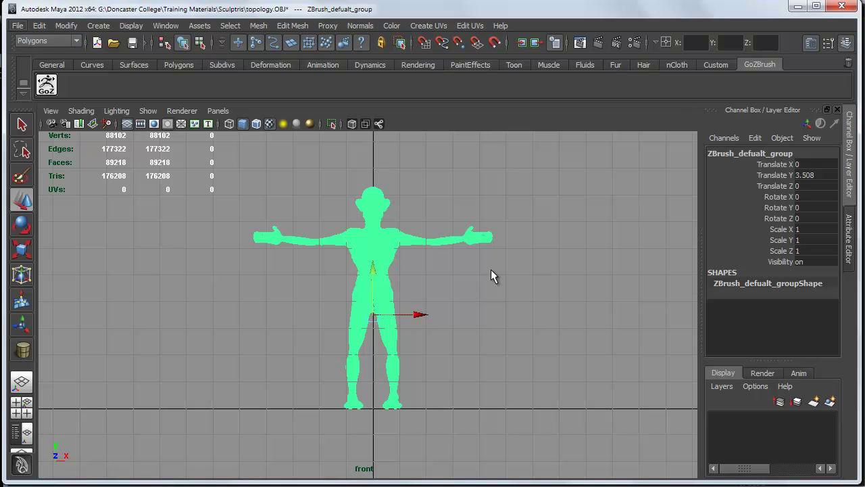
{"action": "key", "text": "alt+f"}
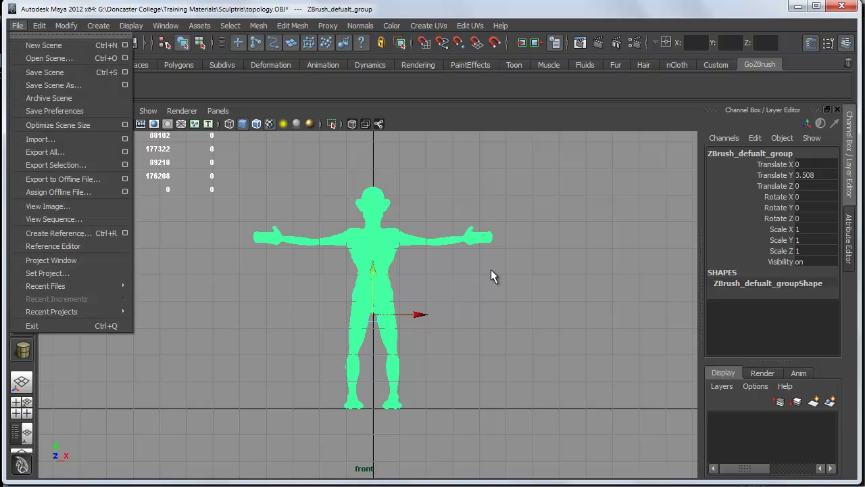
{"action": "key", "text": "Down"}
{"action": "key", "text": "Down"}
{"action": "key", "text": "Down"}
{"action": "key", "text": "Down"}
{"action": "key", "text": "Down"}
{"action": "key", "text": "Down"}
{"action": "key", "text": "Down"}
{"action": "key", "text": "Down"}
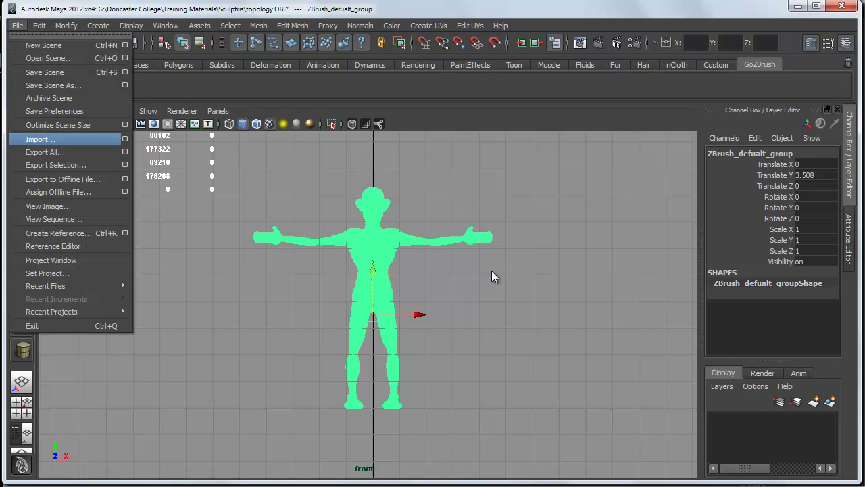
{"action": "key", "text": "Escape"}
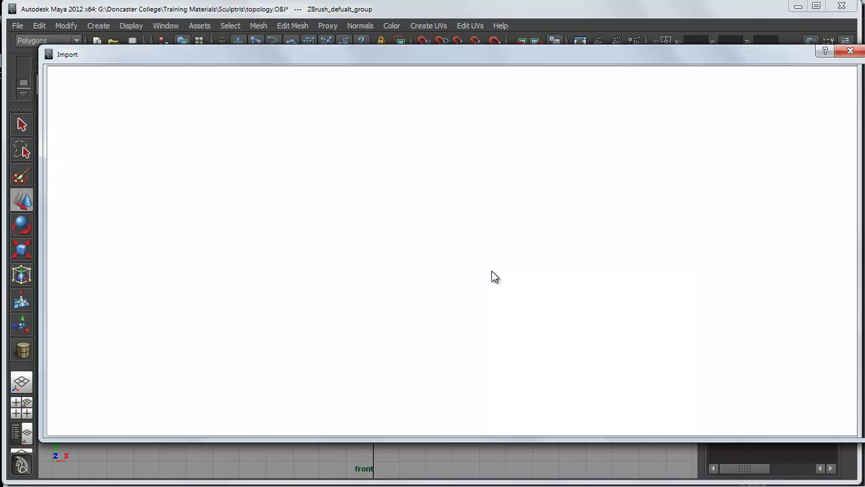
{"action": "key", "text": "Escape"}
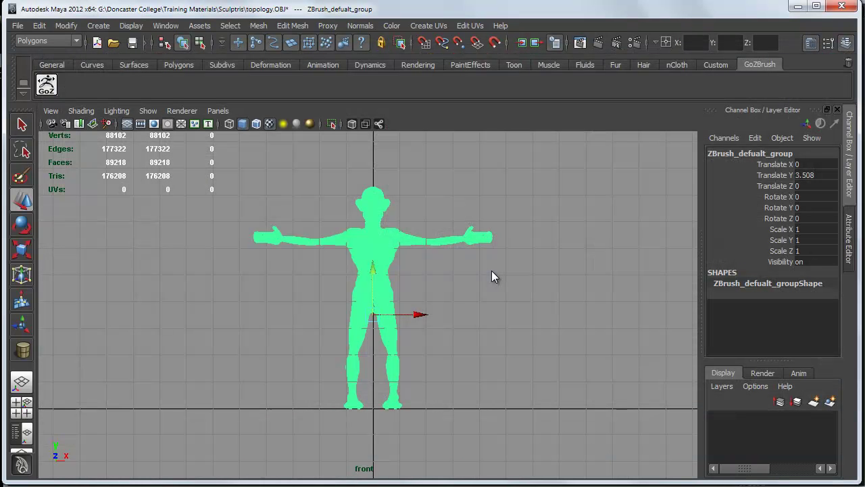
Step: Open topologyDec.OBJ as the scene, discarding the changes to the current topology.OBJ scene
{"action": "key", "text": "alt+f"}
{"action": "key", "text": "Down"}
{"action": "key", "text": "Down"}
{"action": "key", "text": "Down"}
{"action": "key", "text": "Down"}
{"action": "key", "text": "Up"}
{"action": "key", "text": "Up"}
{"action": "key", "text": "Return"}
{"action": "key", "text": "shift+Tab"}
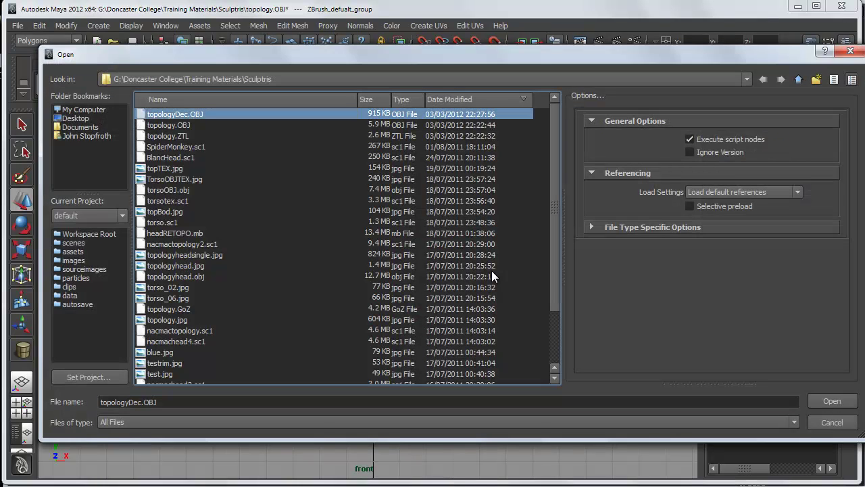
{"action": "key", "text": "Return"}
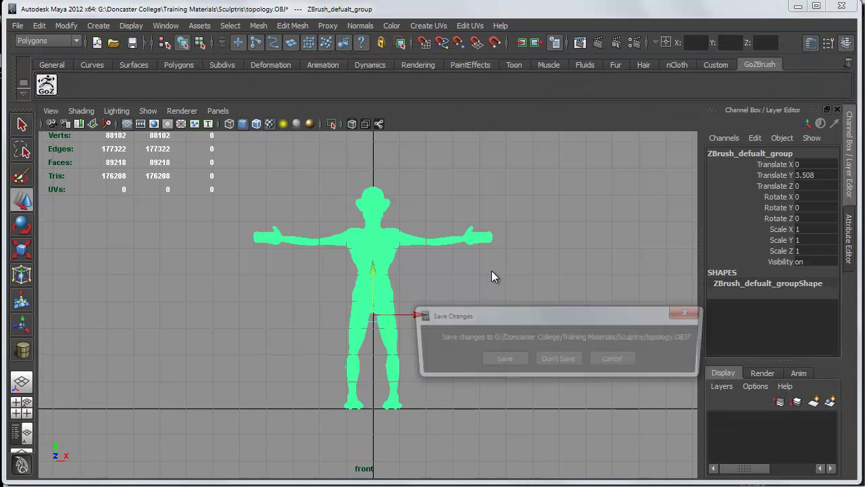
{"action": "key", "text": "Tab"}
{"action": "key", "text": "Return"}
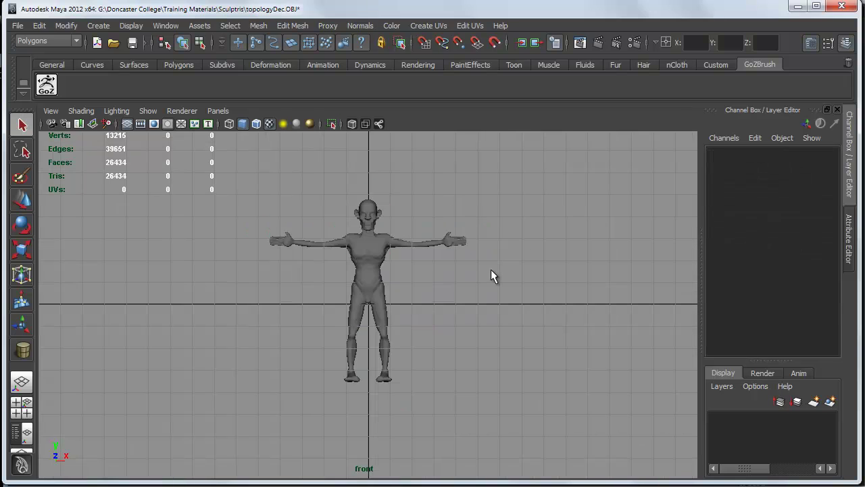
Step: Move the figure straight up to a Translate Y of 3.569 so its feet stand on the ground line
{"action": "key", "text": "w"}
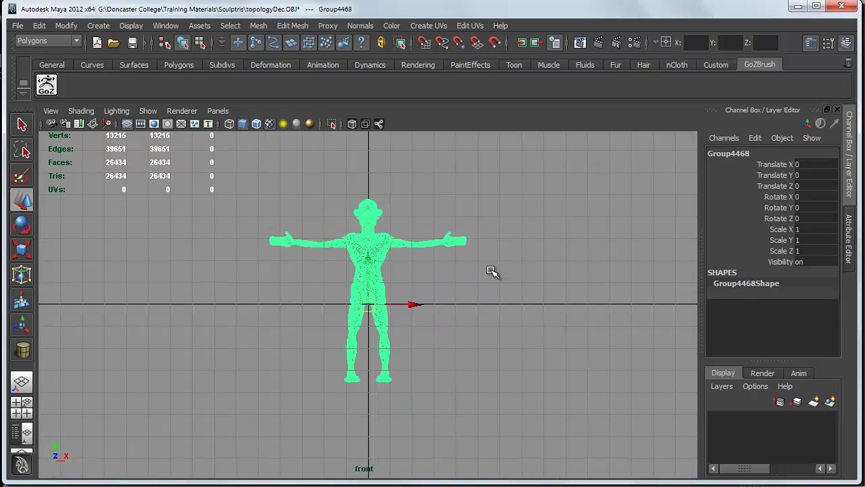
{"action": "left_click_drag", "start_coordinate": [368, 258], "coordinate": [368, 205]}
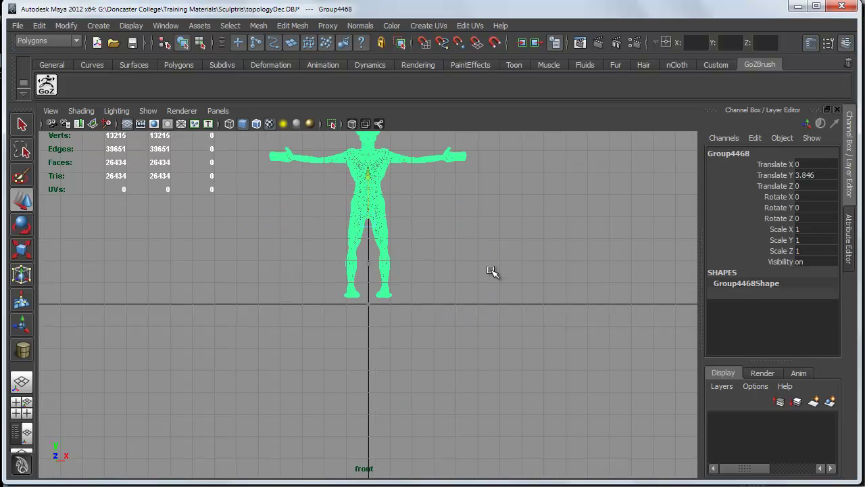
{"action": "key", "text": "alt+Down"}
{"action": "key", "text": "alt+Down"}
{"action": "key", "text": "alt+Down"}
{"action": "key", "text": "alt+Down"}
{"action": "key", "text": "alt+Down"}
{"action": "key", "text": "alt+Down"}
{"action": "key", "text": "alt+Down"}
{"action": "key", "text": "alt+Down"}
{"action": "key", "text": "alt+Down"}
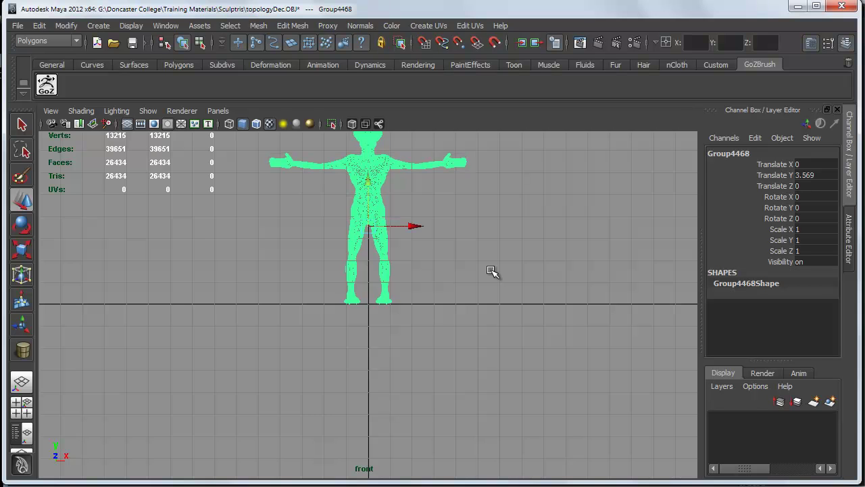
Step: Deselect the figure and examine its head and shoulders up close in the front view
{"action": "key", "text": "f"}
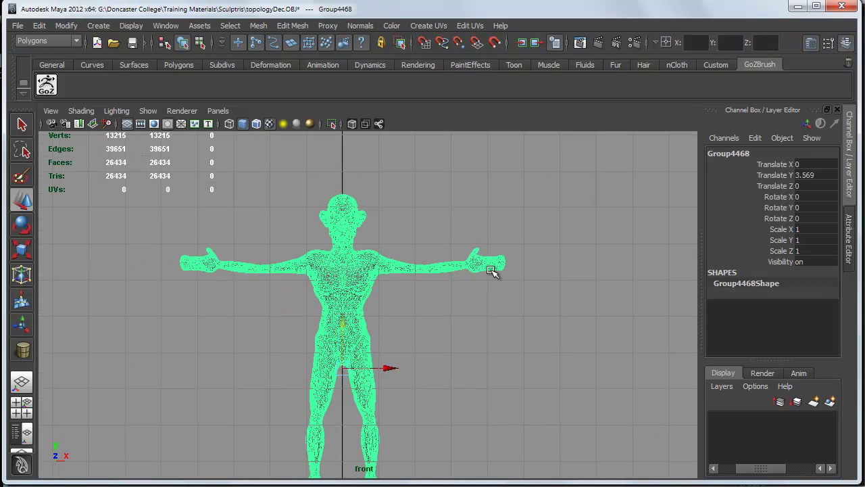
{"action": "left_click", "coordinate": [491, 270]}
{"action": "scroll", "coordinate": [491, 270], "scroll_direction": "up", "scroll_amount": 6}
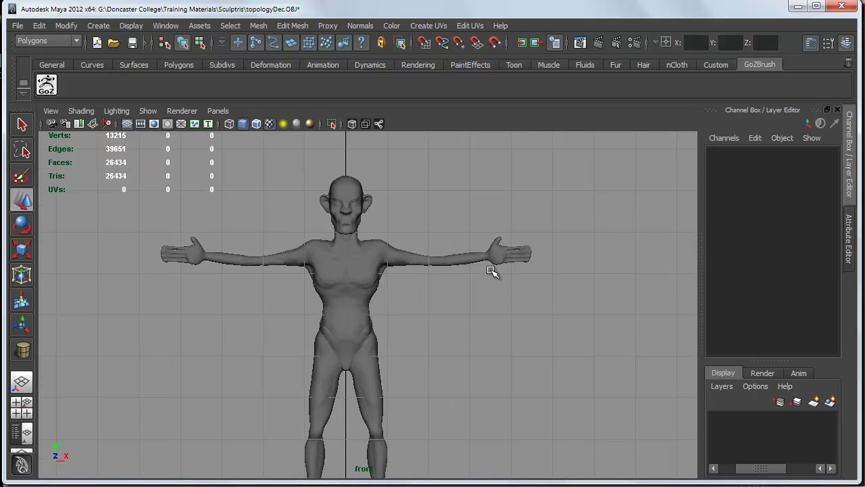
{"action": "scroll", "coordinate": [492, 270], "scroll_direction": "down", "scroll_amount": 5}
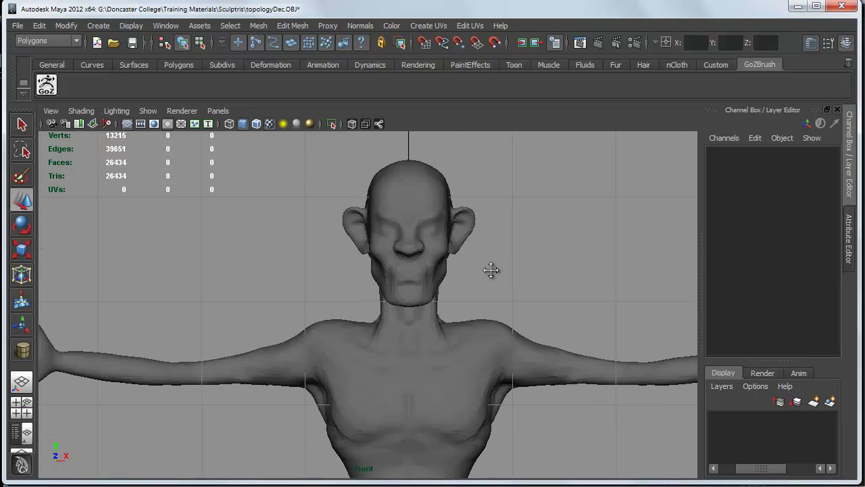
Step: Select the figure and frame it whole in the perspective view
{"action": "scroll", "coordinate": [491, 271], "scroll_direction": "up", "scroll_amount": 6}
{"action": "scroll", "coordinate": [491, 270], "scroll_direction": "up", "scroll_amount": 3}
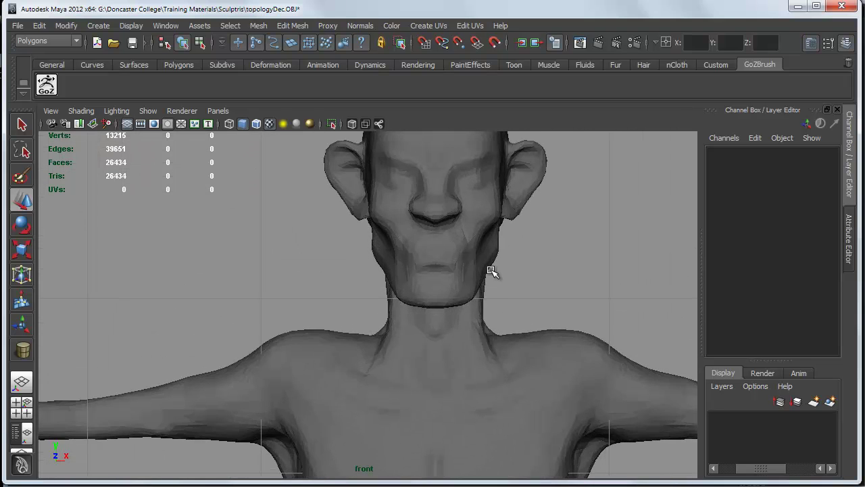
{"action": "scroll", "coordinate": [491, 270], "scroll_direction": "down", "scroll_amount": 4}
{"action": "scroll", "coordinate": [491, 270], "scroll_direction": "up", "scroll_amount": 2}
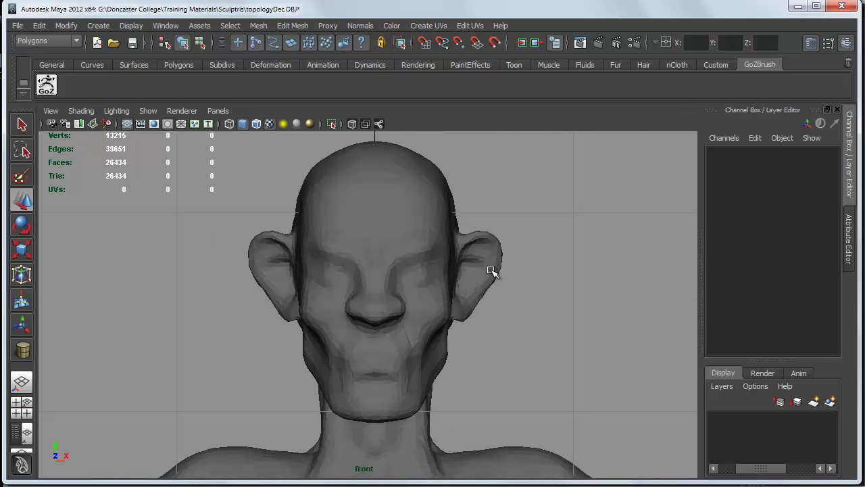
{"action": "left_click", "coordinate": [492, 270]}
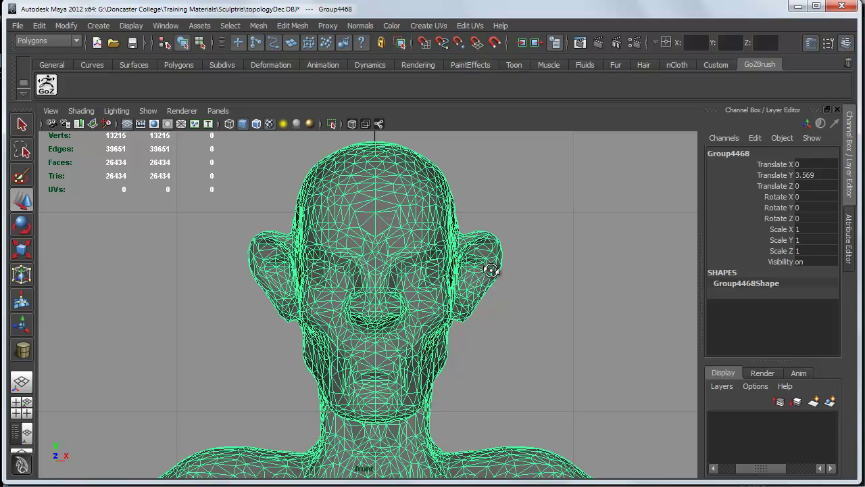
{"action": "key", "text": "space"}
{"action": "left_click_drag", "start_coordinate": [510, 345], "coordinate": [511, 312]}
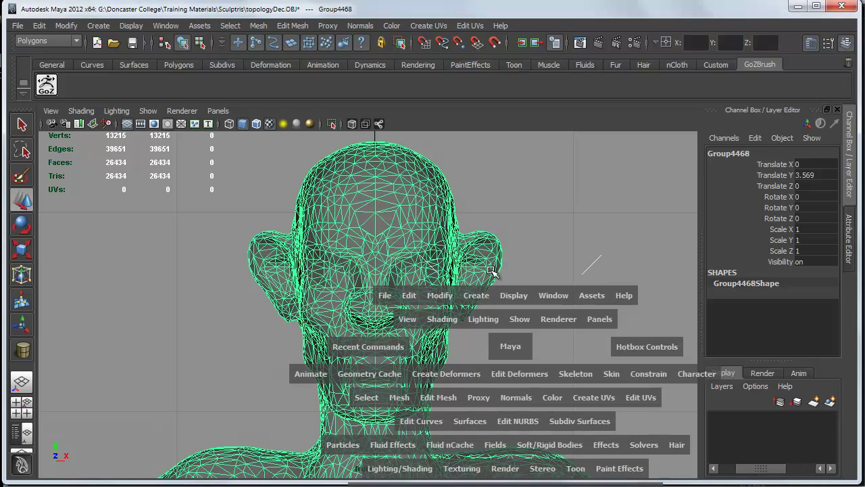
{"action": "left_click_drag", "start_coordinate": [492, 272], "coordinate": [491, 271], "text": "alt"}
{"action": "key", "text": "f"}
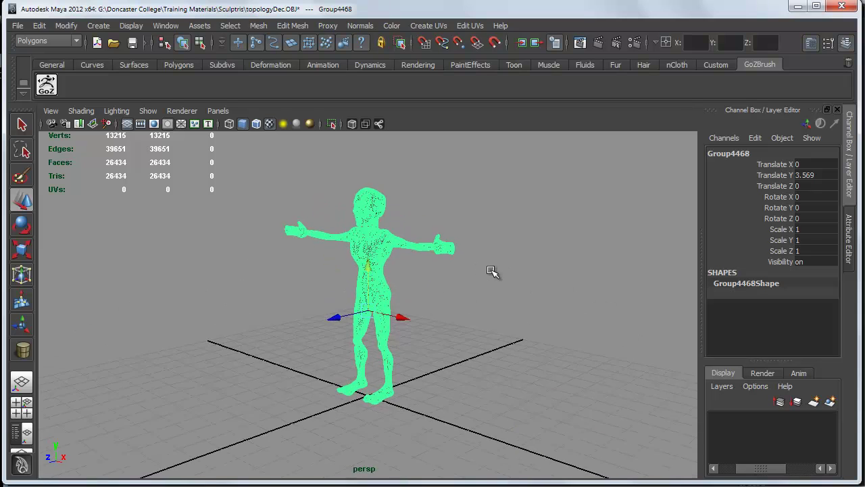
Step: Create a display layer from the selected figure and name it REF
{"action": "left_click", "coordinate": [829, 401]}
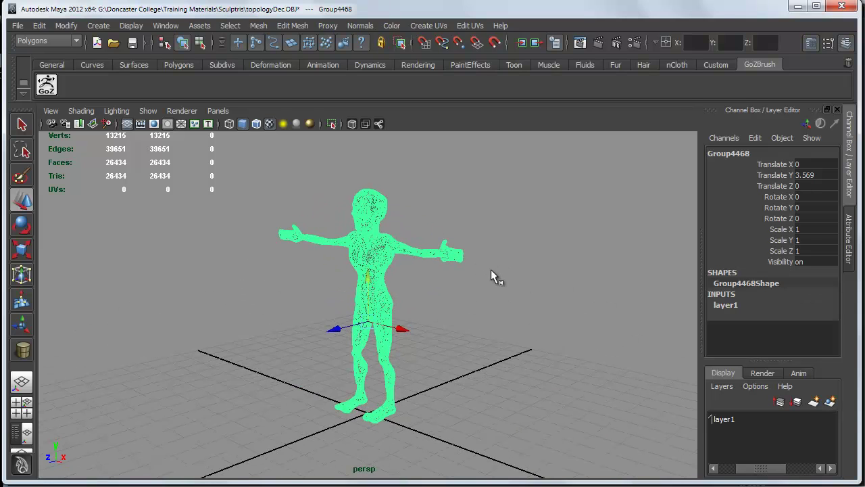
{"action": "double_click", "coordinate": [725, 419]}
{"action": "left_click_drag", "start_coordinate": [464, 267], "coordinate": [427, 267]}
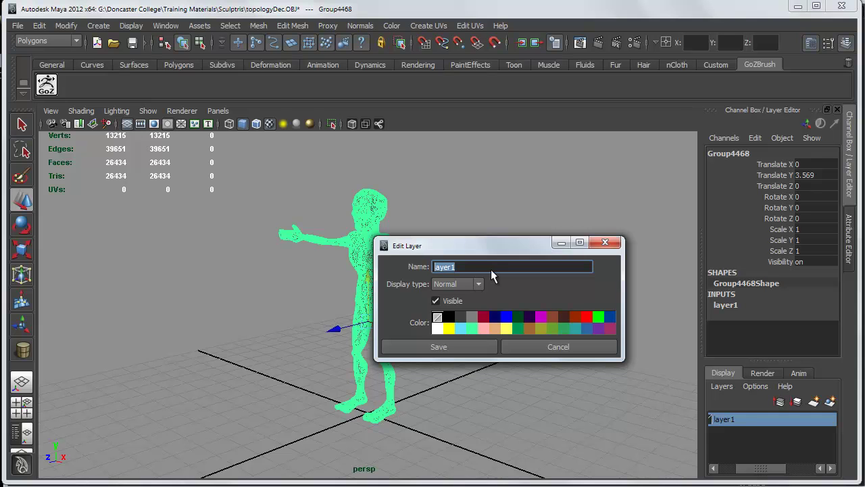
{"action": "type", "text": "REF"}
{"action": "key", "text": "Return"}
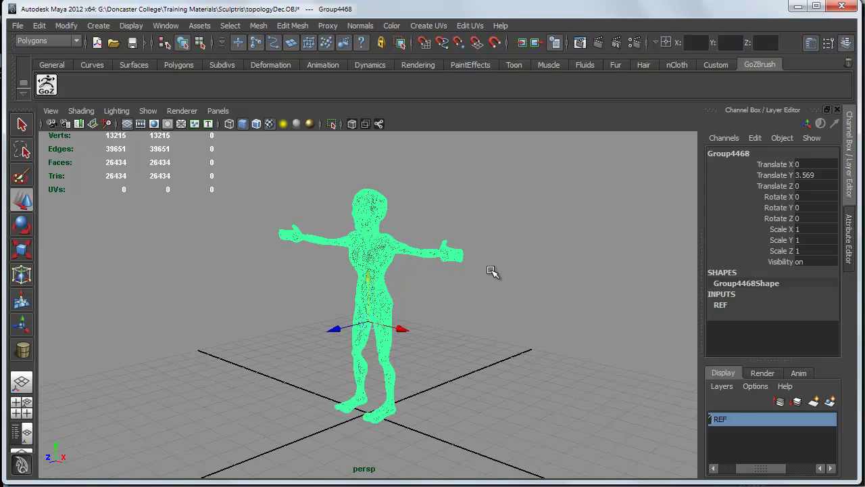
Step: Deselect the figure, and switch the REF layer's visibility off and back on through its layer settings
{"action": "left_click", "coordinate": [492, 276]}
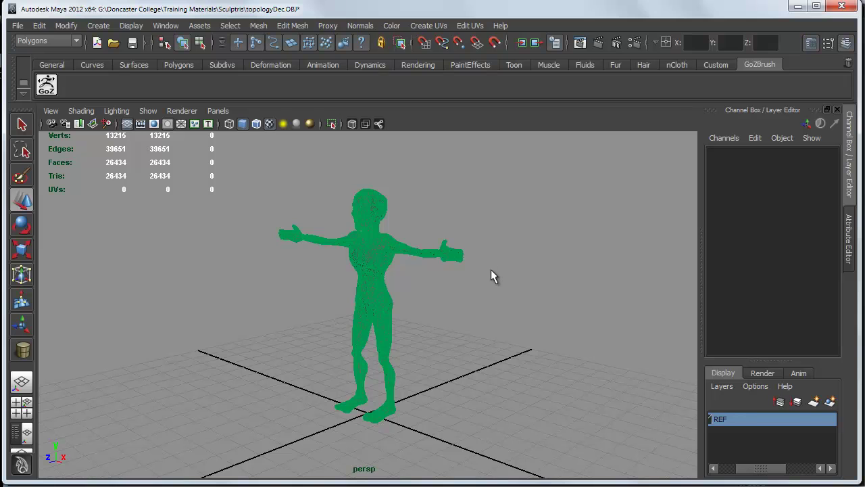
{"action": "left_click_drag", "start_coordinate": [700, 290], "coordinate": [655, 291]}
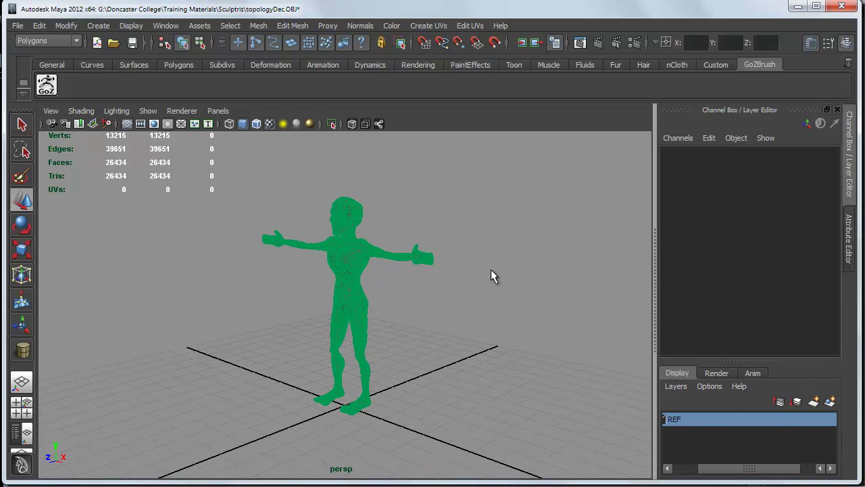
{"action": "double_click", "coordinate": [676, 419]}
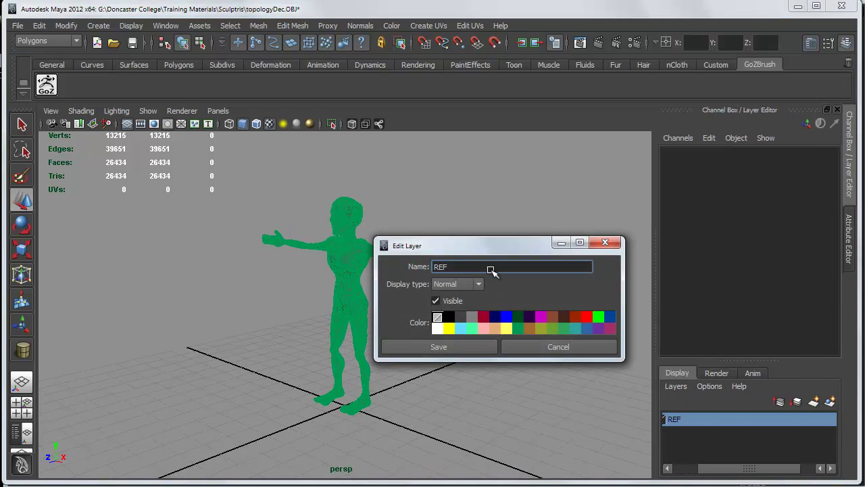
{"action": "left_click", "coordinate": [435, 300]}
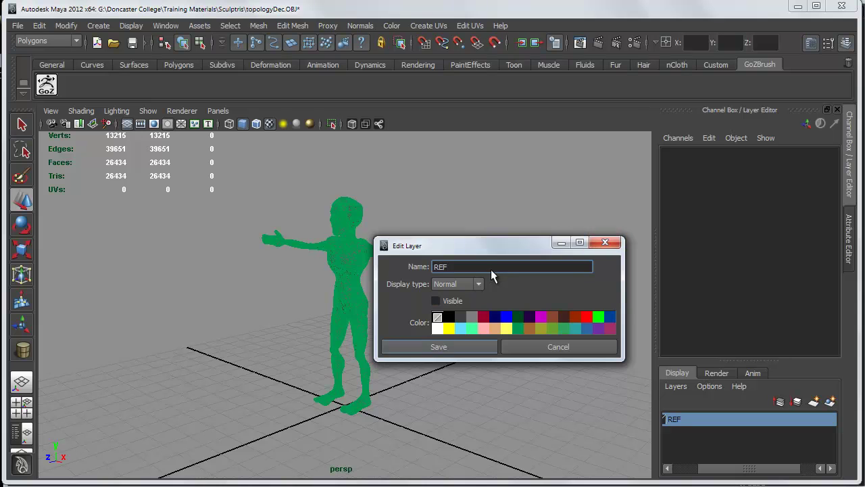
{"action": "key", "text": "Return"}
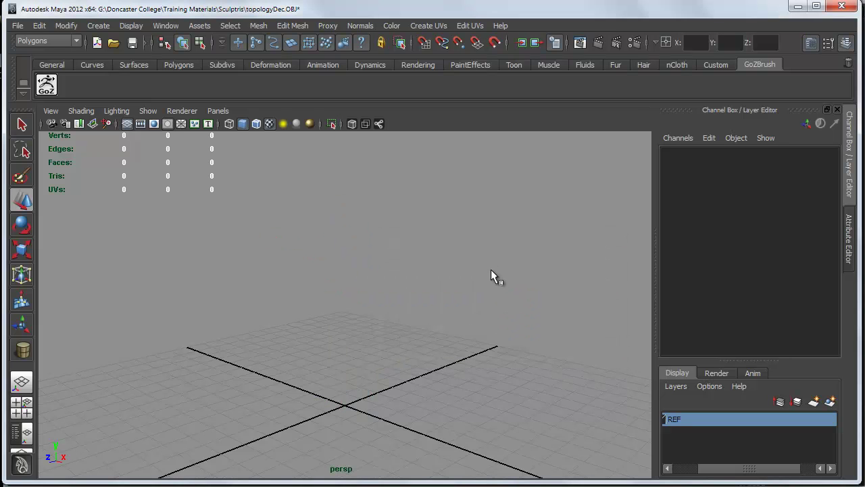
{"action": "double_click", "coordinate": [676, 419]}
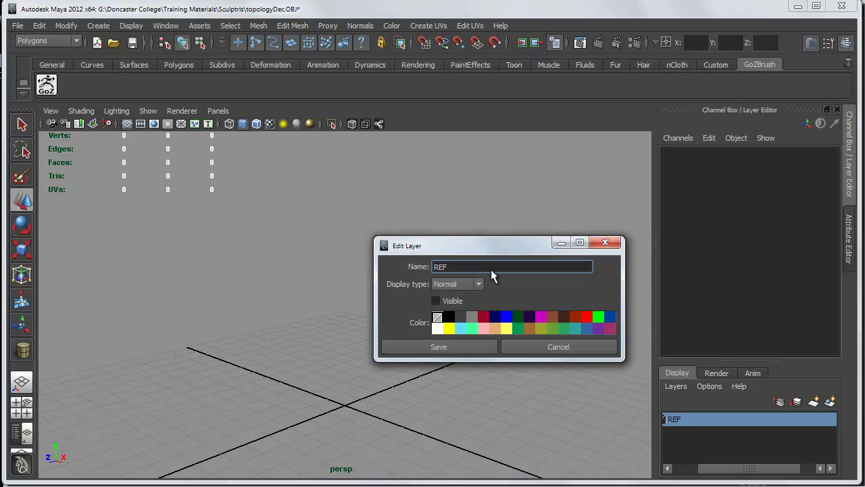
{"action": "left_click", "coordinate": [435, 300]}
{"action": "left_click", "coordinate": [441, 344]}
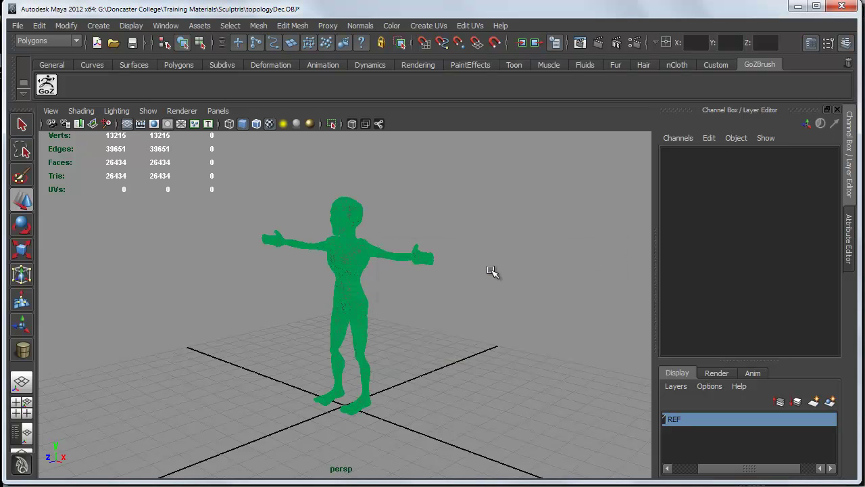
Step: Refresh the display layer list to bring up the REF layer's visibility box, and narrow the Channel Box
{"action": "left_click", "coordinate": [716, 373]}
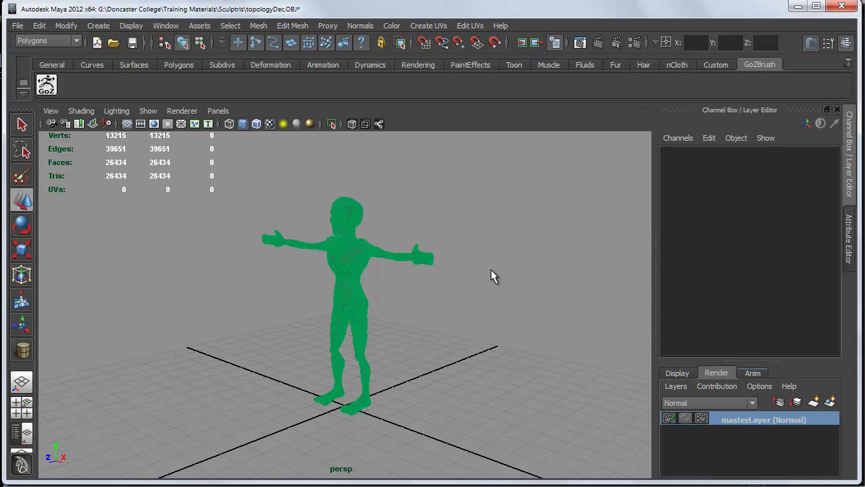
{"action": "left_click", "coordinate": [753, 373]}
{"action": "left_click", "coordinate": [677, 373]}
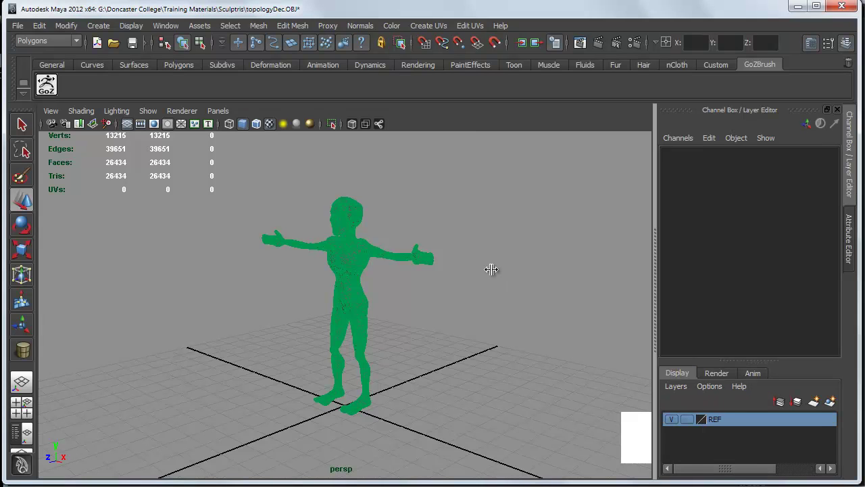
{"action": "left_click_drag", "start_coordinate": [655, 290], "coordinate": [680, 290]}
Step: Hide the REF layer with its visibility box and undo the change
{"action": "left_click", "coordinate": [696, 418]}
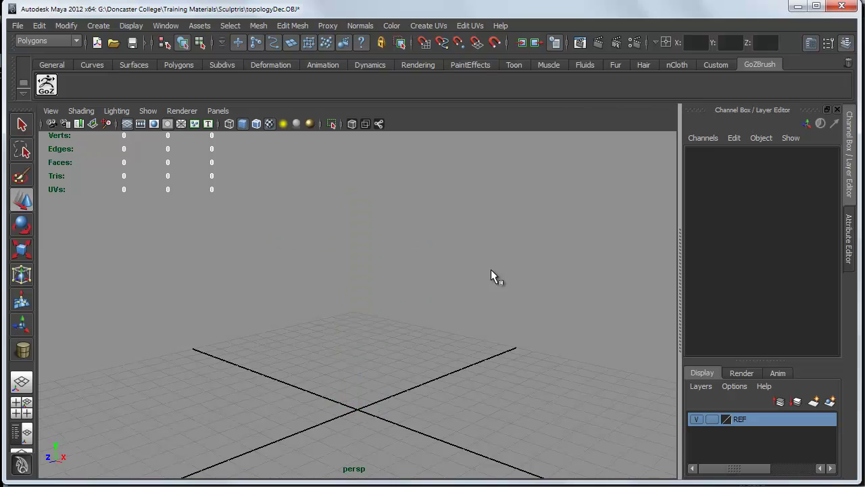
{"action": "key", "text": "ctrl+z"}
{"action": "key", "text": "ctrl+z"}
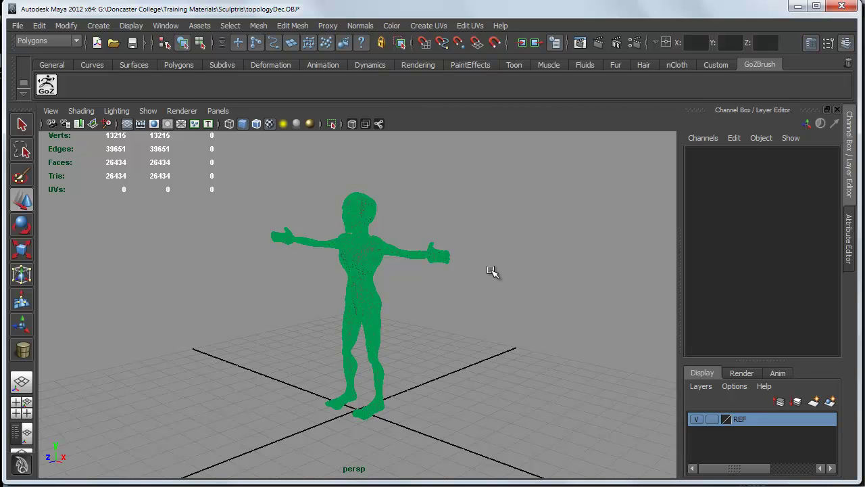
Step: Create a new, empty shelf named RETOpology
{"action": "left_click_drag", "start_coordinate": [492, 271], "coordinate": [491, 270], "text": "alt"}
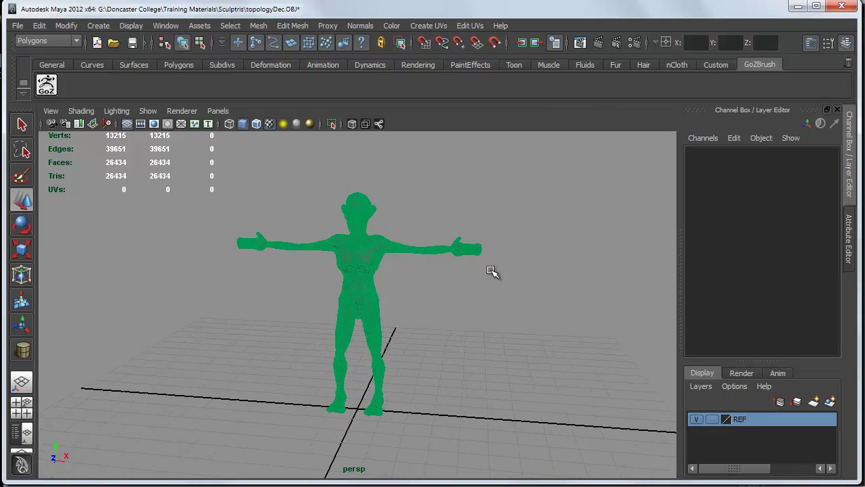
{"action": "middle_click_drag", "start_coordinate": [492, 271], "coordinate": [492, 271], "text": "alt"}
{"action": "scroll", "coordinate": [492, 270], "scroll_direction": "up", "scroll_amount": 5}
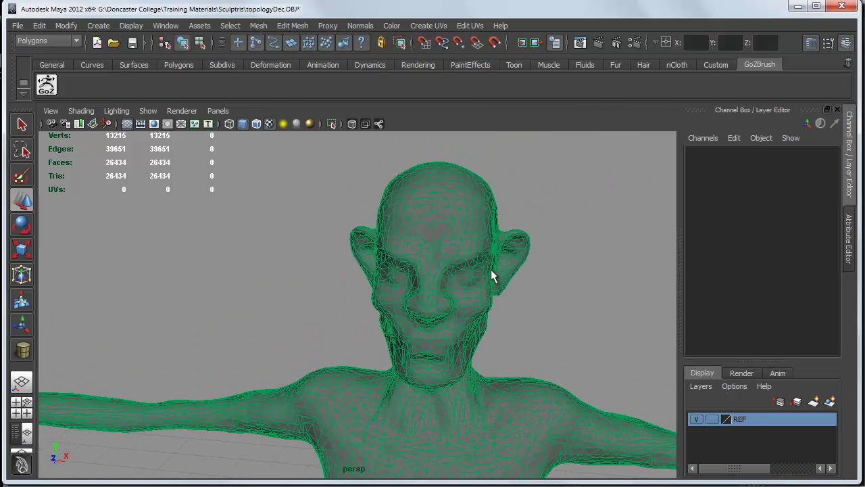
{"action": "left_click", "coordinate": [24, 93]}
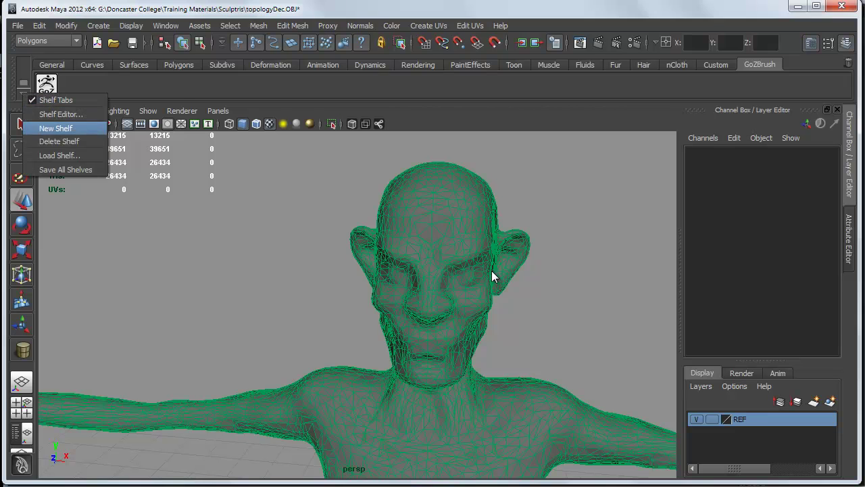
{"action": "left_click", "coordinate": [56, 128]}
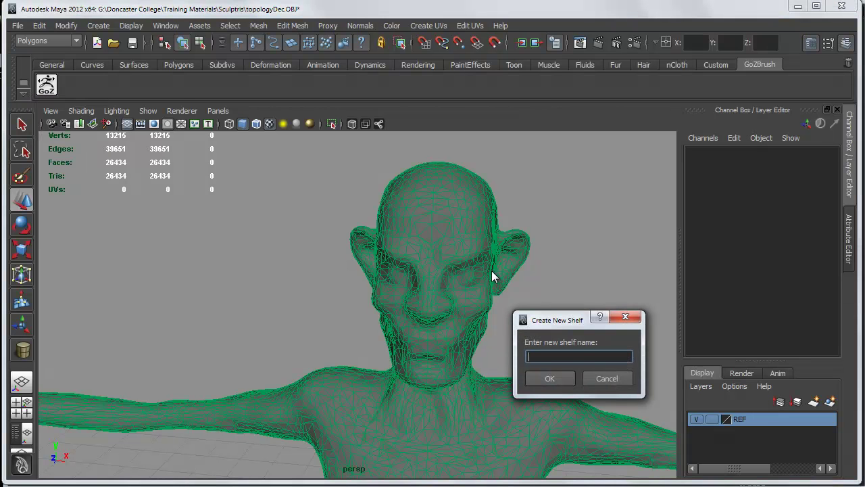
{"action": "type", "text": "RETOpology"}
{"action": "key", "text": "Return"}
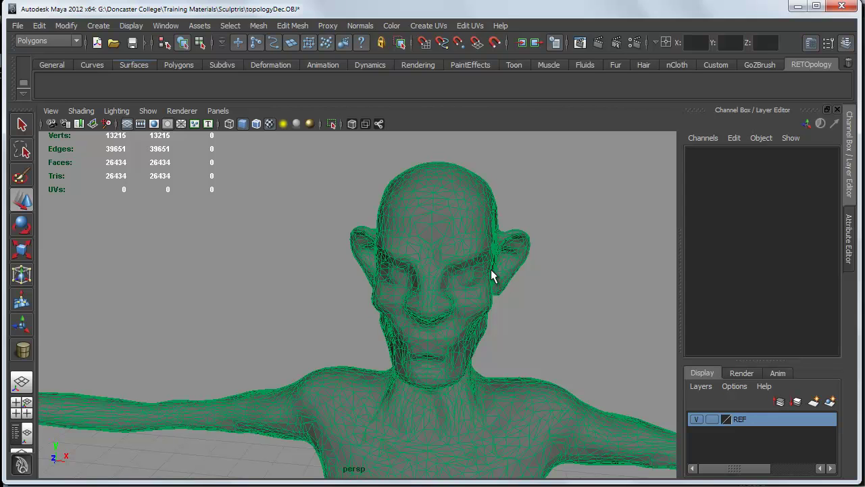
Step: Move the RETOpology shelf up to first place, ahead of General, in the Shelf Editor and close the editor
{"action": "left_click", "coordinate": [23, 95]}
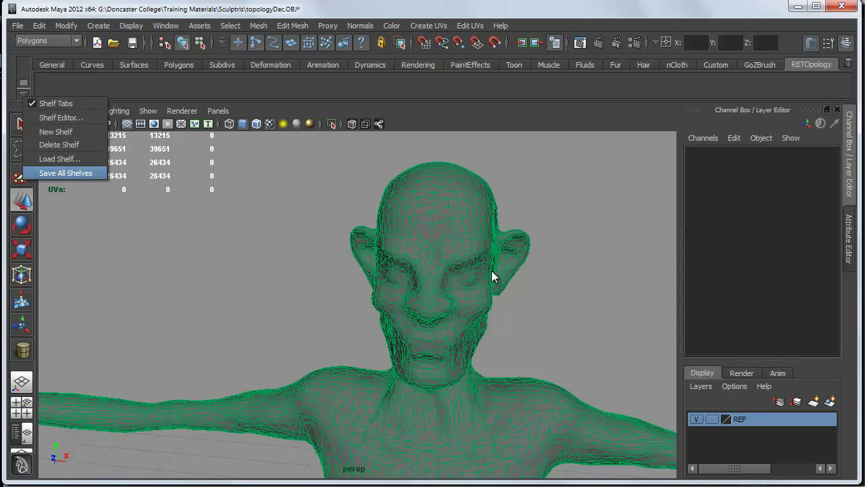
{"action": "left_click", "coordinate": [61, 117]}
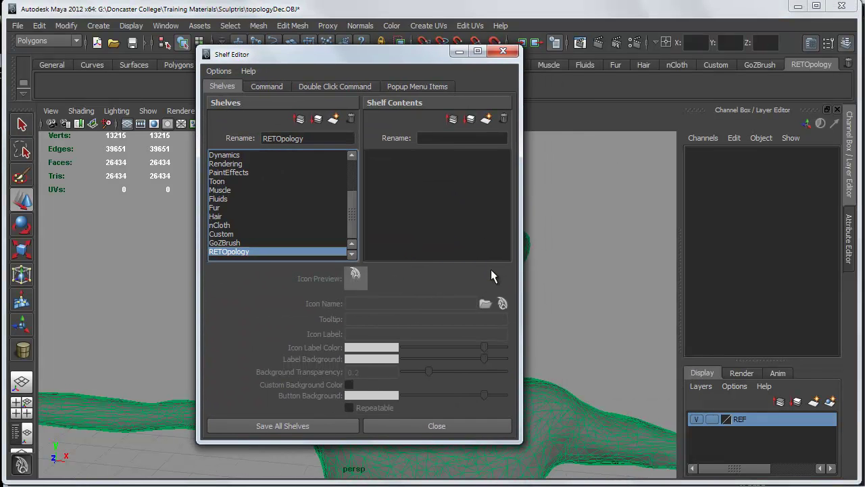
{"action": "left_click", "coordinate": [299, 119]}
{"action": "left_click", "coordinate": [299, 119]}
{"action": "left_click", "coordinate": [299, 119]}
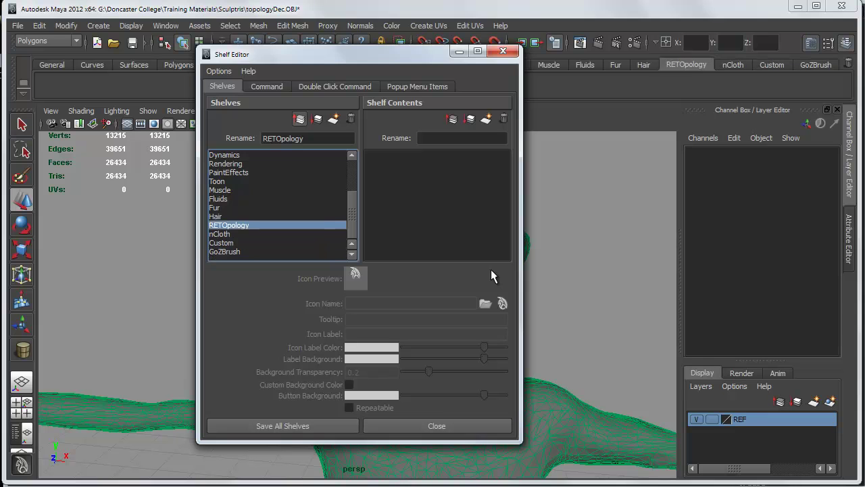
{"action": "left_click", "coordinate": [299, 119]}
{"action": "left_click", "coordinate": [299, 119]}
{"action": "left_click", "coordinate": [299, 119]}
{"action": "left_click", "coordinate": [299, 119]}
{"action": "left_click", "coordinate": [300, 119]}
{"action": "left_click", "coordinate": [300, 118]}
{"action": "left_click", "coordinate": [299, 119]}
{"action": "left_click", "coordinate": [300, 119]}
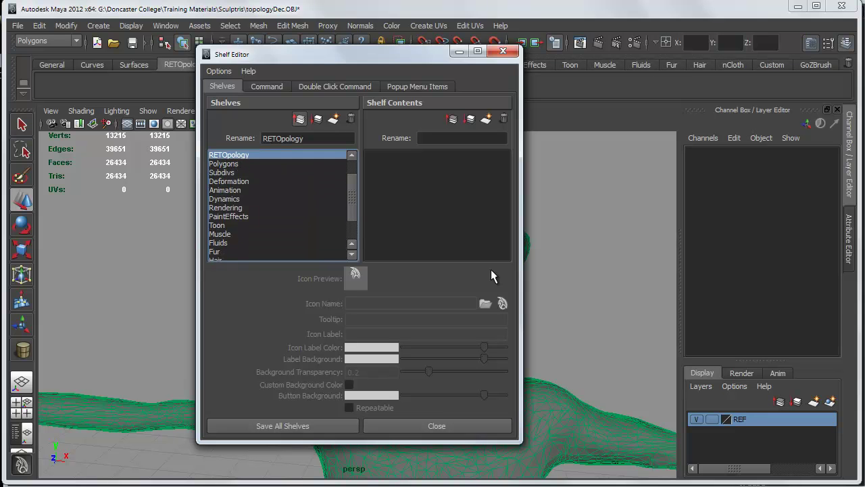
{"action": "left_click", "coordinate": [299, 119]}
{"action": "left_click", "coordinate": [299, 119]}
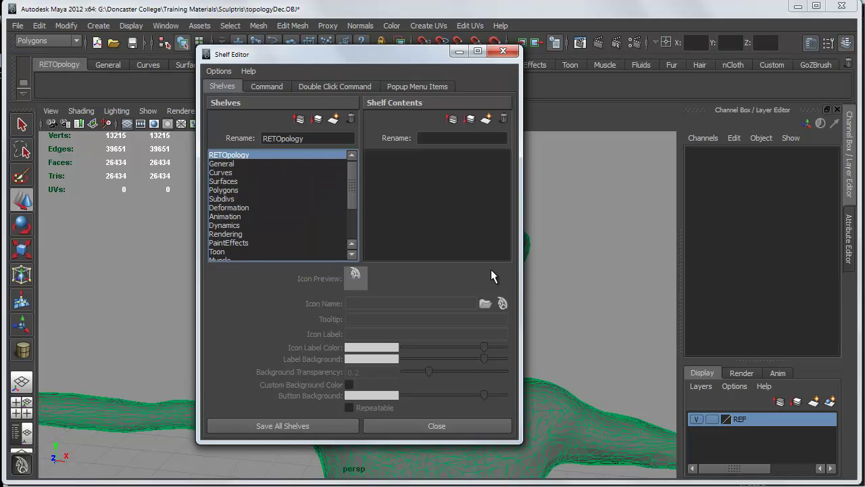
{"action": "left_click", "coordinate": [437, 425]}
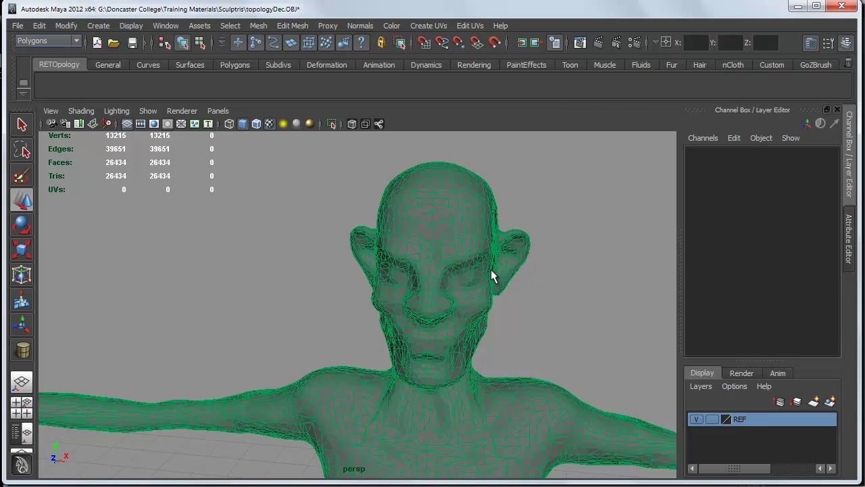
Step: Add the Create Polygon Tool and the Append to Polygon Tool to the RETOpology shelf
{"action": "left_click", "coordinate": [259, 26]}
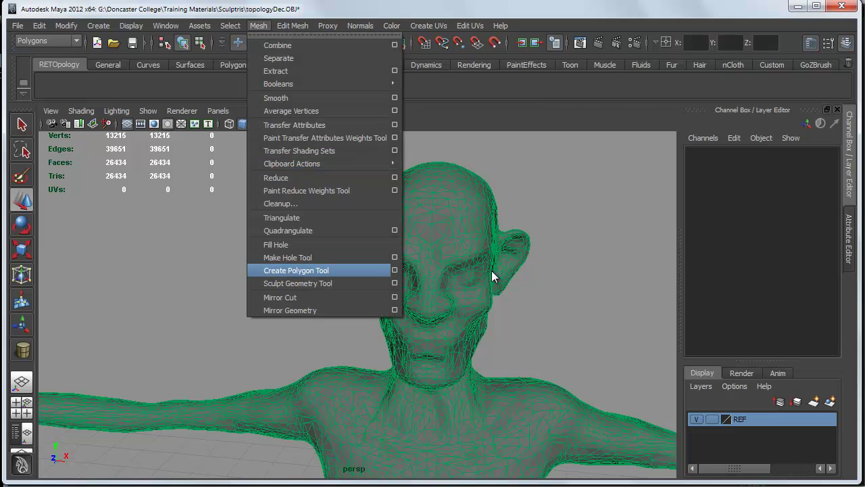
{"action": "key", "text": "Return"}
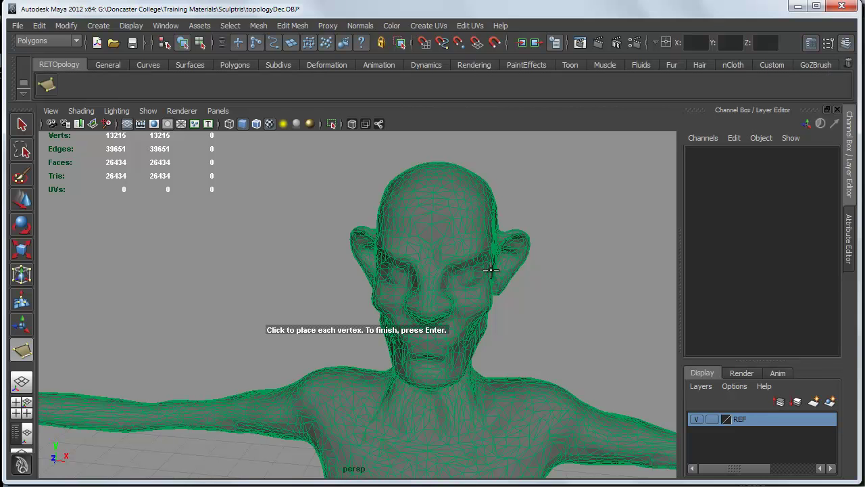
{"action": "left_click", "coordinate": [293, 26]}
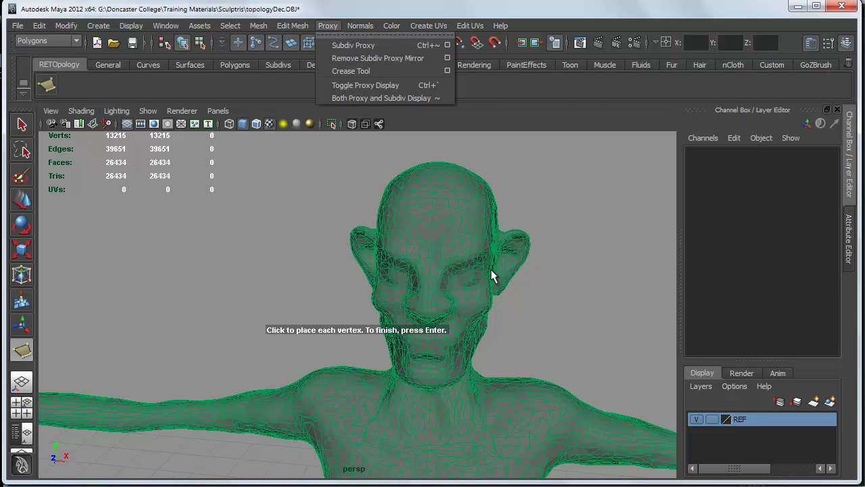
{"action": "key", "text": "Left"}
{"action": "key", "text": "Down"}
{"action": "key", "text": "Down"}
{"action": "key", "text": "Down"}
{"action": "key", "text": "Down"}
{"action": "key", "text": "Return"}
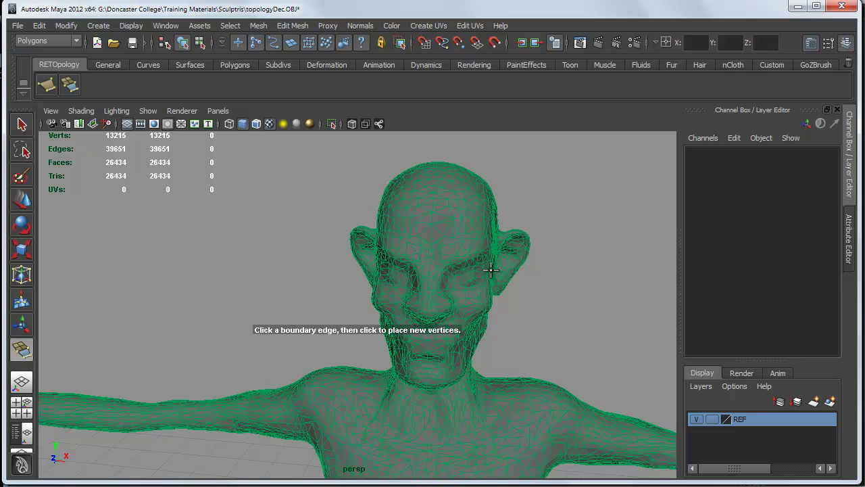
{"action": "left_click_drag", "start_coordinate": [491, 269], "coordinate": [479, 272], "text": "alt"}
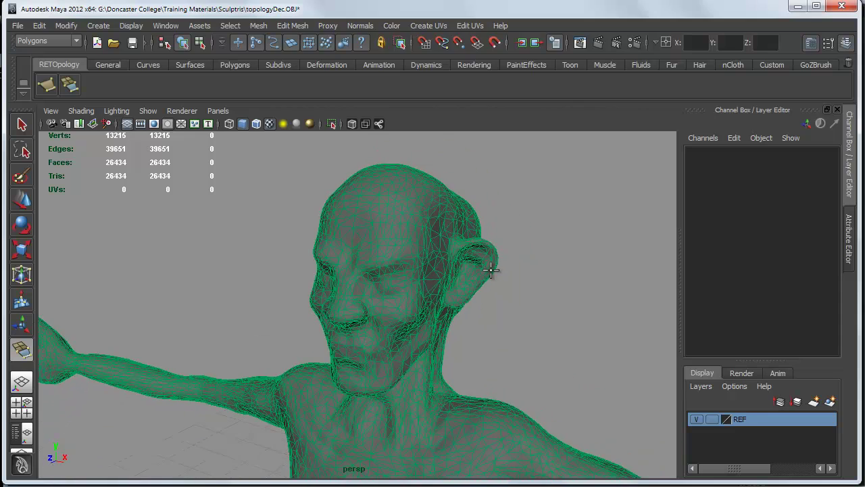
Step: Turn on Backface Culling and X-Ray display in the viewport, with the Create Polygon Tool active on the face
{"action": "middle_click_drag", "start_coordinate": [490, 270], "coordinate": [491, 291], "text": "alt"}
{"action": "scroll", "coordinate": [490, 269], "scroll_direction": "up", "scroll_amount": 6}
{"action": "left_click_drag", "start_coordinate": [491, 270], "coordinate": [477, 265], "text": "alt"}
{"action": "right_click_drag", "start_coordinate": [490, 269], "coordinate": [504, 270], "text": "alt"}
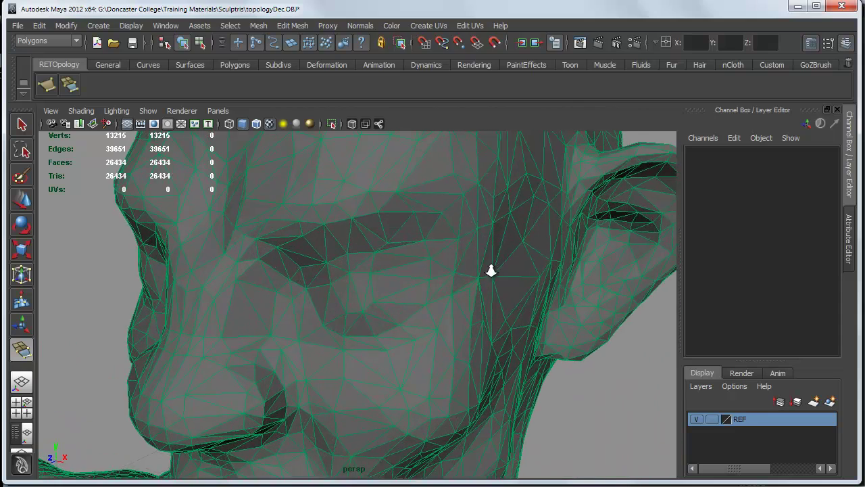
{"action": "left_click_drag", "start_coordinate": [491, 270], "coordinate": [503, 273], "text": "alt"}
{"action": "left_click", "coordinate": [47, 85]}
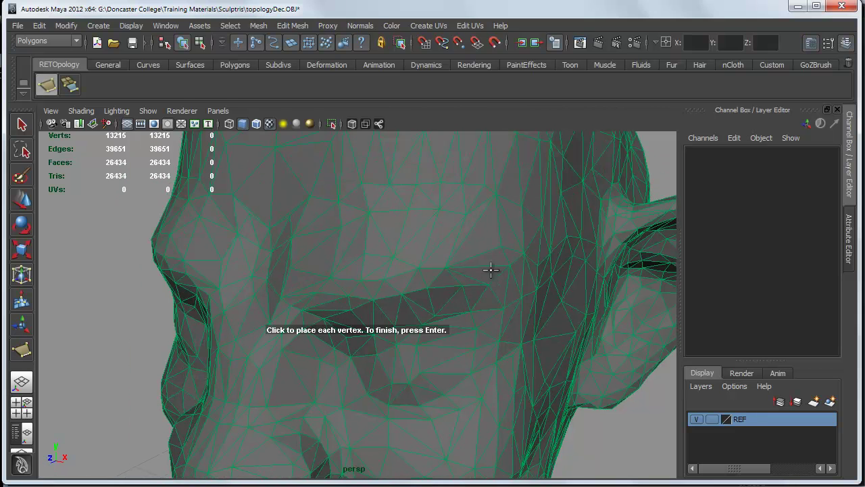
{"action": "left_click", "coordinate": [81, 111]}
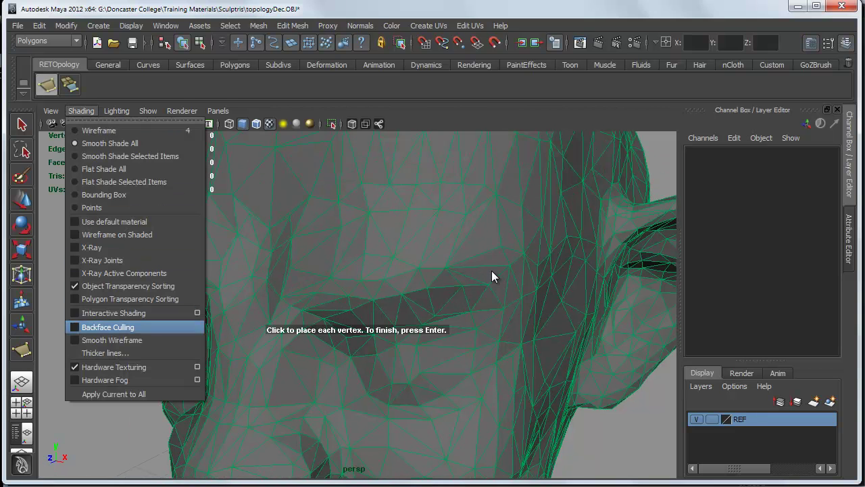
{"action": "left_click", "coordinate": [109, 327]}
{"action": "mouse_move", "coordinate": [490, 269]}
{"action": "left_mouse_down", "text": "alt"}
{"action": "mouse_move", "coordinate": [470, 286]}
{"action": "mouse_move", "coordinate": [473, 292]}
{"action": "mouse_move", "coordinate": [504, 270]}
{"action": "mouse_move", "coordinate": [524, 271]}
{"action": "mouse_move", "coordinate": [492, 270]}
{"action": "left_mouse_up", "text": "alt"}
{"action": "left_click", "coordinate": [351, 123]}
{"action": "middle_click_drag", "start_coordinate": [492, 270], "coordinate": [491, 270], "text": "alt"}
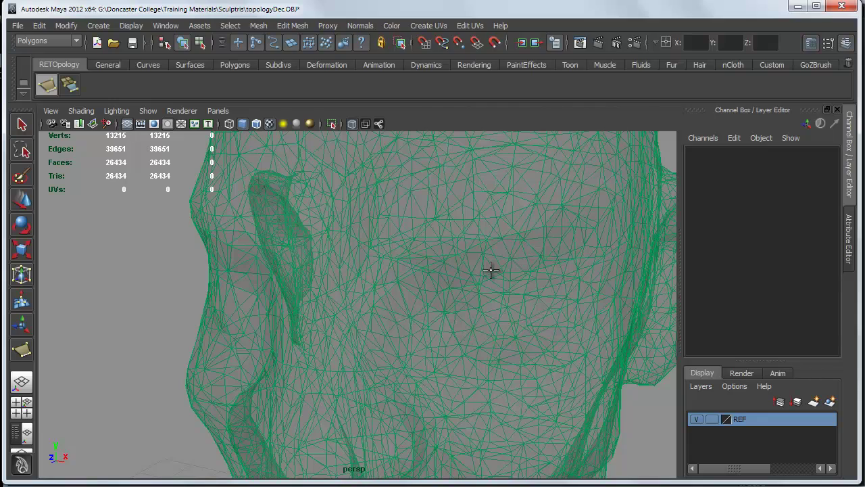
Step: Create a four-sided polygon at the inner corner of the eye, beside the nose
{"action": "left_click_drag", "start_coordinate": [492, 270], "coordinate": [491, 270], "text": "alt"}
{"action": "middle_click_drag", "start_coordinate": [491, 270], "coordinate": [491, 270], "text": "alt"}
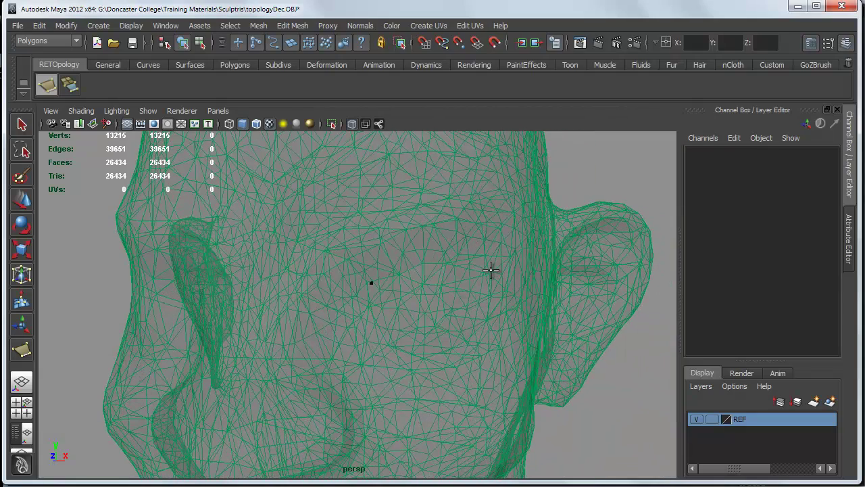
{"action": "left_click", "coordinate": [355, 316]}
{"action": "left_click", "coordinate": [304, 306]}
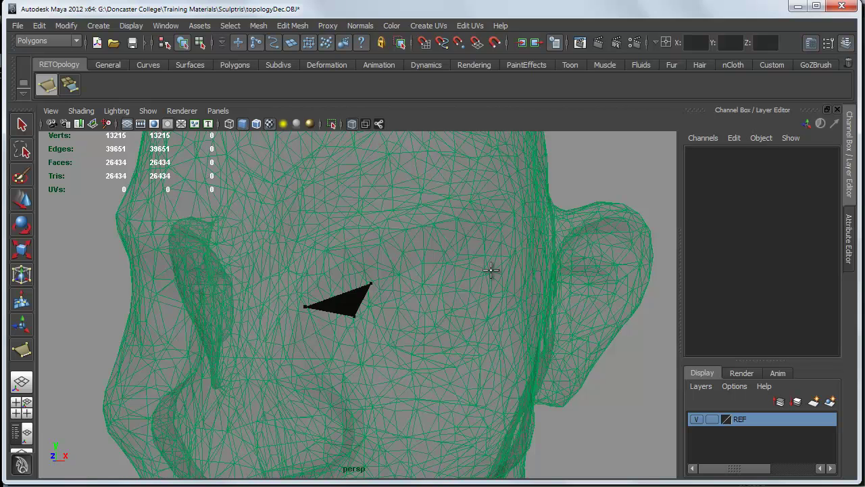
{"action": "left_click", "coordinate": [322, 253]}
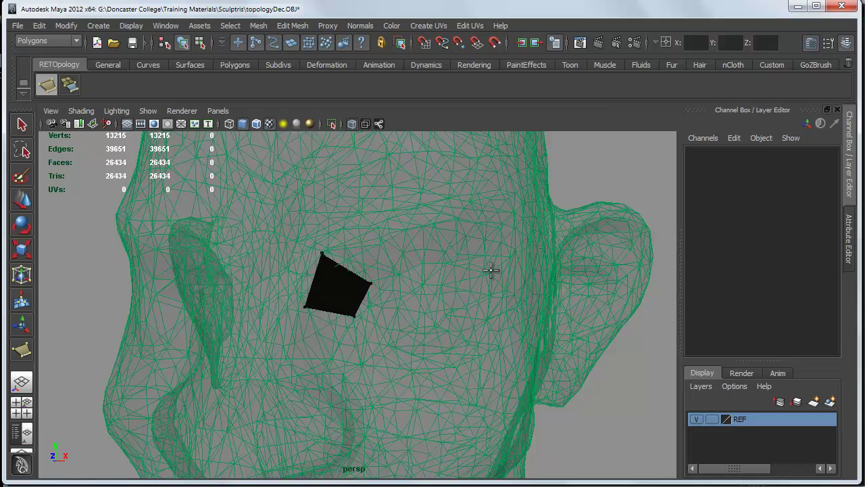
{"action": "key", "text": "Return"}
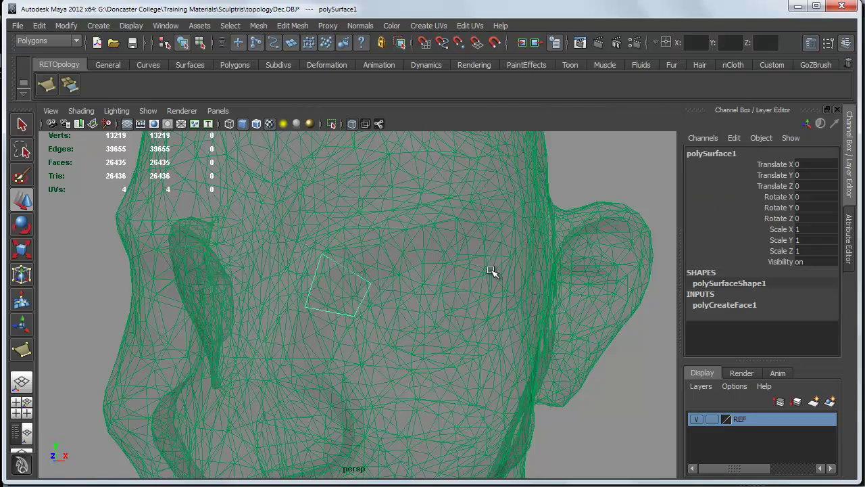
{"action": "key", "text": "f"}
{"action": "mouse_move", "coordinate": [491, 270]}
{"action": "left_mouse_down", "text": "alt"}
{"action": "mouse_move", "coordinate": [642, 270]}
{"action": "mouse_move", "coordinate": [491, 270]}
{"action": "left_mouse_up", "text": "alt"}
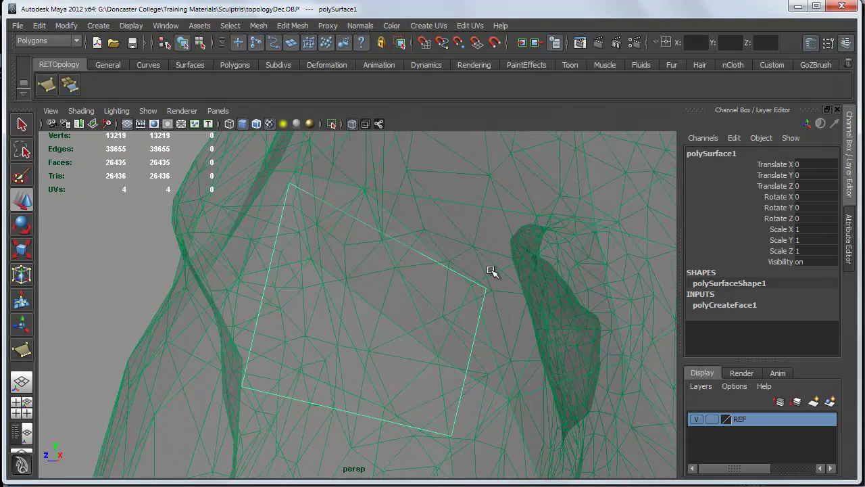
{"action": "right_click_drag", "start_coordinate": [375, 306], "coordinate": [376, 485]}
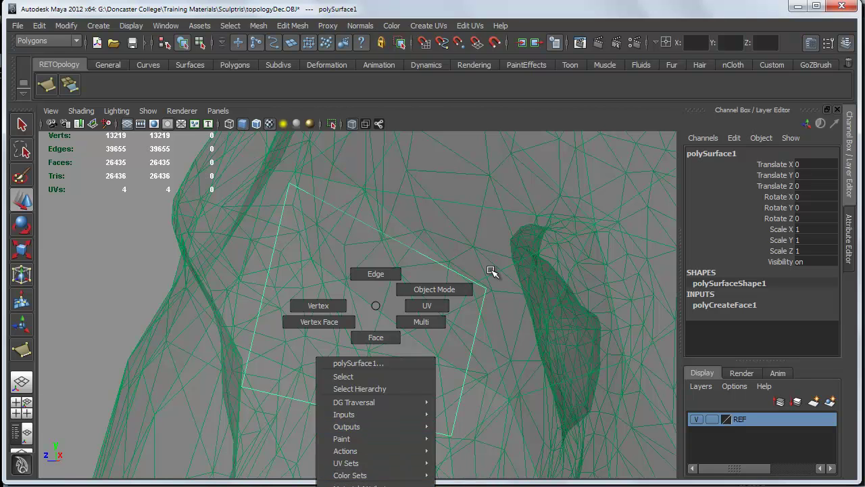
{"action": "middle_click_drag", "start_coordinate": [491, 271], "coordinate": [492, 271], "text": "alt"}
{"action": "scroll", "coordinate": [492, 271], "scroll_direction": "up", "scroll_amount": 2}
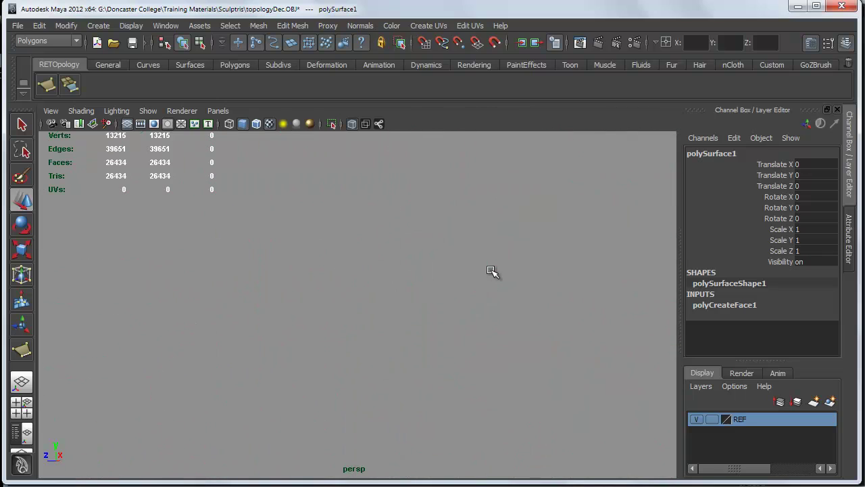
{"action": "key", "text": "ctrl+z"}
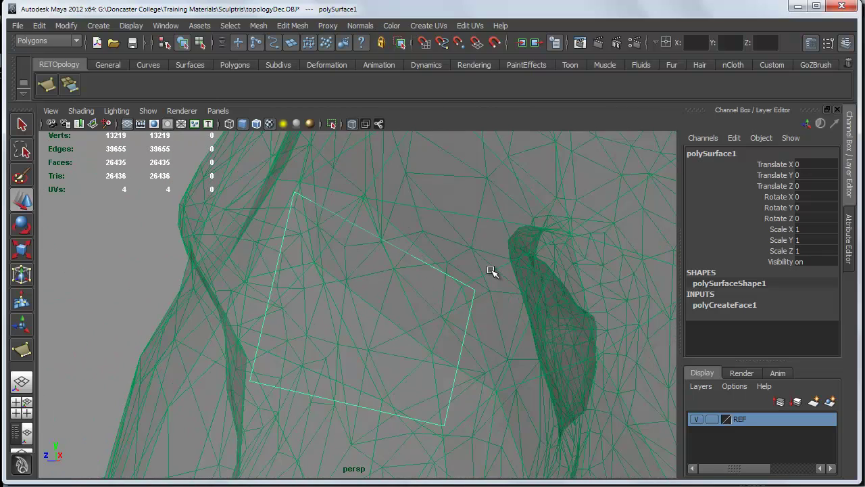
Step: Assign a new Lambert material to the new polygon, name it NewTopo and set its color to magenta
{"action": "right_click_drag", "start_coordinate": [491, 270], "coordinate": [491, 270]}
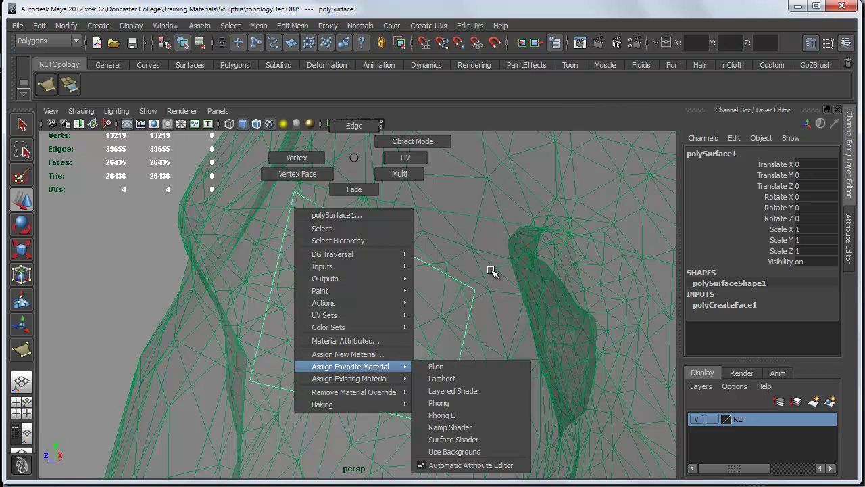
{"action": "right_click_drag", "start_coordinate": [491, 270], "coordinate": [492, 270]}
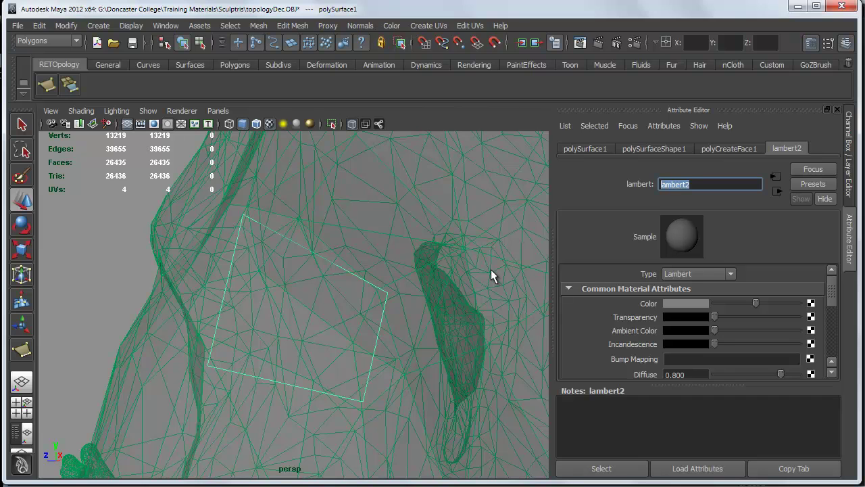
{"action": "type", "text": "NewTopo"}
{"action": "key", "text": "Return"}
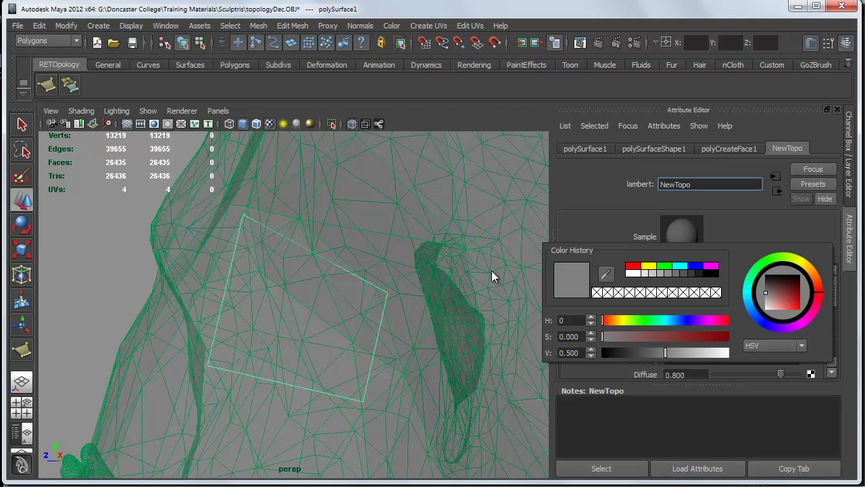
{"action": "left_click", "coordinate": [711, 265]}
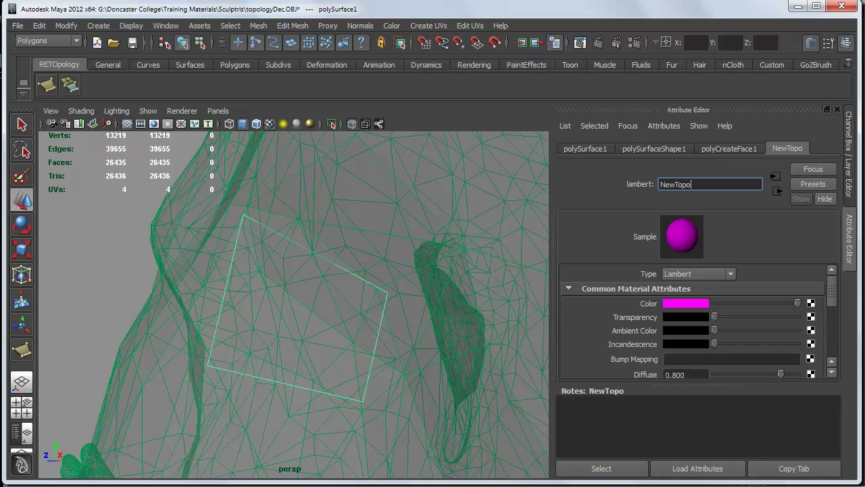
{"action": "right_click", "coordinate": [327, 300]}
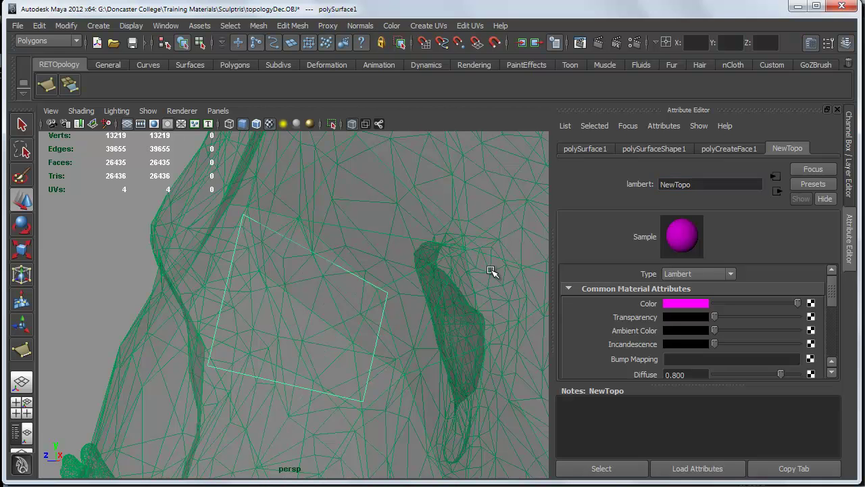
{"action": "right_click", "coordinate": [311, 165]}
{"action": "right_click_drag", "start_coordinate": [302, 348], "coordinate": [307, 374]}
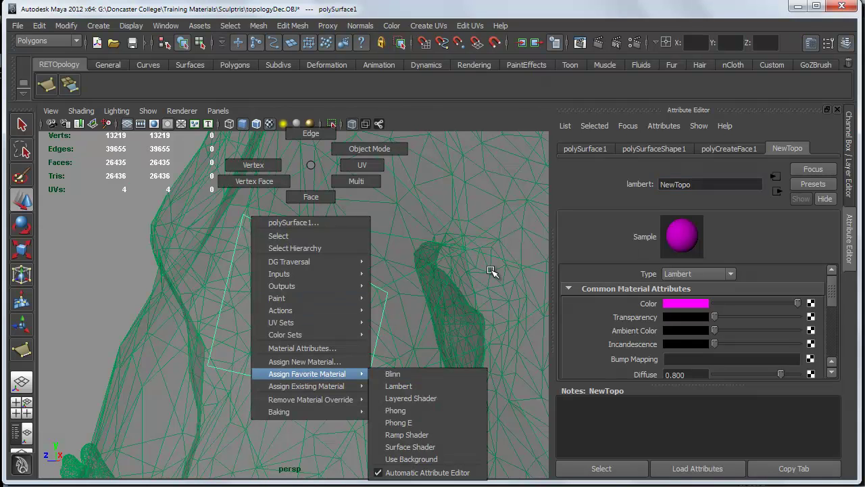
{"action": "mouse_move", "coordinate": [307, 386]}
{"action": "left_click", "coordinate": [492, 271]}
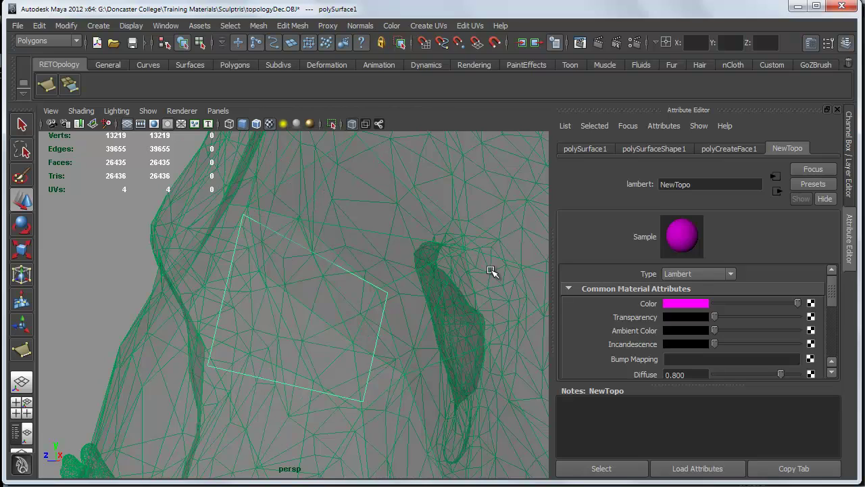
Step: Add the Reverse normals command to the RETOpology shelf and reverse the new polygon's normals with it
{"action": "left_click_drag", "start_coordinate": [492, 271], "coordinate": [491, 271], "text": "alt"}
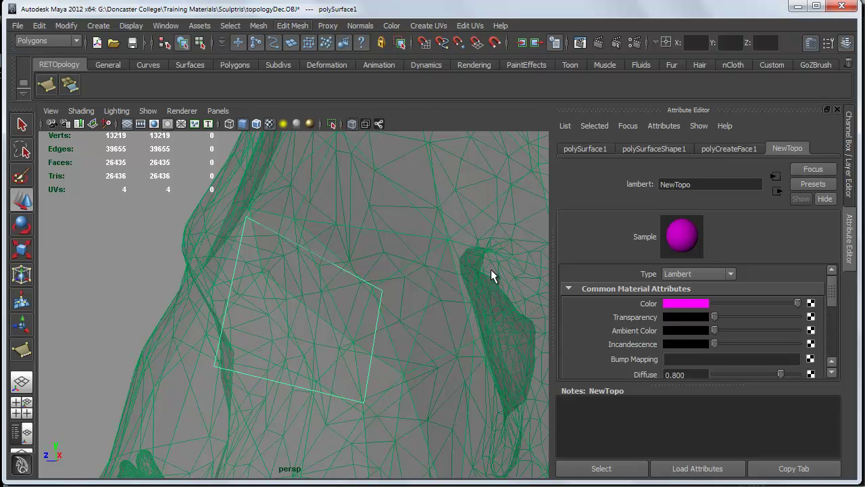
{"action": "left_click", "coordinate": [360, 25]}
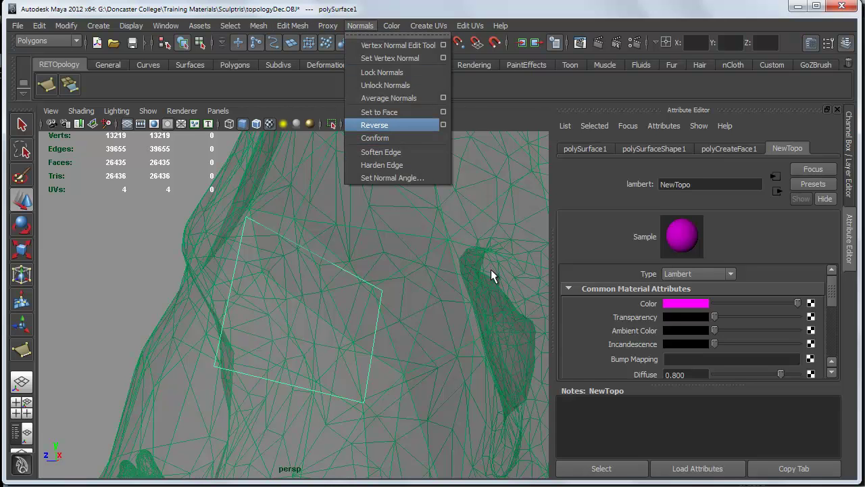
{"action": "left_click", "coordinate": [375, 125], "text": "ctrl+shift"}
{"action": "left_click", "coordinate": [93, 85]}
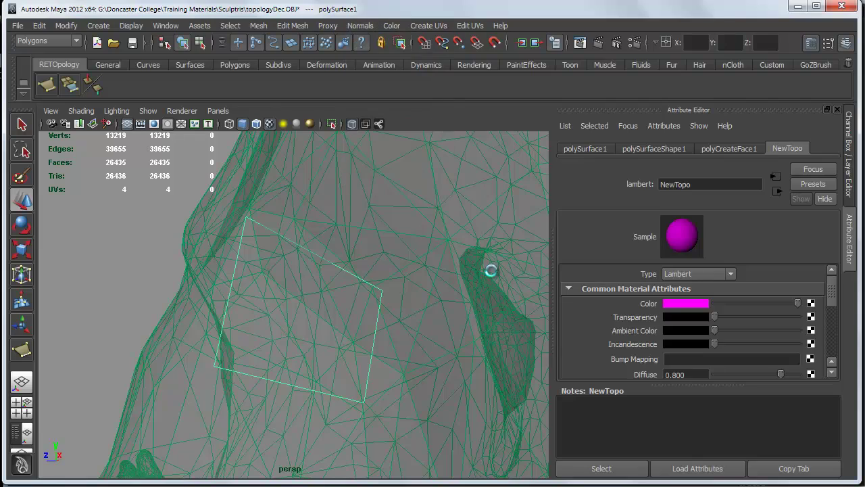
{"action": "left_click_drag", "start_coordinate": [490, 269], "coordinate": [491, 270], "text": "alt"}
{"action": "left_click", "coordinate": [492, 271]}
{"action": "key", "text": "ctrl+z"}
Step: Append a four-sided polygon to the first polygon's upper edge with the Append to Polygon Tool, heading over the eye
{"action": "scroll", "coordinate": [491, 270], "scroll_direction": "down", "scroll_amount": 6}
{"action": "left_click", "coordinate": [69, 85]}
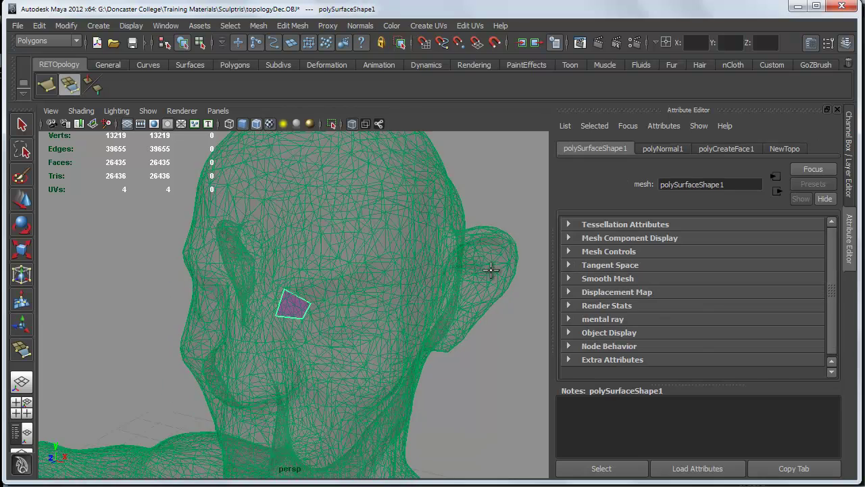
{"action": "scroll", "coordinate": [491, 270], "scroll_direction": "up", "scroll_amount": 4}
{"action": "scroll", "coordinate": [491, 270], "scroll_direction": "up", "scroll_amount": 5}
{"action": "scroll", "coordinate": [491, 270], "scroll_direction": "down", "scroll_amount": 5}
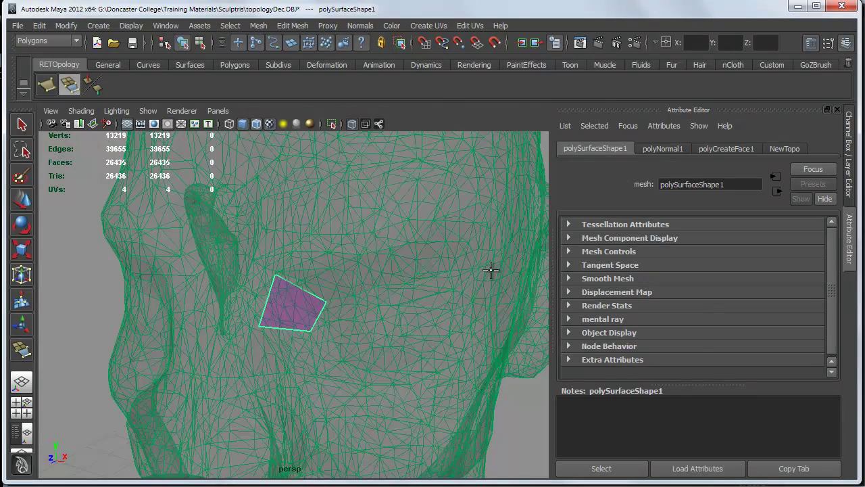
{"action": "key", "text": "g"}
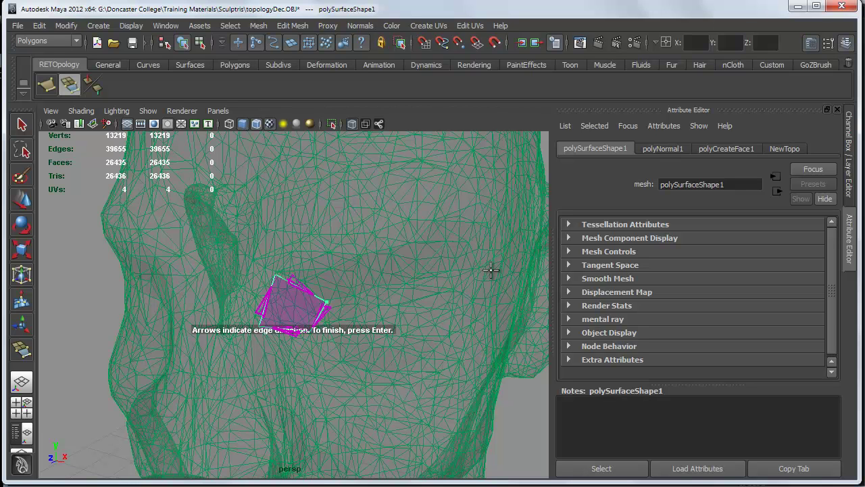
{"action": "left_click", "coordinate": [301, 284]}
{"action": "left_click", "coordinate": [371, 290]}
{"action": "left_click", "coordinate": [363, 242]}
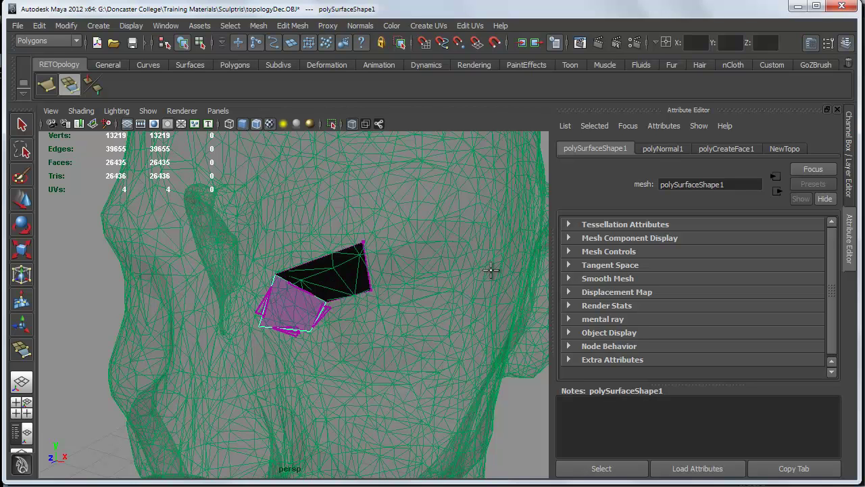
{"action": "key", "text": "Return"}
Step: Append two more four-sided polygons to the strip, continuing along the brow toward the outer corner of the eye
{"action": "left_click", "coordinate": [368, 266]}
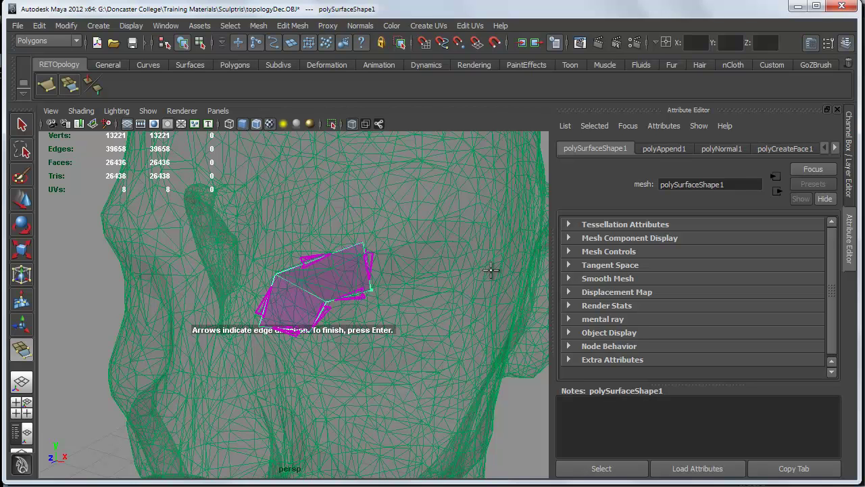
{"action": "left_click", "coordinate": [425, 293]}
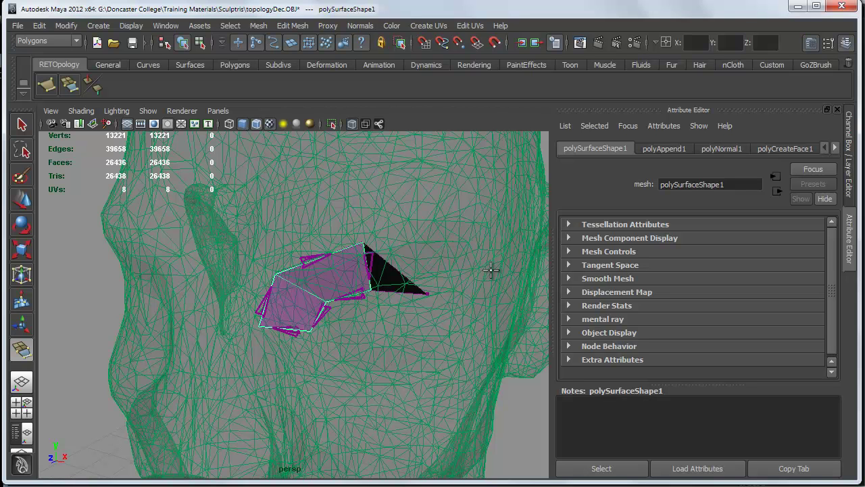
{"action": "left_click", "coordinate": [436, 242]}
{"action": "key", "text": "Return"}
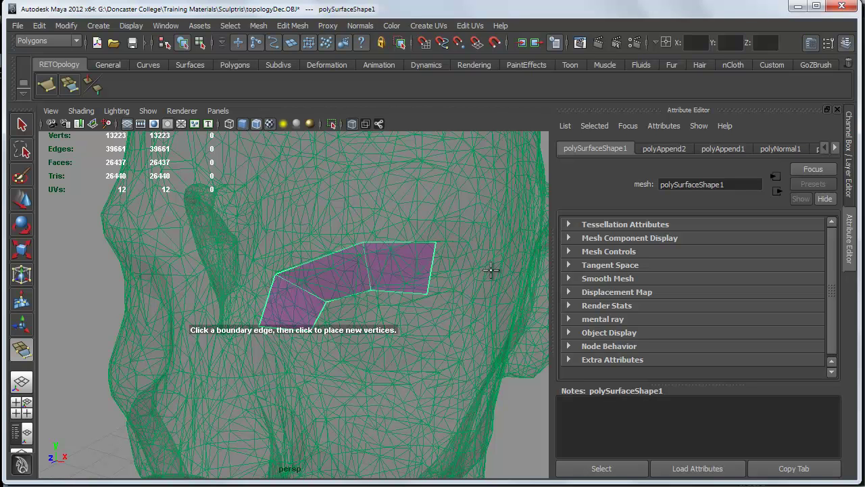
{"action": "left_click", "coordinate": [491, 270]}
{"action": "left_click", "coordinate": [491, 270]}
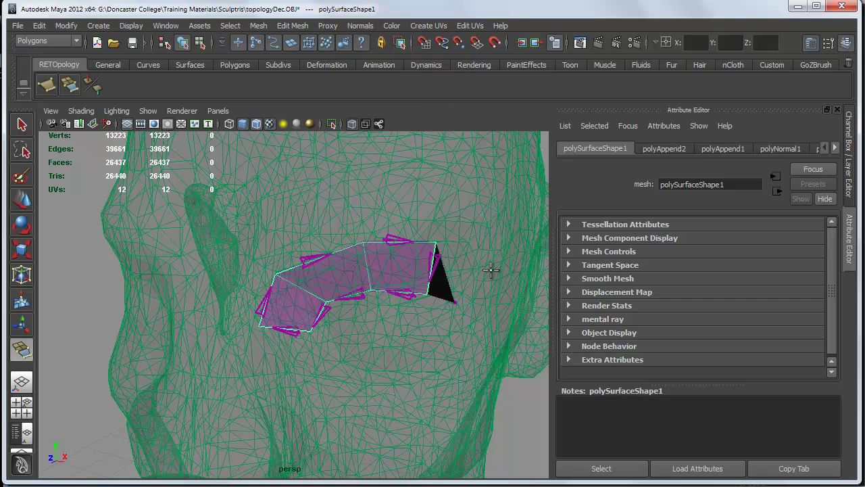
{"action": "left_click", "coordinate": [491, 270]}
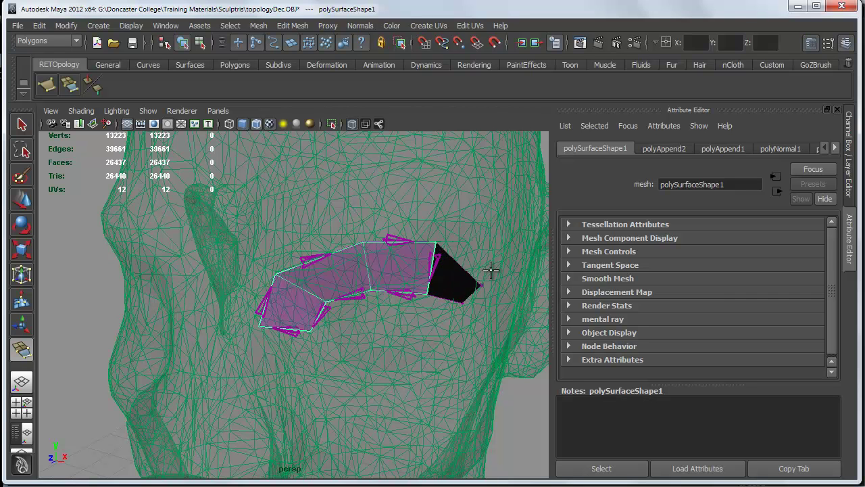
{"action": "key", "text": "Return"}
Step: Append a four-sided polygon to the strip's outer end, turning down around the outer corner of the eye
{"action": "left_click", "coordinate": [491, 270]}
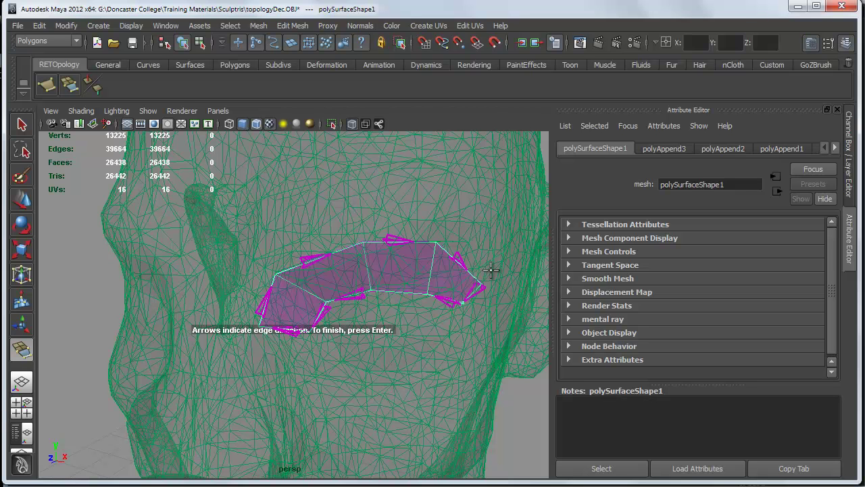
{"action": "left_click", "coordinate": [491, 271]}
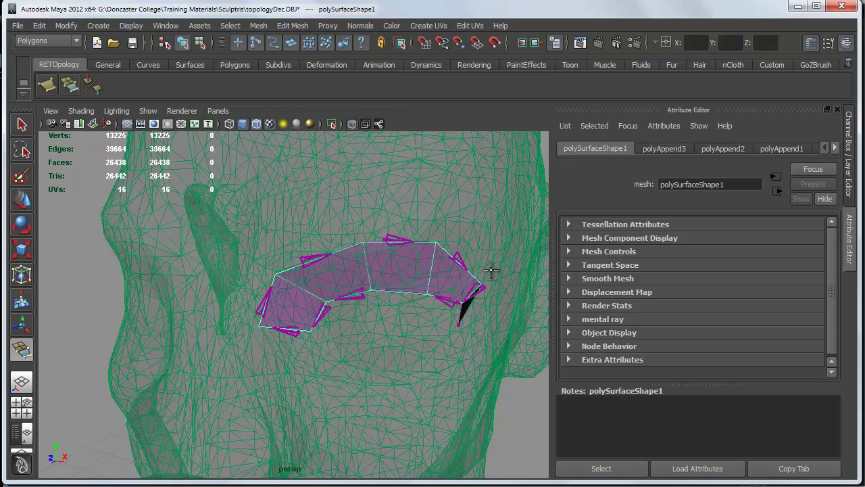
{"action": "left_click", "coordinate": [486, 331]}
{"action": "key", "text": "Return"}
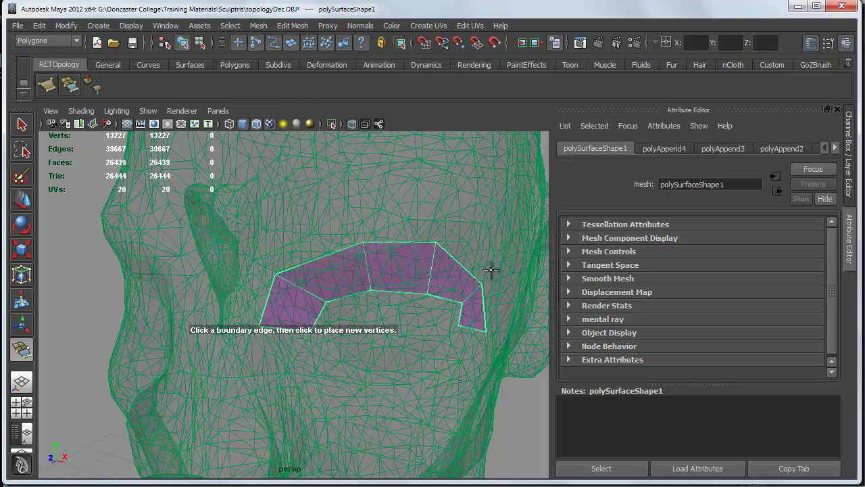
Step: Append a four-sided polygon to the strip's lower end, curving back under the outer corner of the eye
{"action": "left_click_drag", "start_coordinate": [492, 270], "coordinate": [491, 271], "text": "alt"}
{"action": "left_click", "coordinate": [491, 270]}
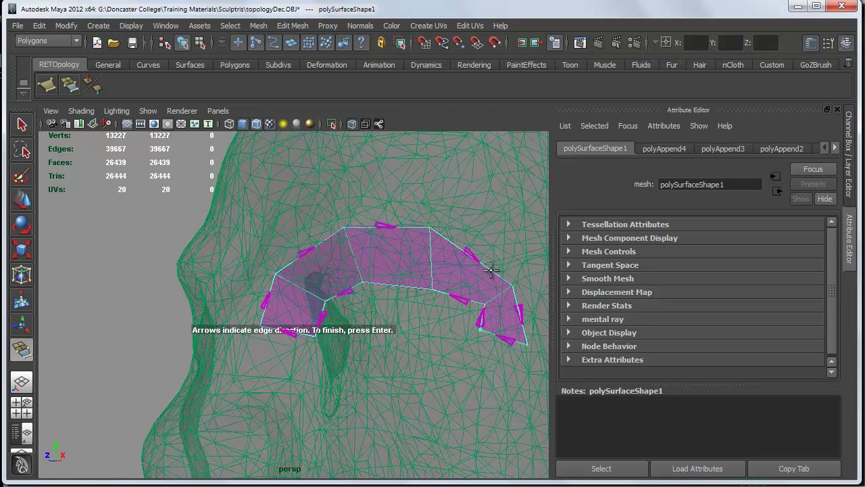
{"action": "left_click", "coordinate": [444, 356]}
{"action": "left_click", "coordinate": [491, 270]}
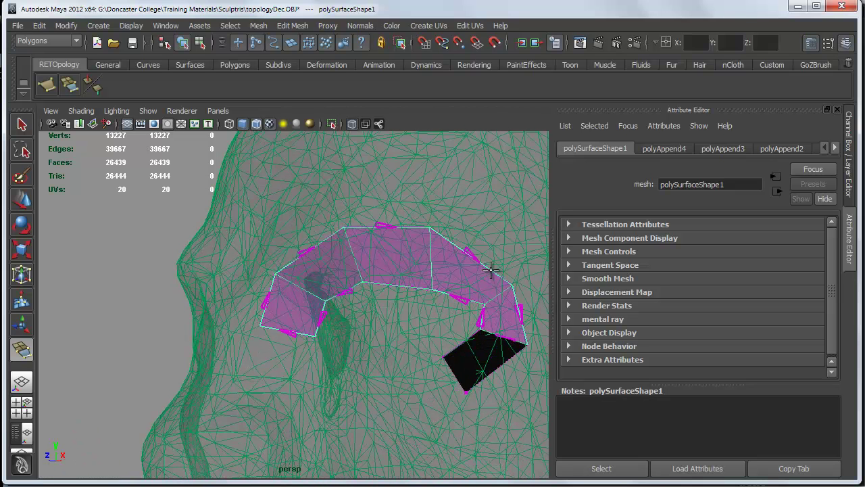
{"action": "key", "text": "Return"}
Step: Append a four-sided polygon to the strip's end, running beneath the eye toward the nose
{"action": "left_click_drag", "start_coordinate": [491, 271], "coordinate": [491, 270], "text": "alt"}
{"action": "scroll", "coordinate": [491, 270], "scroll_direction": "down", "scroll_amount": 4}
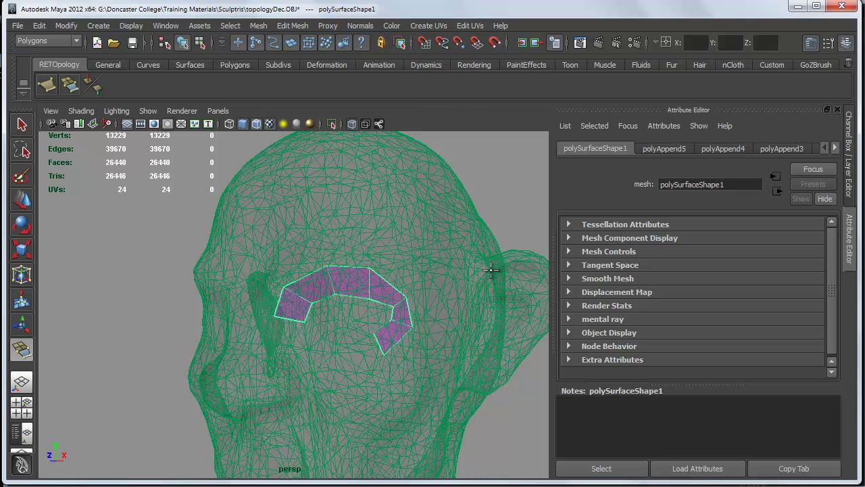
{"action": "left_click", "coordinate": [379, 344]}
{"action": "left_click_drag", "start_coordinate": [491, 270], "coordinate": [490, 271], "text": "alt"}
{"action": "scroll", "coordinate": [490, 271], "scroll_direction": "up", "scroll_amount": 4}
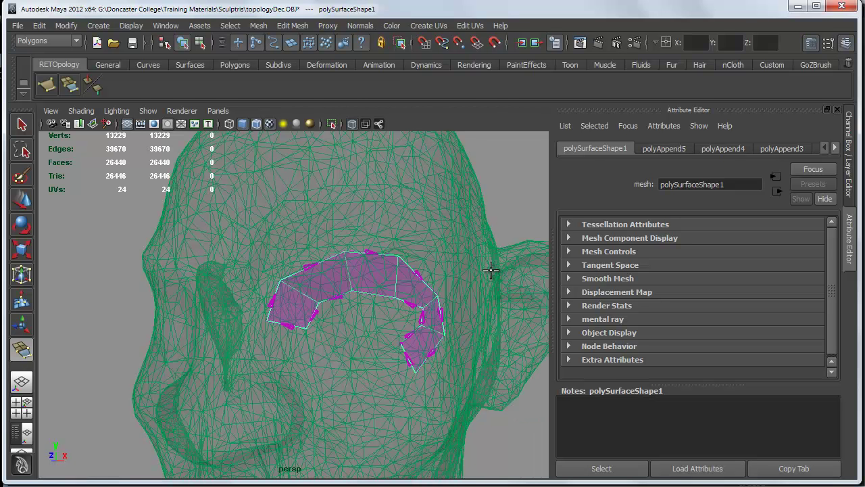
{"action": "left_click", "coordinate": [363, 346]}
{"action": "left_click_drag", "start_coordinate": [363, 346], "coordinate": [359, 346]}
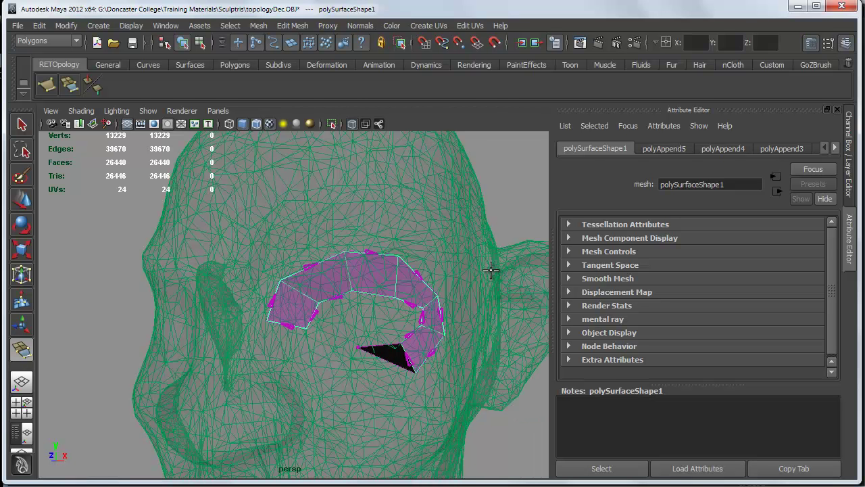
{"action": "left_click", "coordinate": [347, 378]}
{"action": "key", "text": "Return"}
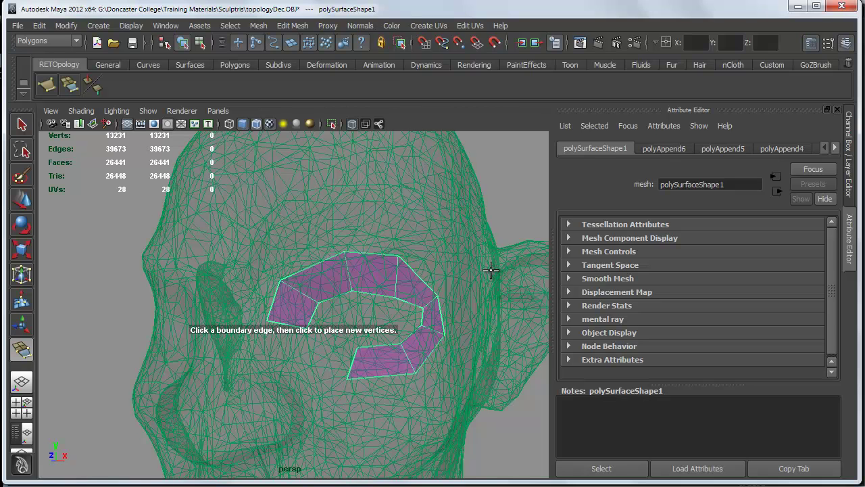
Step: Append another four-sided polygon under the eye, and bridge the remaining gap at the inner corner to close the eye loop
{"action": "left_click_drag", "start_coordinate": [492, 270], "coordinate": [491, 270], "text": "alt"}
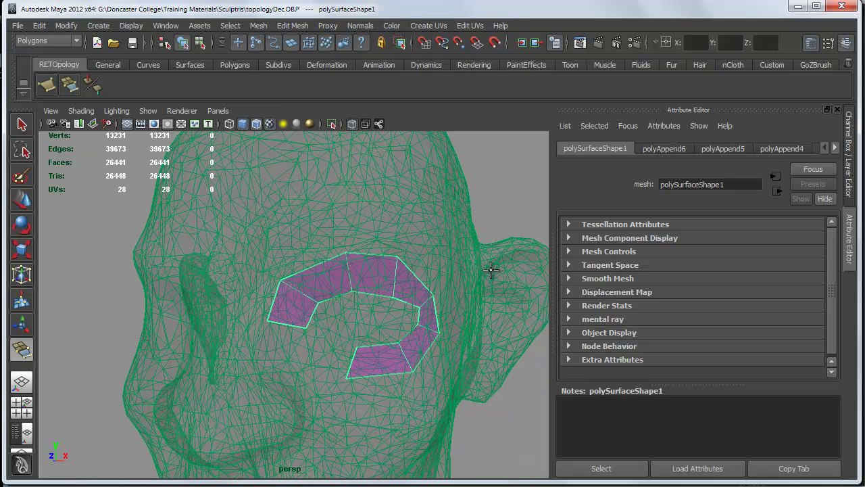
{"action": "left_click", "coordinate": [352, 363]}
{"action": "left_click_drag", "start_coordinate": [491, 270], "coordinate": [496, 270], "text": "alt"}
{"action": "scroll", "coordinate": [491, 270], "scroll_direction": "up", "scroll_amount": 3}
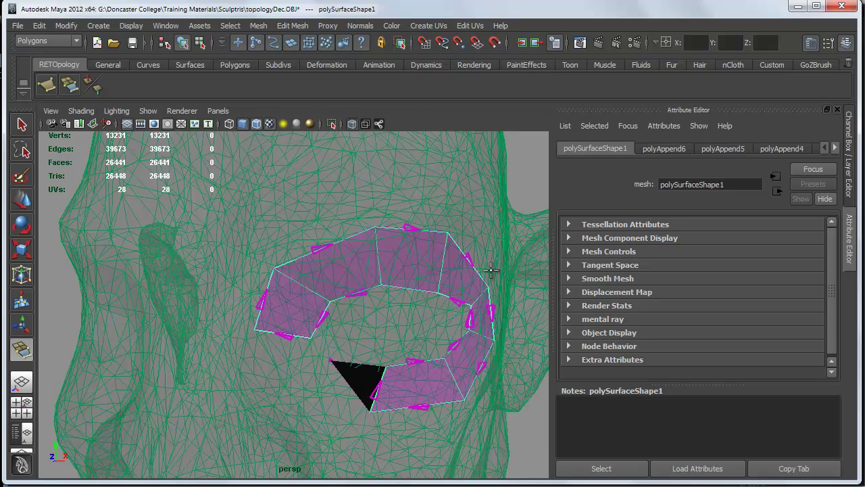
{"action": "left_click", "coordinate": [297, 385]}
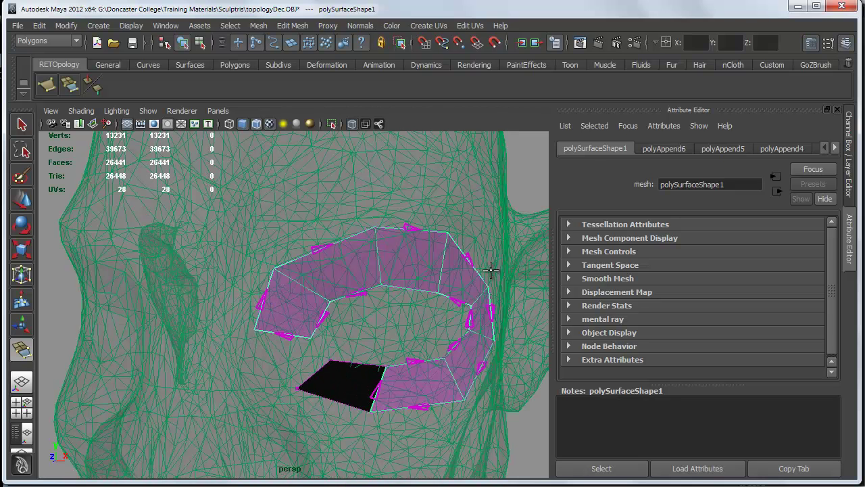
{"action": "key", "text": "Return"}
{"action": "left_click_drag", "start_coordinate": [491, 270], "coordinate": [492, 270], "text": "alt"}
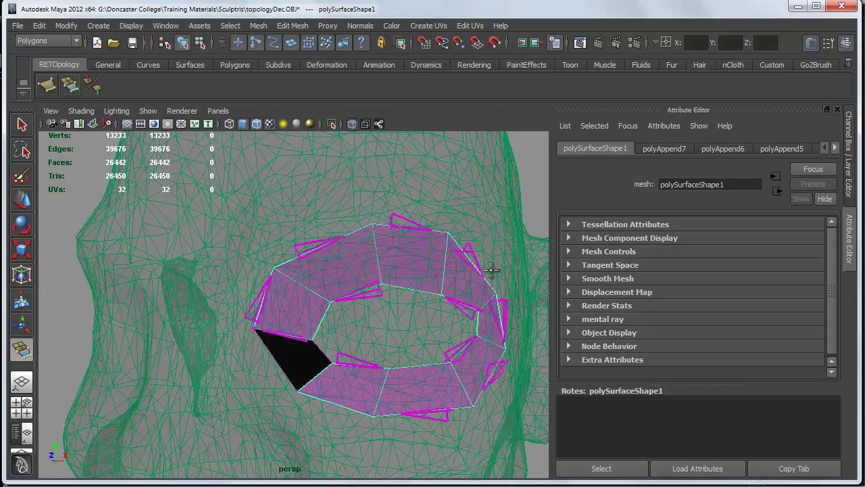
{"action": "key", "text": "w"}
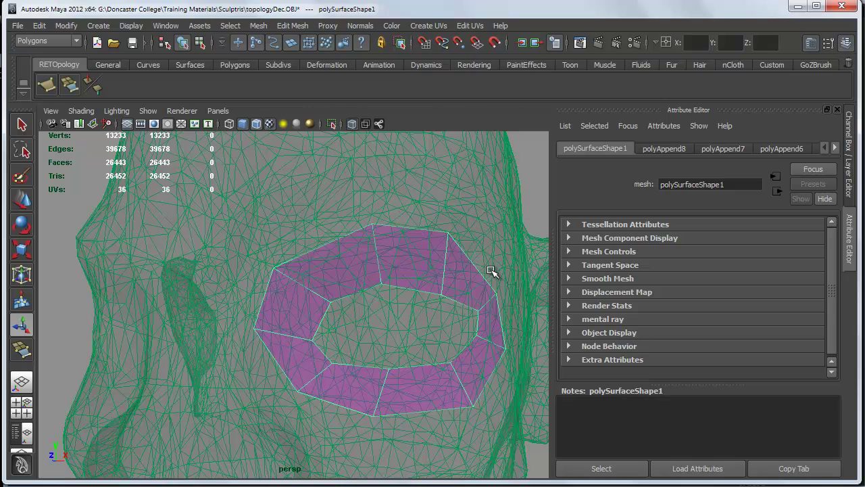
Step: Move the two inner-rim vertices at the loop's nose side slightly toward the eye opening, and return to object mode
{"action": "left_click_drag", "start_coordinate": [491, 271], "coordinate": [492, 270], "text": "alt"}
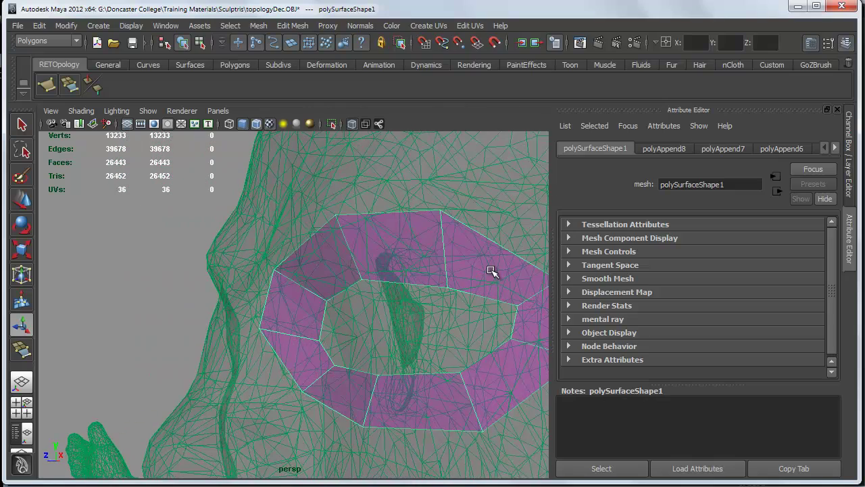
{"action": "key", "text": "w"}
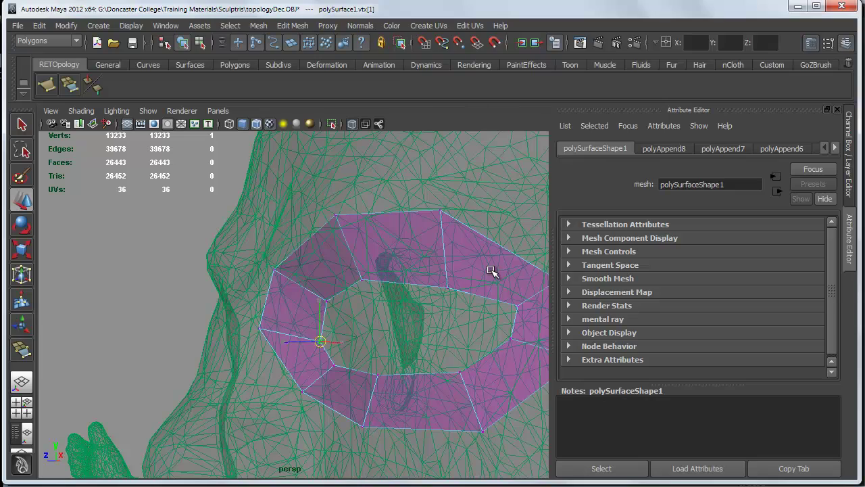
{"action": "left_click", "coordinate": [333, 365]}
{"action": "left_click_drag", "start_coordinate": [333, 365], "coordinate": [340, 362]}
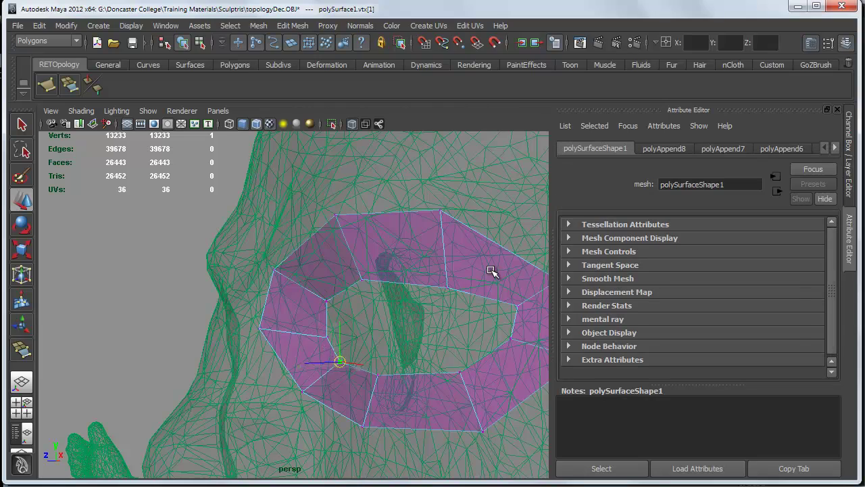
{"action": "left_click_drag", "start_coordinate": [491, 270], "coordinate": [491, 270], "text": "alt"}
{"action": "right_click_drag", "start_coordinate": [436, 400], "coordinate": [494, 385]}
Step: Try to append a polygon from the eye loop's nose-side outer edge to the middle of the nose bridge, and undo it
{"action": "left_click_drag", "start_coordinate": [491, 270], "coordinate": [491, 271], "text": "alt"}
{"action": "left_click", "coordinate": [491, 270]}
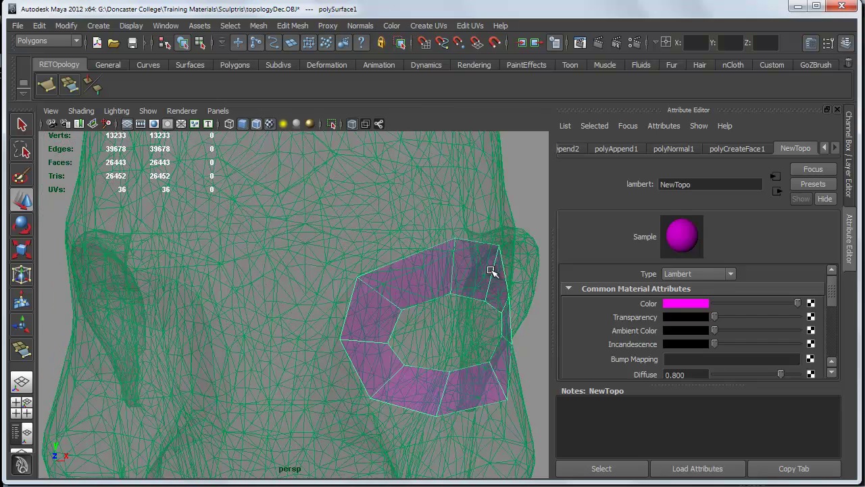
{"action": "key", "text": "g"}
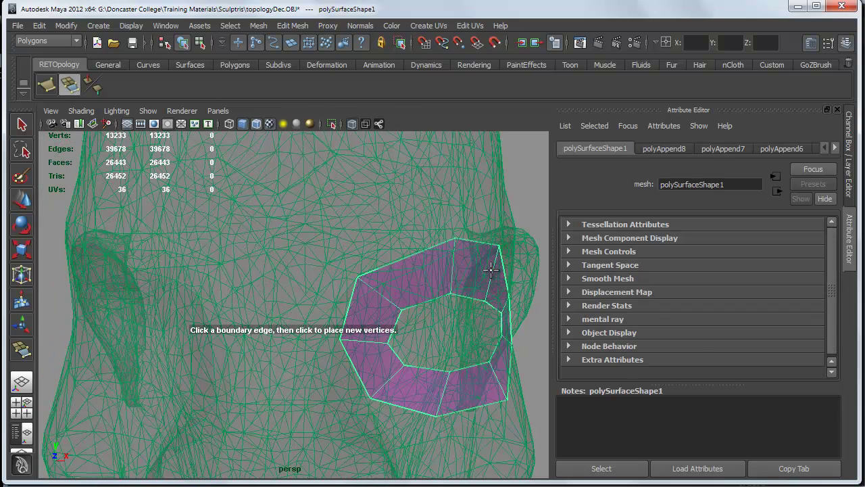
{"action": "left_click", "coordinate": [491, 271]}
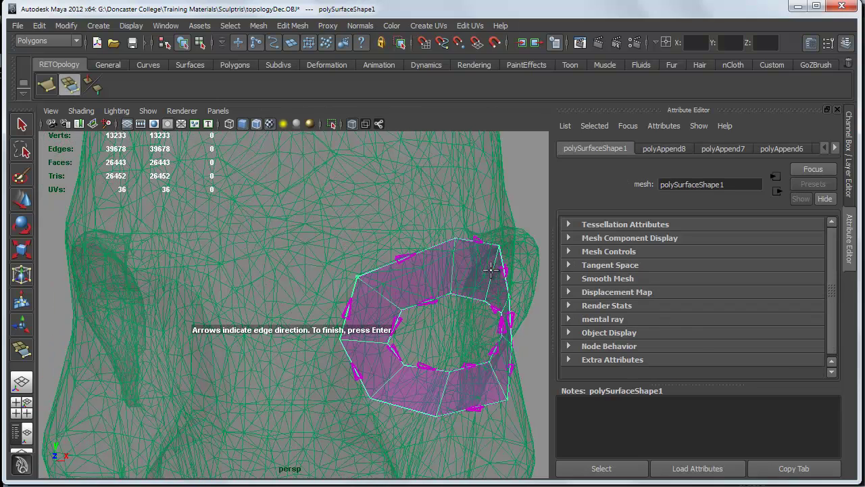
{"action": "left_click_drag", "start_coordinate": [492, 271], "coordinate": [491, 271], "text": "alt"}
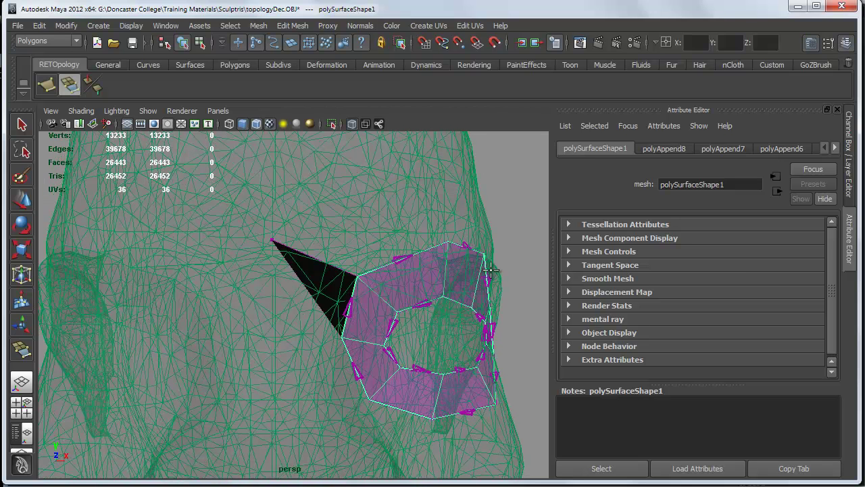
{"action": "left_click_drag", "start_coordinate": [491, 270], "coordinate": [491, 270], "text": "alt"}
{"action": "key", "text": "Return"}
{"action": "key", "text": "ctrl+z"}
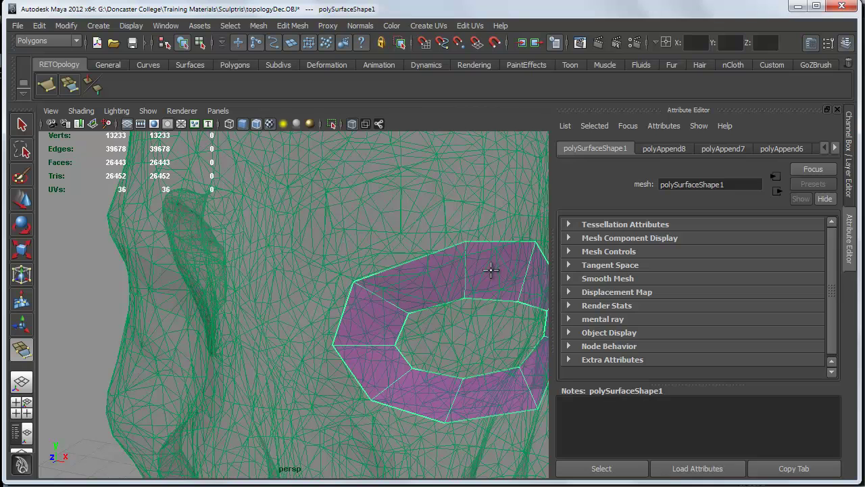
Step: Append a narrow four-sided polygon to the eye loop's upper nose-side outer edge, heading toward the nose bridge
{"action": "left_click", "coordinate": [343, 313]}
{"action": "left_click_drag", "start_coordinate": [326, 268], "coordinate": [319, 266]}
{"action": "left_click_drag", "start_coordinate": [306, 350], "coordinate": [310, 349]}
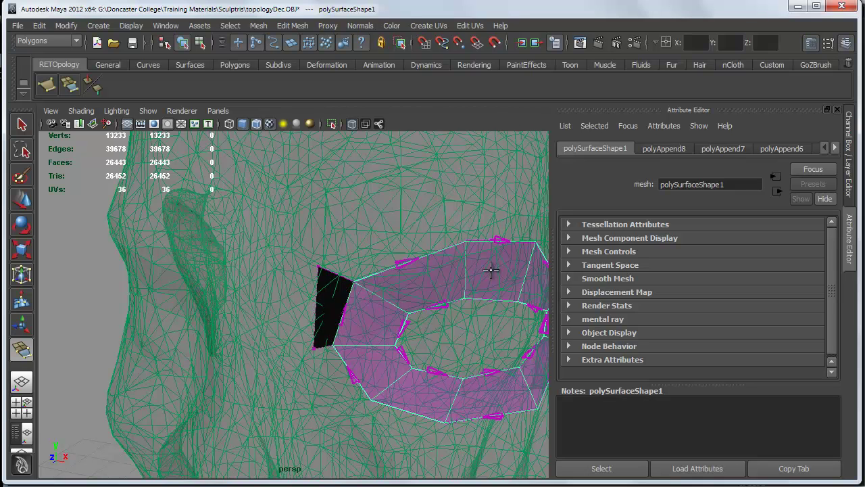
{"action": "key", "text": "Return"}
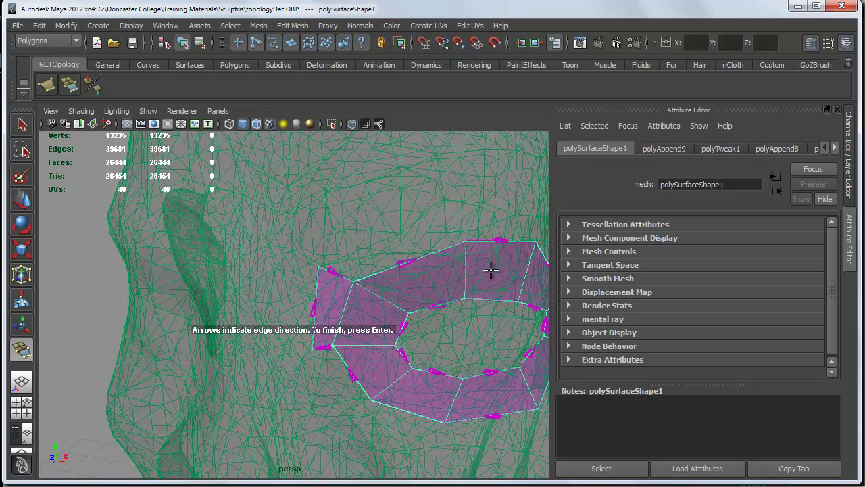
Step: Append a four-sided polygon directly below it, joining its lower edge to the eye loop's lower nose-side edge
{"action": "left_click", "coordinate": [352, 374]}
{"action": "left_click_drag", "start_coordinate": [352, 374], "coordinate": [354, 352], "text": "alt"}
{"action": "left_click", "coordinate": [325, 411]}
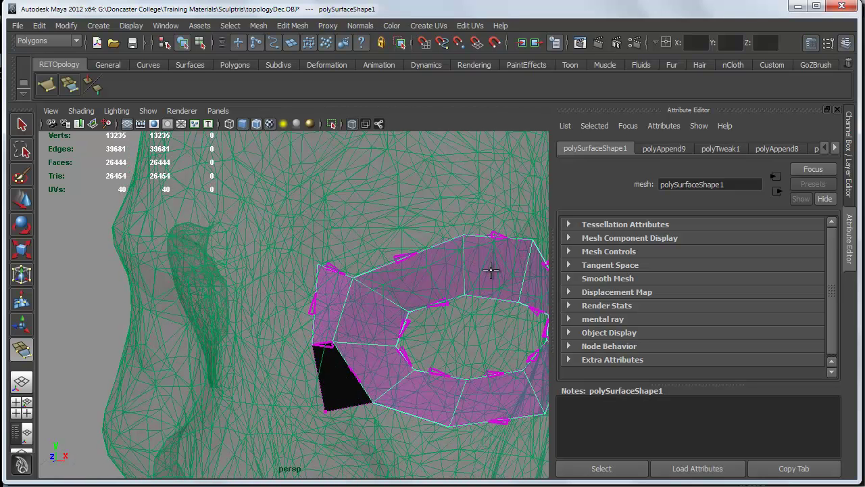
{"action": "left_click_drag", "start_coordinate": [326, 412], "coordinate": [338, 423]}
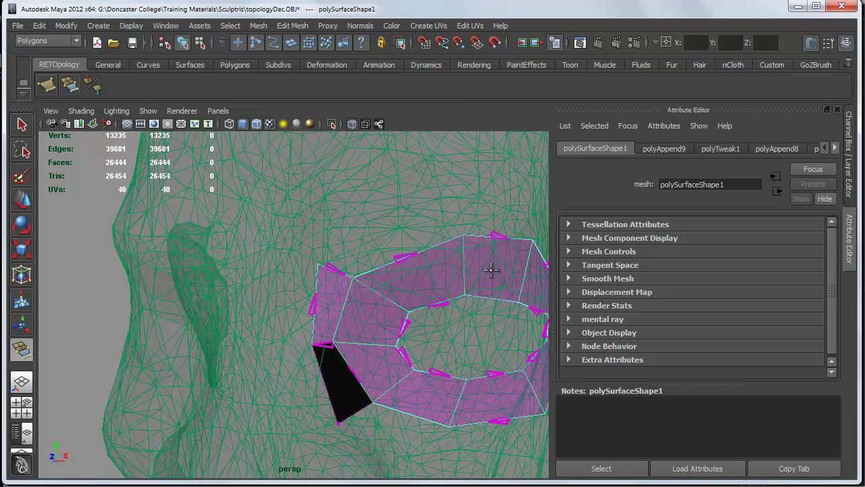
{"action": "key", "text": "Return"}
Step: Append a four-sided polygon from the lower nose-side polygon across to the face's centre line on the nose
{"action": "mouse_move", "coordinate": [490, 270]}
{"action": "left_mouse_down", "text": "alt"}
{"action": "mouse_move", "coordinate": [524, 269]}
{"action": "mouse_move", "coordinate": [490, 270]}
{"action": "left_mouse_up", "text": "alt"}
{"action": "key", "text": "y"}
{"action": "left_click", "coordinate": [275, 346]}
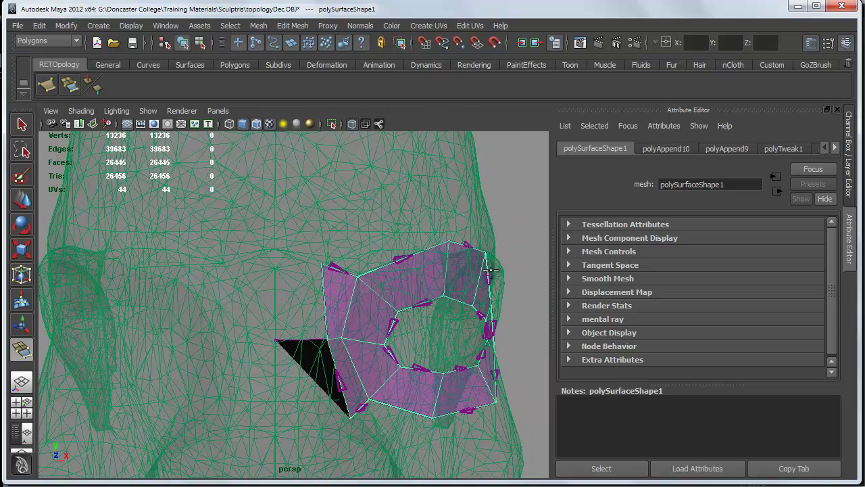
{"action": "left_click", "coordinate": [279, 426]}
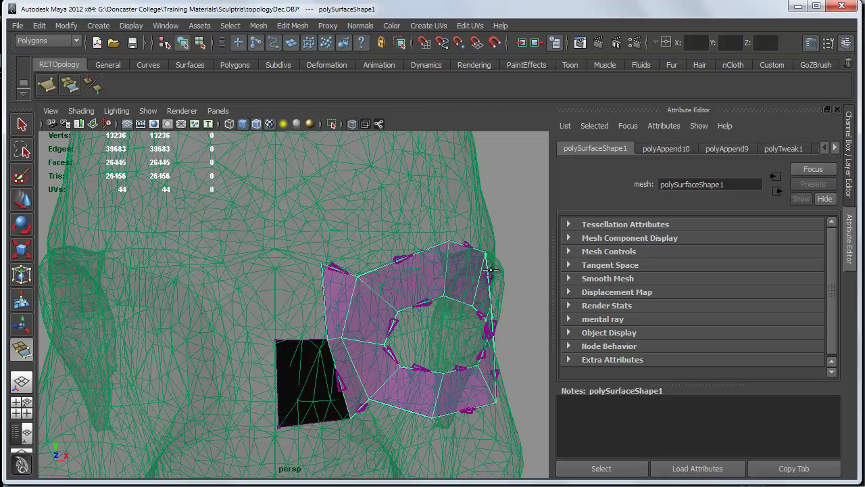
{"action": "key", "text": "Return"}
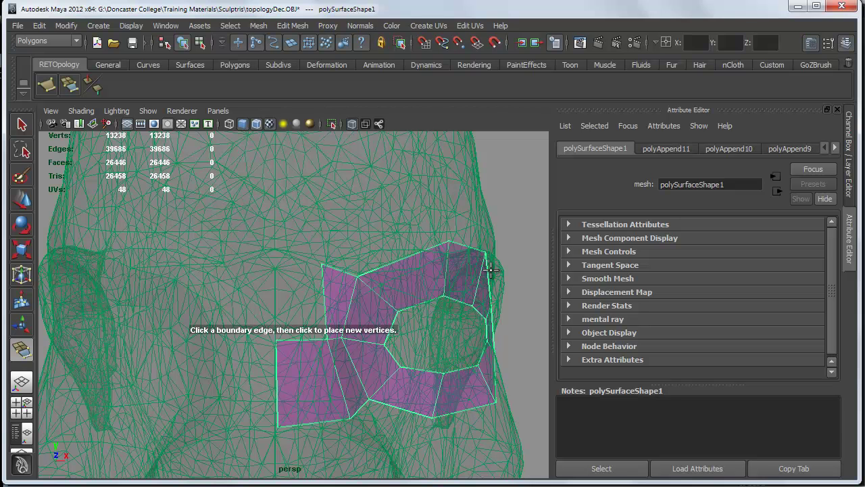
Step: Append a four-sided polygon above it on the nose bridge, joining the centre line to the upper nose-side polygon
{"action": "left_click", "coordinate": [491, 270]}
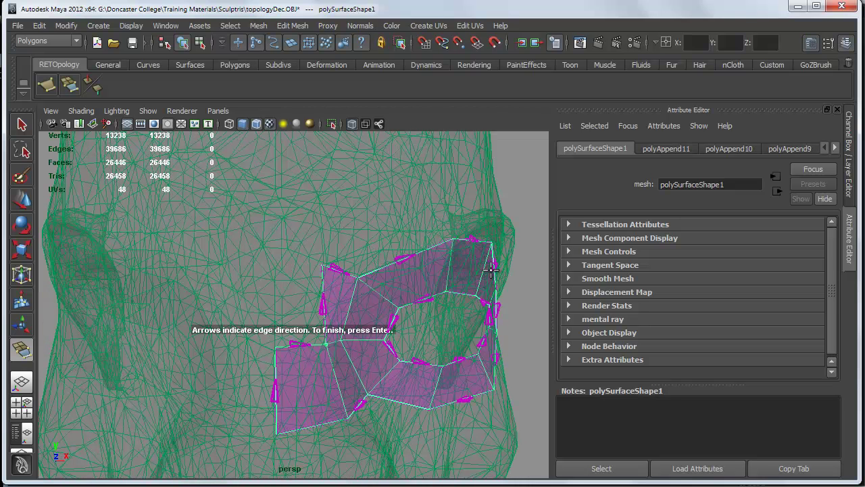
{"action": "left_click", "coordinate": [491, 270]}
{"action": "left_click_drag", "start_coordinate": [491, 270], "coordinate": [492, 270], "text": "alt"}
{"action": "left_click", "coordinate": [275, 267]}
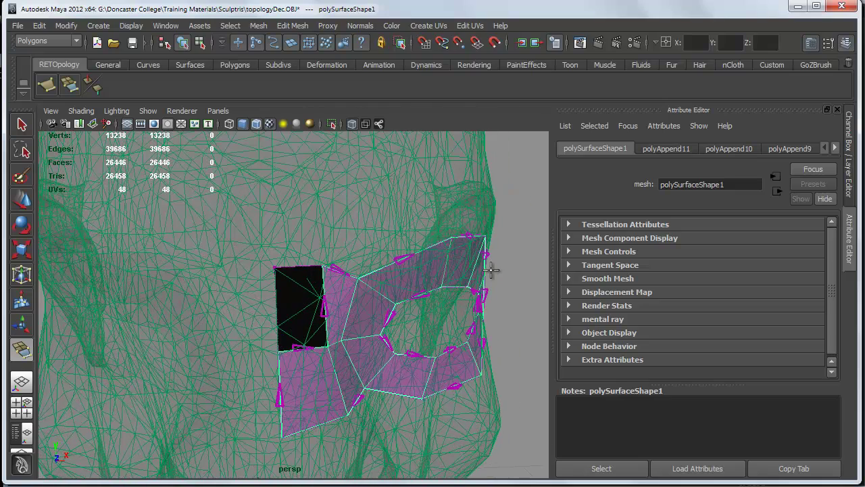
{"action": "key", "text": "Return"}
Step: Append a four-sided polygon beneath the eye loop's lower inner edge, extending down onto the cheek beside the nose
{"action": "left_click_drag", "start_coordinate": [491, 270], "coordinate": [491, 271], "text": "alt"}
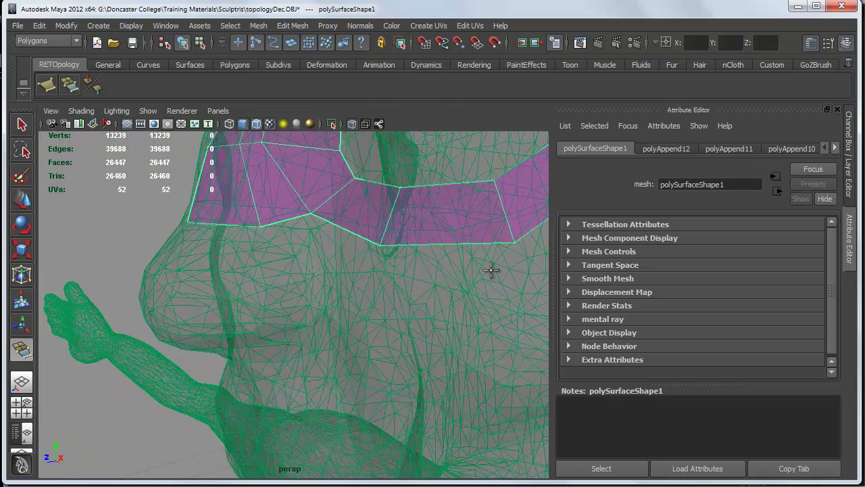
{"action": "left_click", "coordinate": [492, 270]}
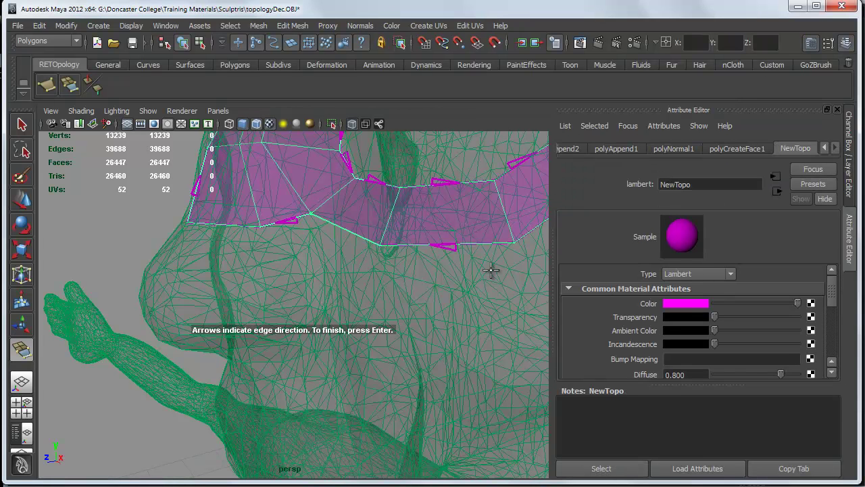
{"action": "left_click", "coordinate": [329, 261]}
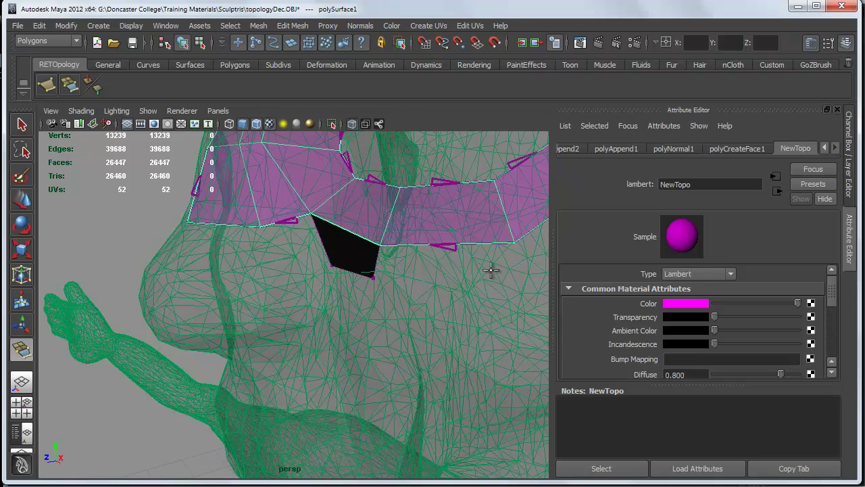
{"action": "left_click_drag", "start_coordinate": [490, 269], "coordinate": [491, 270], "text": "alt"}
{"action": "key", "text": "Return"}
Step: Append a four-sided polygon in the notch between the new cheek polygon and the nose-side polygon
{"action": "left_click", "coordinate": [291, 223]}
{"action": "left_click", "coordinate": [329, 241]}
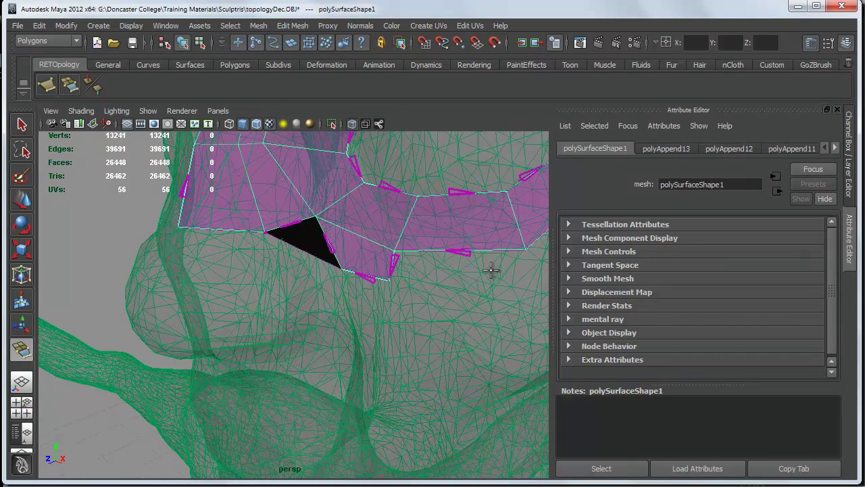
{"action": "left_click", "coordinate": [317, 280]}
{"action": "left_click_drag", "start_coordinate": [316, 281], "coordinate": [318, 283]}
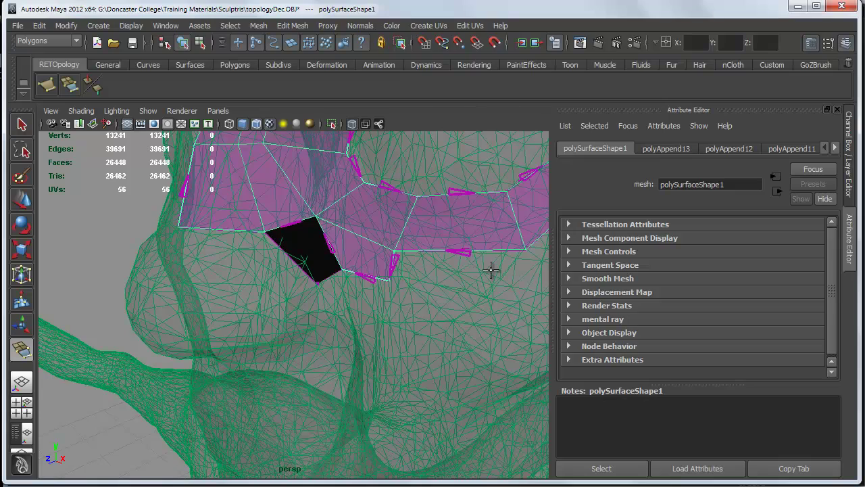
{"action": "key", "text": "Return"}
Step: Append a narrow four-sided polygon beneath the notch polygon, extending down the cheek beside the nostril
{"action": "key", "text": "g"}
{"action": "left_click_drag", "start_coordinate": [491, 270], "coordinate": [491, 269], "text": "alt"}
{"action": "left_click", "coordinate": [332, 262]}
{"action": "left_click", "coordinate": [329, 315]}
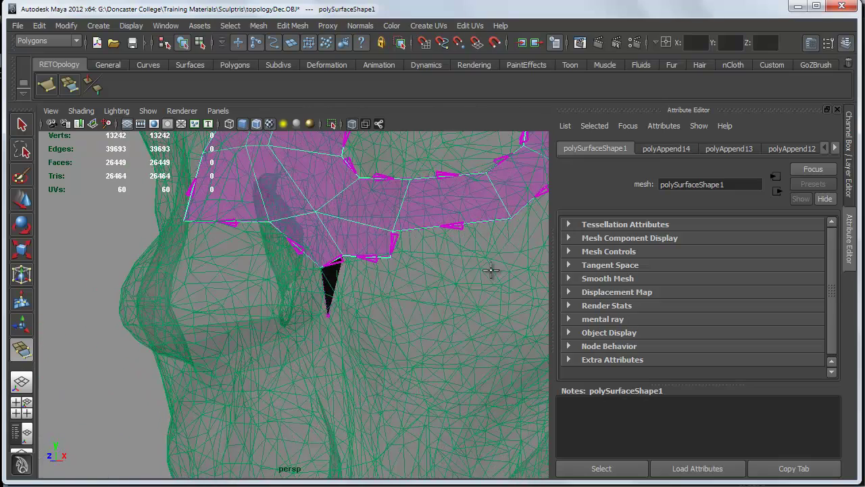
{"action": "mouse_move", "coordinate": [329, 315]}
{"action": "left_mouse_down"}
{"action": "mouse_move", "coordinate": [332, 336]}
{"action": "mouse_move", "coordinate": [328, 327]}
{"action": "left_mouse_up"}
{"action": "left_click", "coordinate": [359, 330]}
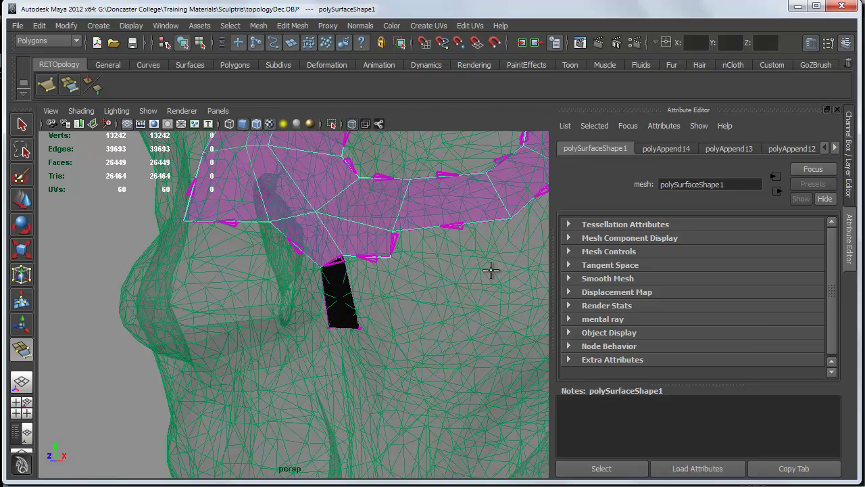
{"action": "key", "text": "Return"}
Step: Append a four-sided polygon under the eye loop's lower edge, continuing the upper cheek row outward from the inner cheek polygon
{"action": "mouse_move", "coordinate": [491, 270]}
{"action": "left_mouse_down", "text": "alt"}
{"action": "mouse_move", "coordinate": [492, 223]}
{"action": "mouse_move", "coordinate": [490, 273]}
{"action": "left_mouse_up", "text": "alt"}
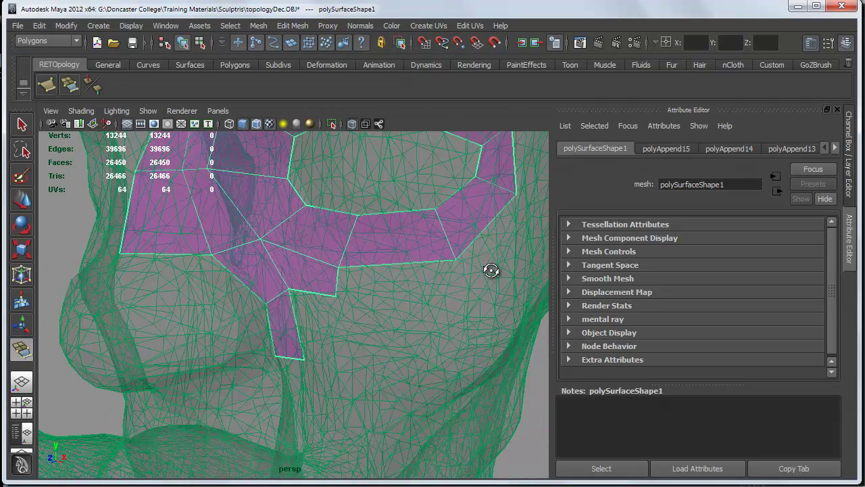
{"action": "left_click", "coordinate": [396, 264]}
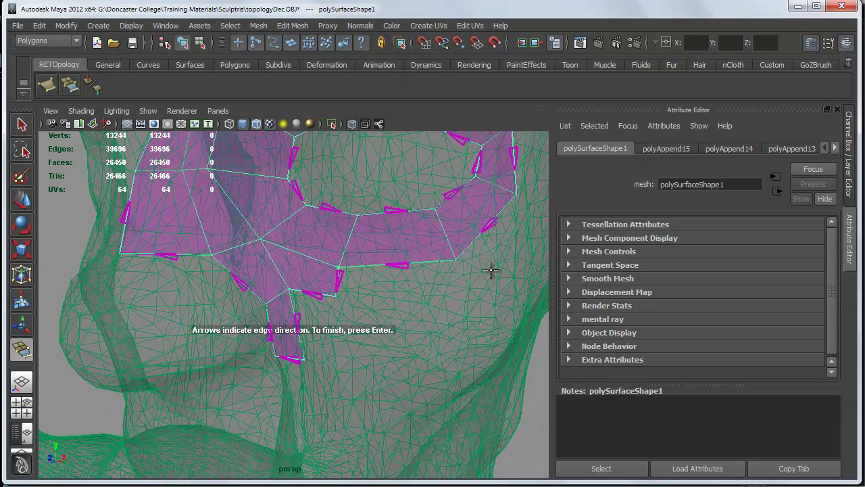
{"action": "left_click", "coordinate": [338, 281]}
{"action": "left_click", "coordinate": [454, 312]}
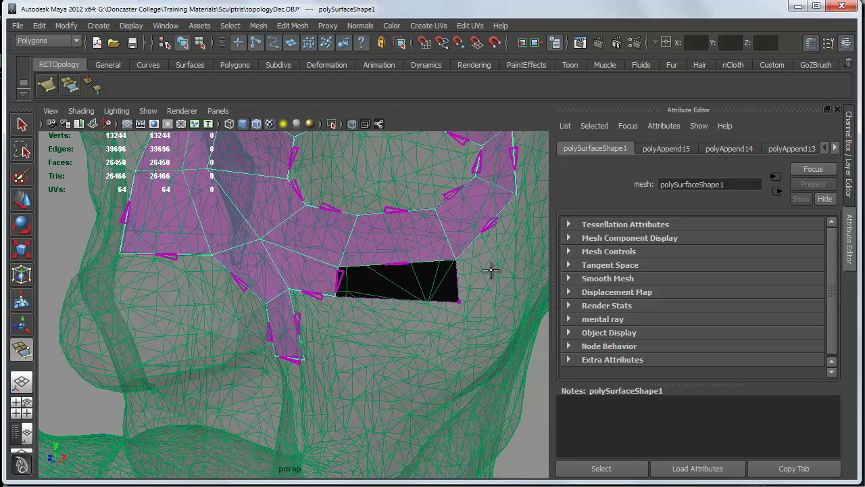
{"action": "key", "text": "Return"}
Step: Append a four-sided polygon in the corner between the narrow nostril-side strip and the inner upper cheek polygon
{"action": "left_click_drag", "start_coordinate": [491, 270], "coordinate": [491, 270], "text": "alt"}
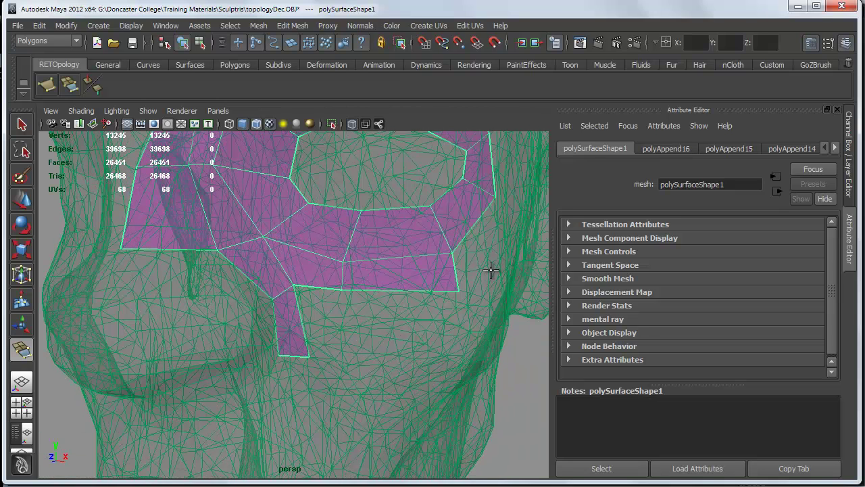
{"action": "key", "text": "g"}
{"action": "left_click", "coordinate": [301, 320]}
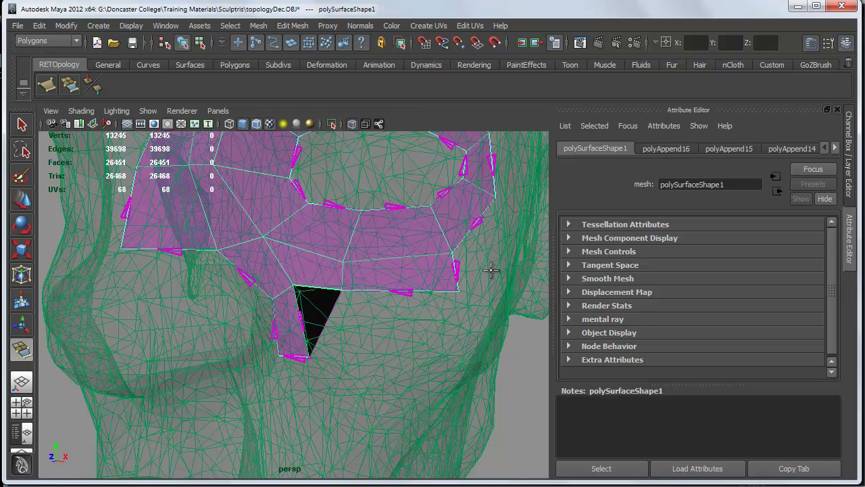
{"action": "left_click_drag", "start_coordinate": [343, 361], "coordinate": [350, 357]}
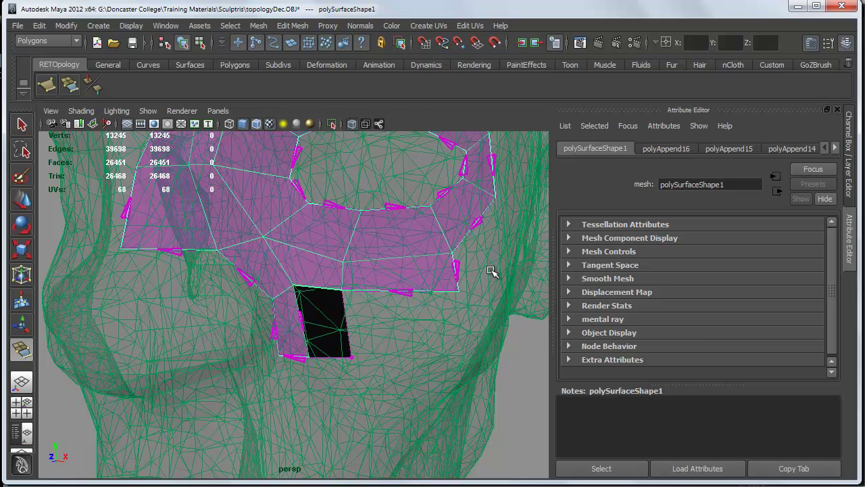
{"action": "key", "text": "Return"}
Step: Append a four-sided polygon beneath the outer upper cheek polygon, completing the second cheek row below the eye
{"action": "left_click_drag", "start_coordinate": [490, 270], "coordinate": [491, 272], "text": "alt"}
{"action": "key", "text": "g"}
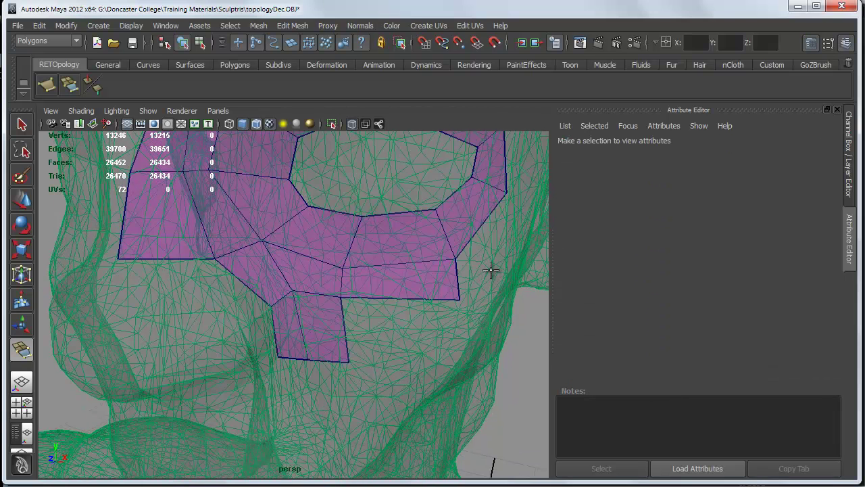
{"action": "key", "text": "Return"}
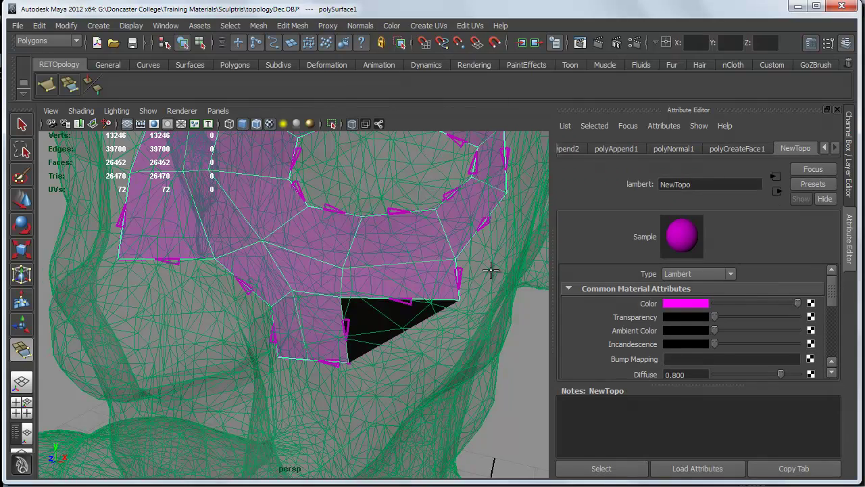
{"action": "mouse_move", "coordinate": [490, 270]}
{"action": "left_mouse_down", "text": "alt"}
{"action": "mouse_move", "coordinate": [473, 254]}
{"action": "mouse_move", "coordinate": [492, 270]}
{"action": "left_mouse_up", "text": "alt"}
{"action": "left_click", "coordinate": [452, 358]}
{"action": "key", "text": "Return"}
{"action": "scroll", "coordinate": [491, 270], "scroll_direction": "down", "scroll_amount": 5}
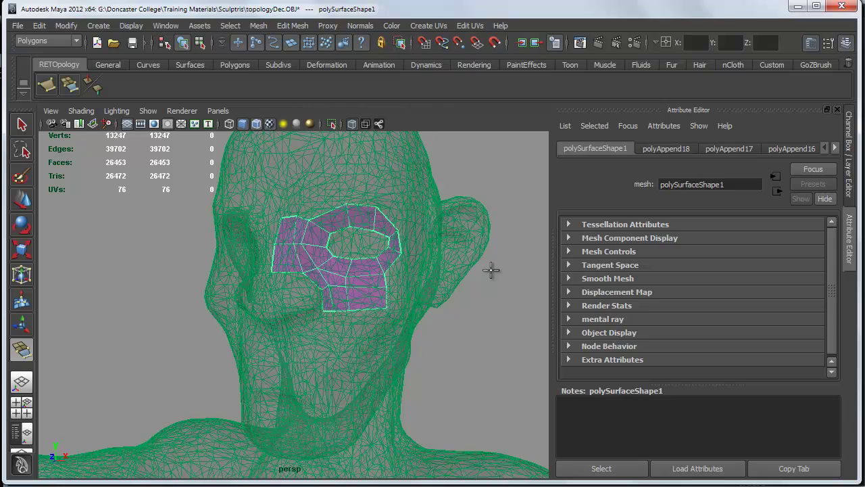
Step: Append a four-sided polygon above the eye loop's inner upper edge, extending up onto the brow
{"action": "left_click_drag", "start_coordinate": [492, 271], "coordinate": [491, 270], "text": "alt"}
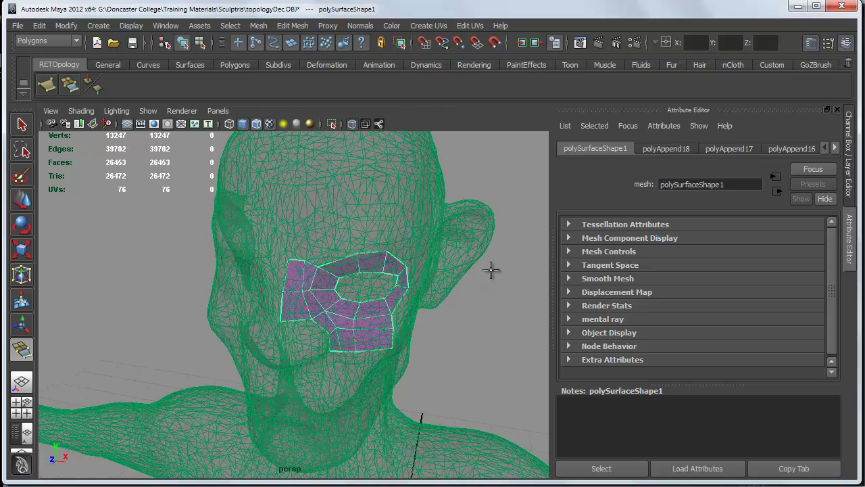
{"action": "scroll", "coordinate": [492, 270], "scroll_direction": "up", "scroll_amount": 3}
{"action": "scroll", "coordinate": [491, 270], "scroll_direction": "up", "scroll_amount": 3}
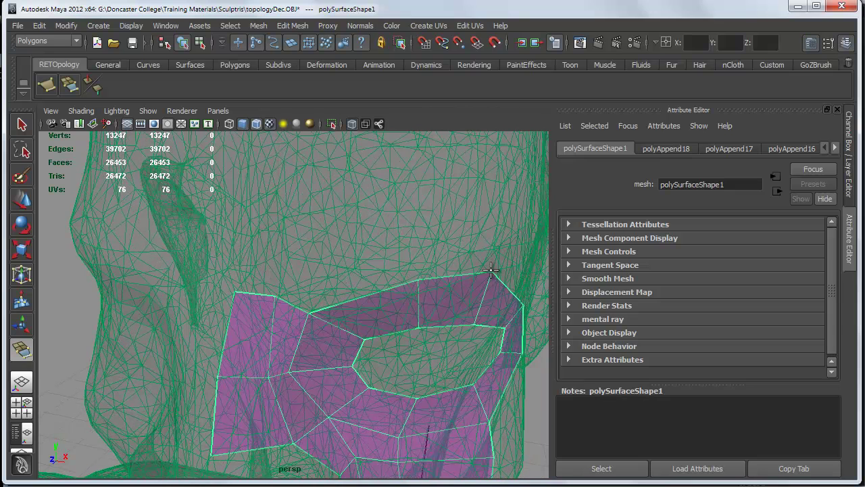
{"action": "left_click", "coordinate": [491, 270]}
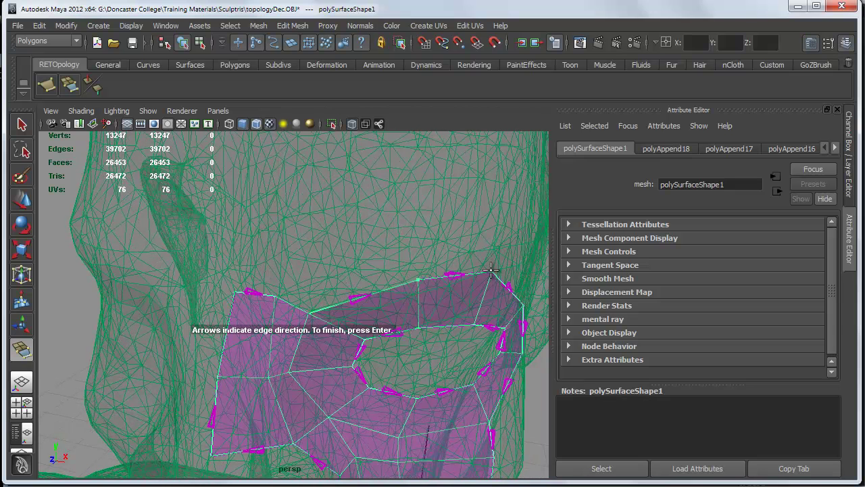
{"action": "left_click", "coordinate": [413, 247]}
{"action": "left_click_drag", "start_coordinate": [309, 287], "coordinate": [310, 274]}
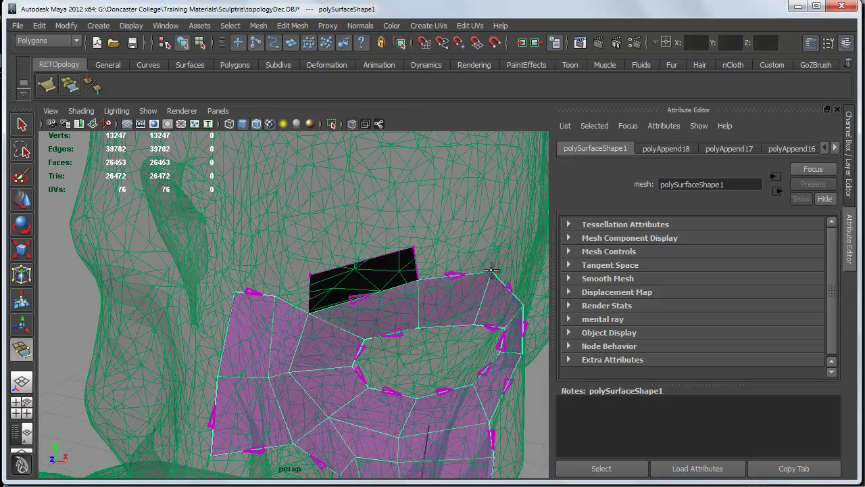
{"action": "key", "text": "Return"}
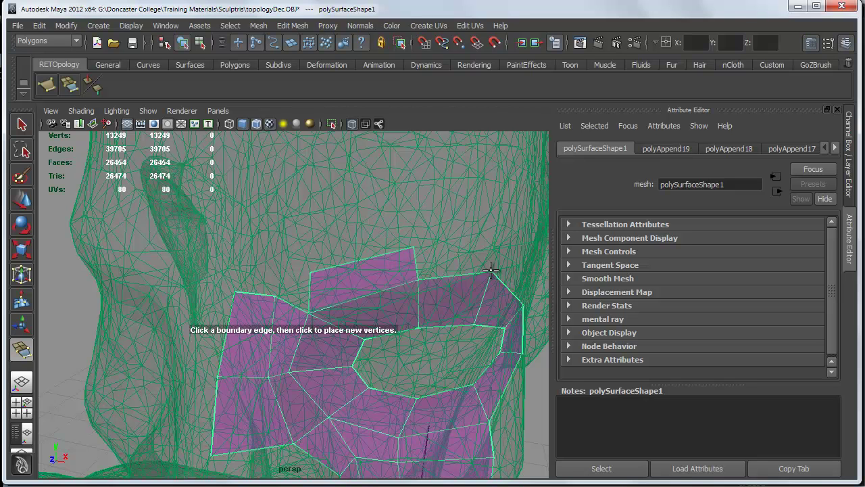
Step: Append a four-sided polygon from the brow polygon's inner edge across the top of the adjacent nose-bridge polygon
{"action": "left_click", "coordinate": [308, 292]}
{"action": "left_click_drag", "start_coordinate": [277, 272], "coordinate": [278, 273]}
{"action": "key", "text": "Return"}
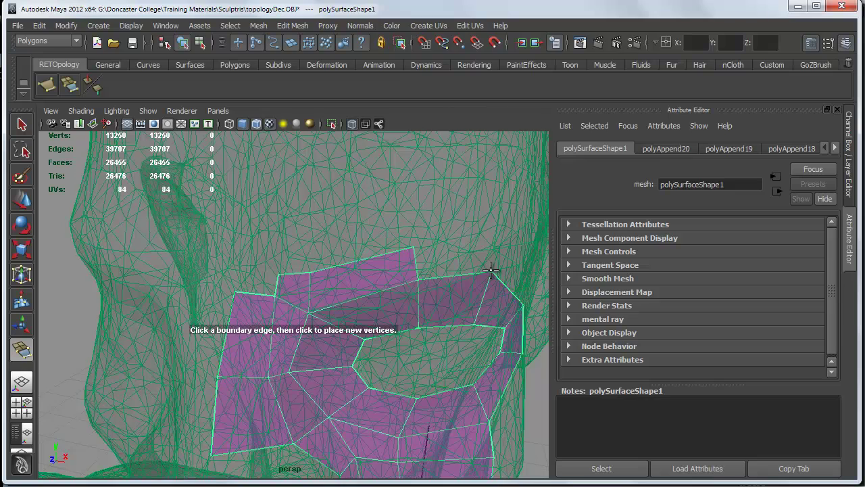
Step: Append a four-sided polygon above the innermost nose-bridge polygon, carrying the brow row to the face's centre line
{"action": "left_click_drag", "start_coordinate": [491, 270], "coordinate": [490, 270], "text": "alt"}
{"action": "left_click", "coordinate": [336, 278]}
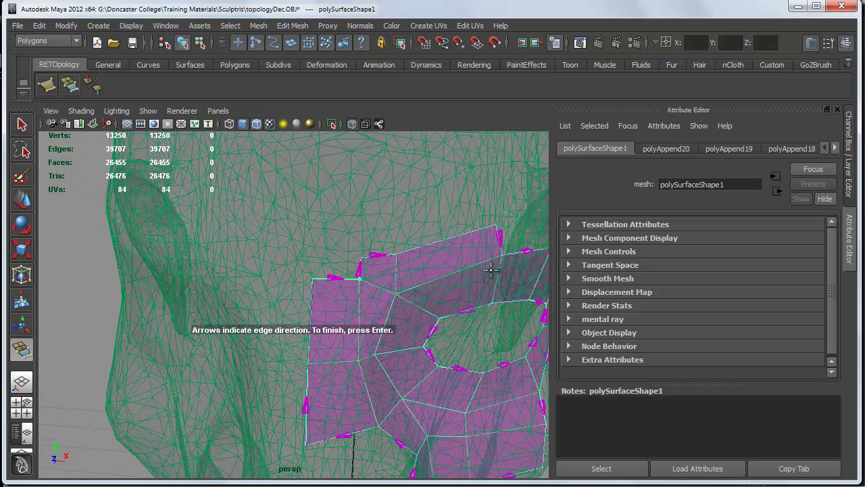
{"action": "left_click", "coordinate": [360, 268]}
{"action": "left_click_drag", "start_coordinate": [315, 263], "coordinate": [313, 256]}
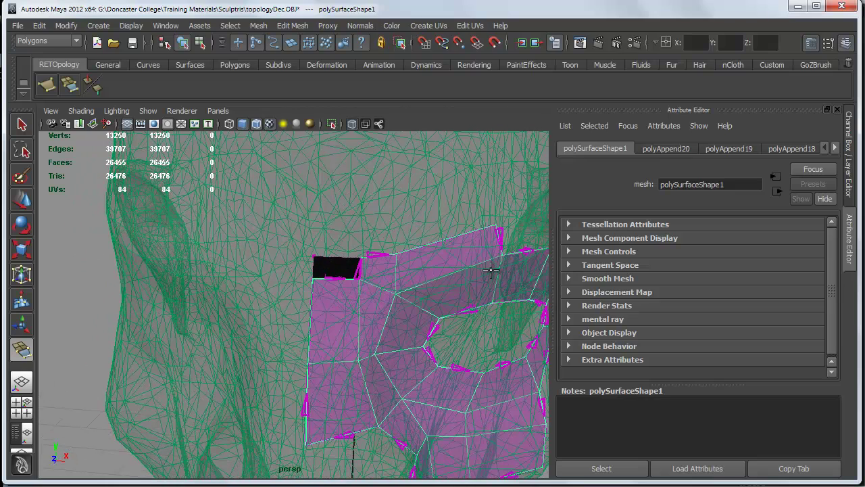
{"action": "key", "text": "Return"}
Step: Append a four-sided polygon above the eye loop's upper middle edge, continuing the brow row outward
{"action": "middle_click_drag", "start_coordinate": [490, 270], "coordinate": [248, 273], "text": "alt"}
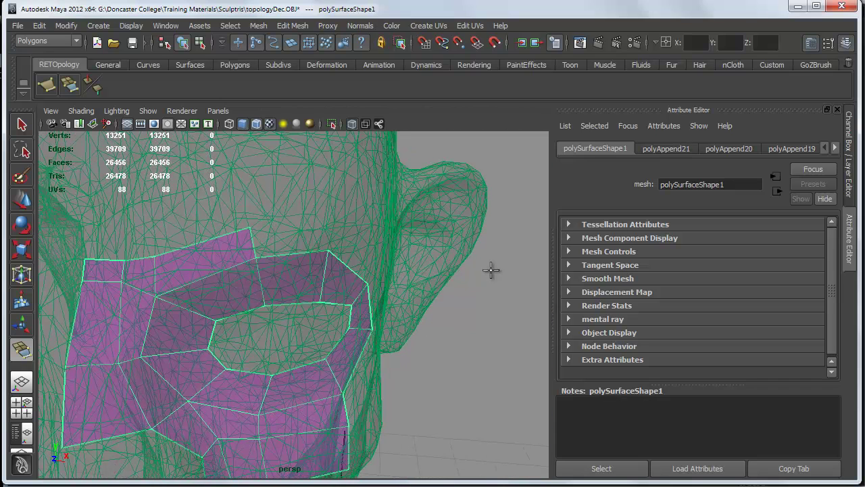
{"action": "left_click", "coordinate": [253, 244]}
{"action": "left_click", "coordinate": [292, 253]}
{"action": "left_click_drag", "start_coordinate": [292, 253], "coordinate": [220, 262], "text": "alt"}
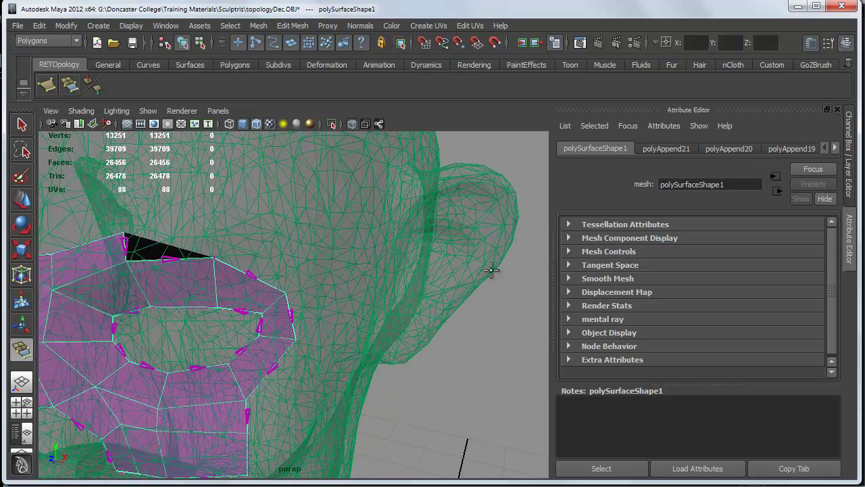
{"action": "left_click", "coordinate": [215, 225]}
{"action": "key", "text": "Return"}
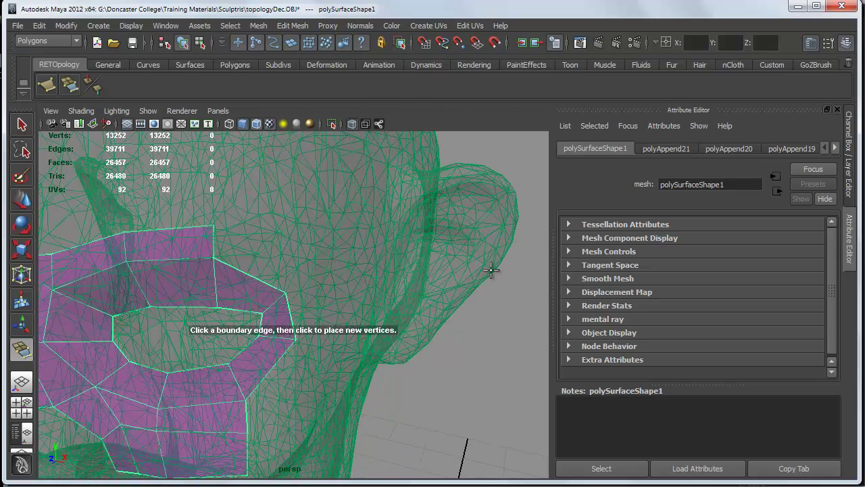
Step: Append a four-sided polygon above the eye loop's upper outer edge, joining it to the end of the brow row
{"action": "mouse_move", "coordinate": [491, 270]}
{"action": "left_mouse_down", "text": "alt"}
{"action": "mouse_move", "coordinate": [527, 271]}
{"action": "mouse_move", "coordinate": [473, 264]}
{"action": "left_mouse_up", "text": "alt"}
{"action": "left_click", "coordinate": [281, 276]}
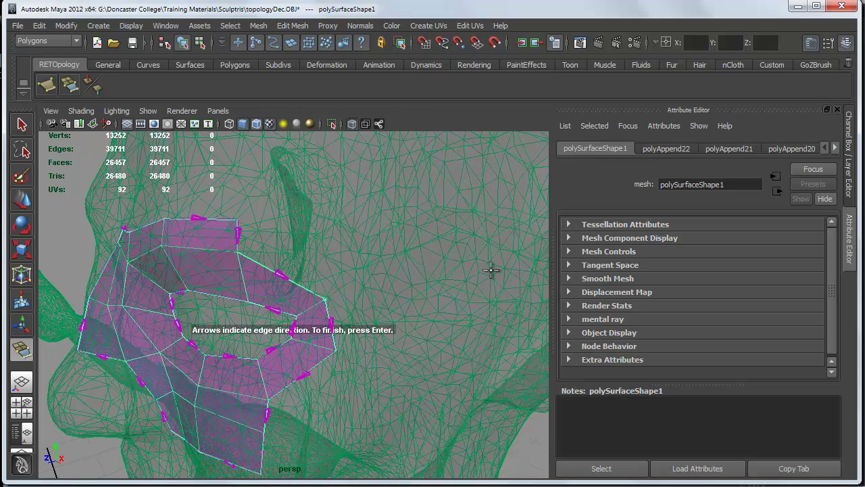
{"action": "left_click_drag", "start_coordinate": [281, 276], "coordinate": [282, 298], "text": "alt"}
{"action": "left_click_drag", "start_coordinate": [490, 270], "coordinate": [491, 246], "text": "alt"}
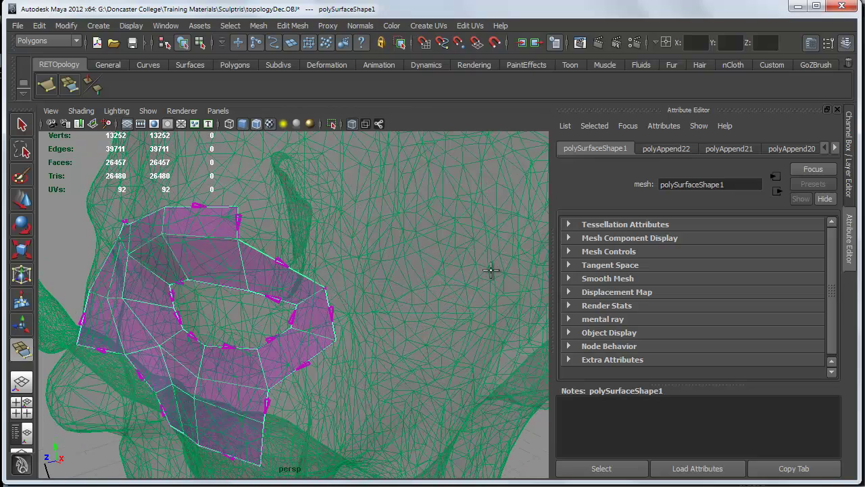
{"action": "left_click_drag", "start_coordinate": [340, 240], "coordinate": [337, 234]}
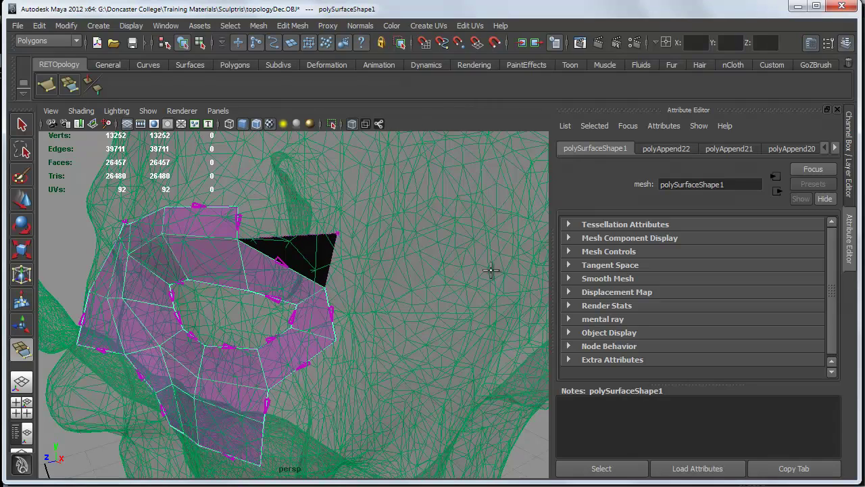
{"action": "left_click", "coordinate": [238, 222]}
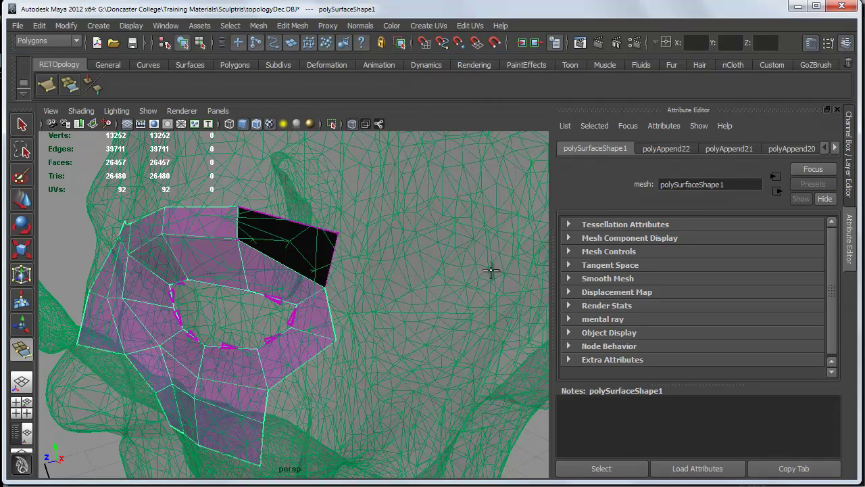
{"action": "key", "text": "Return"}
Step: Append a four-sided polygon from the eye loop's outer corner edge, extending back onto the temple
{"action": "left_click_drag", "start_coordinate": [491, 269], "coordinate": [472, 270], "text": "alt"}
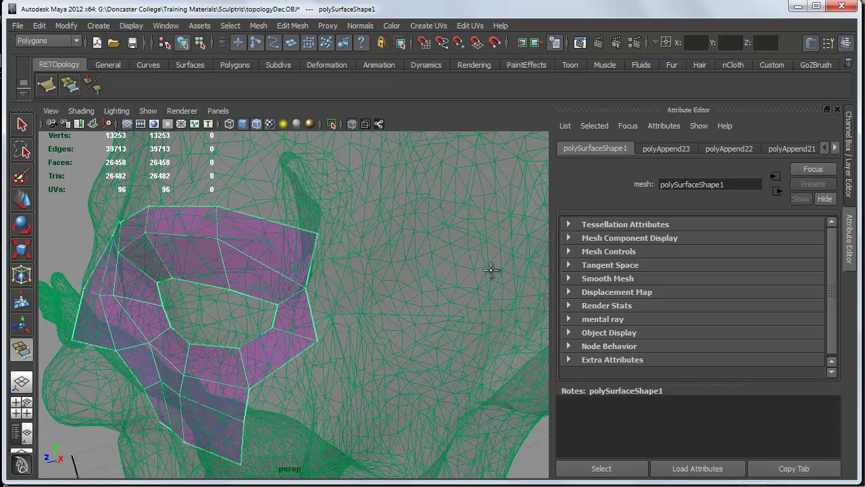
{"action": "left_click", "coordinate": [311, 315]}
{"action": "left_click", "coordinate": [381, 334]}
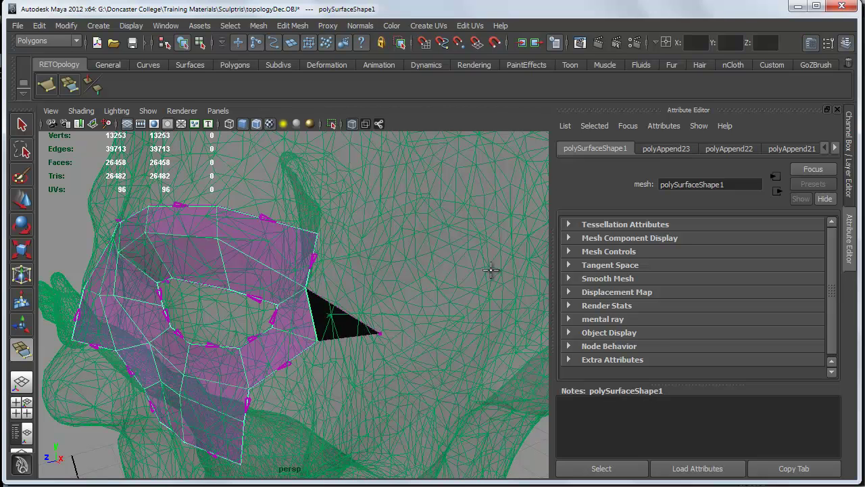
{"action": "left_click_drag", "start_coordinate": [371, 295], "coordinate": [371, 282]}
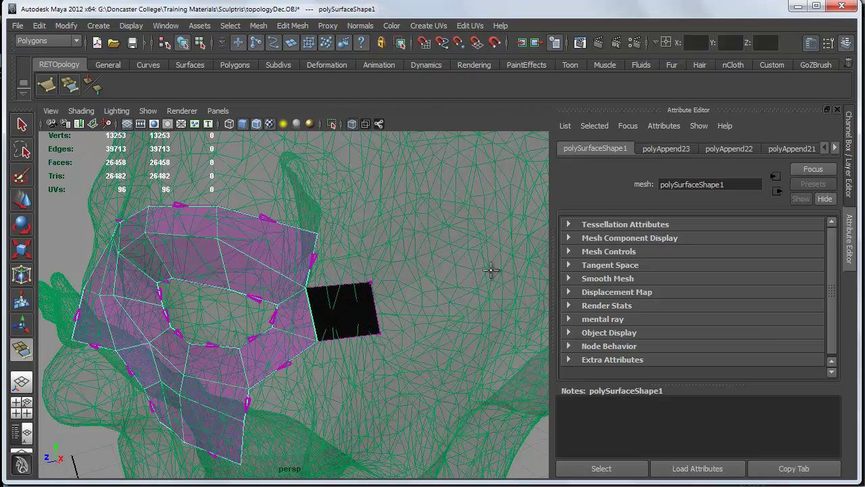
{"action": "key", "text": "Return"}
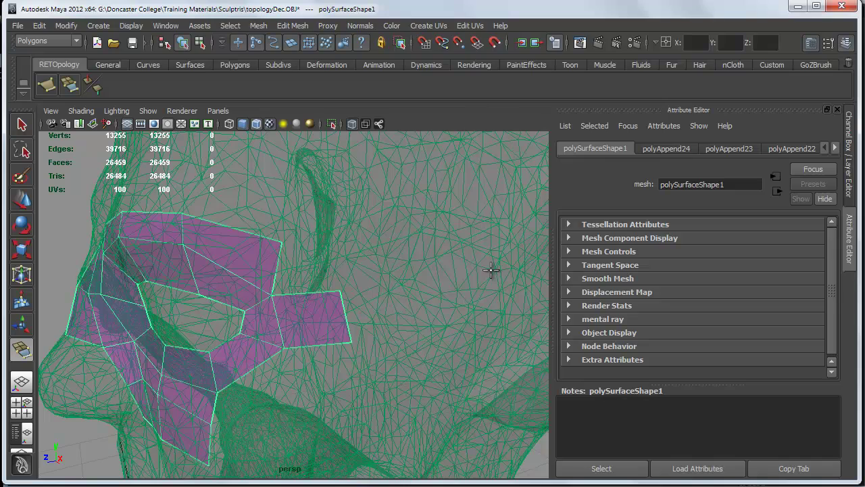
Step: Append a four-sided polygon in the corner between the temple polygon and the outer end of the brow row
{"action": "left_click", "coordinate": [306, 294]}
{"action": "left_click", "coordinate": [277, 268]}
{"action": "left_click", "coordinate": [307, 293]}
{"action": "left_click", "coordinate": [328, 238]}
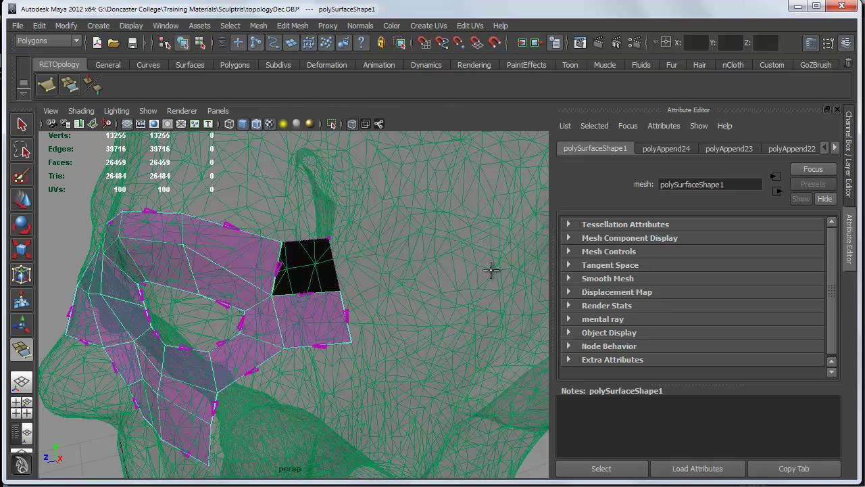
{"action": "key", "text": "Return"}
Step: Append a four-sided polygon to the temple polygon's lower edge, extending down the side of the face
{"action": "left_click_drag", "start_coordinate": [491, 270], "coordinate": [492, 270], "text": "alt"}
{"action": "middle_click_drag", "start_coordinate": [492, 271], "coordinate": [492, 271], "text": "alt"}
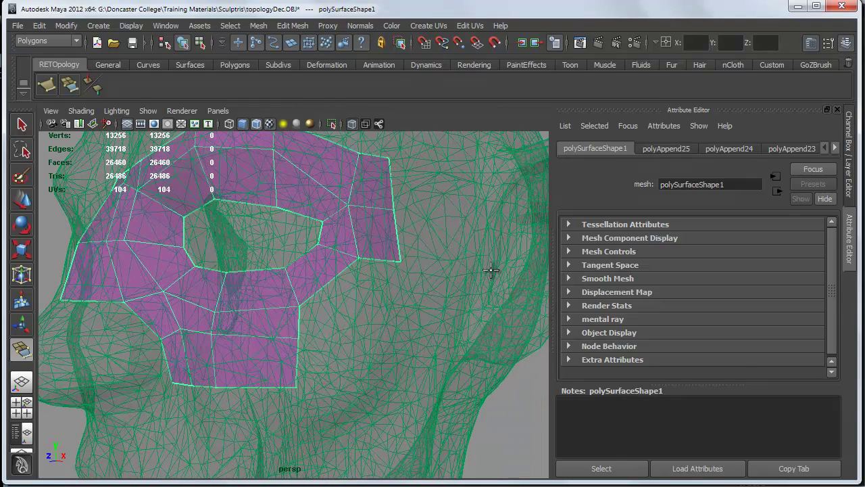
{"action": "key", "text": "y"}
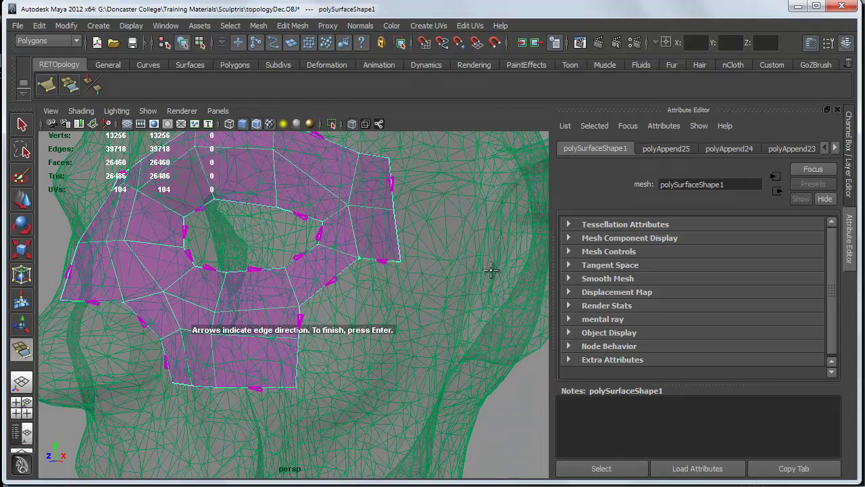
{"action": "left_click", "coordinate": [381, 260]}
{"action": "left_click", "coordinate": [372, 320]}
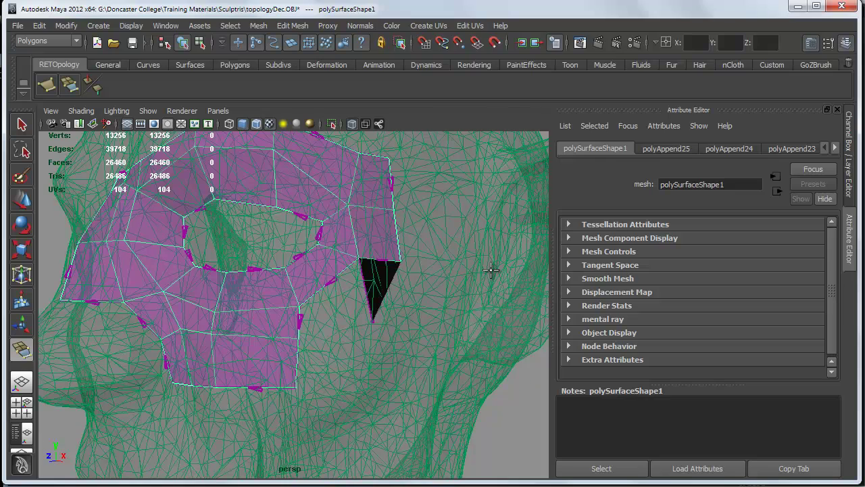
{"action": "left_click_drag", "start_coordinate": [491, 271], "coordinate": [491, 270], "text": "alt"}
{"action": "left_click", "coordinate": [357, 321]}
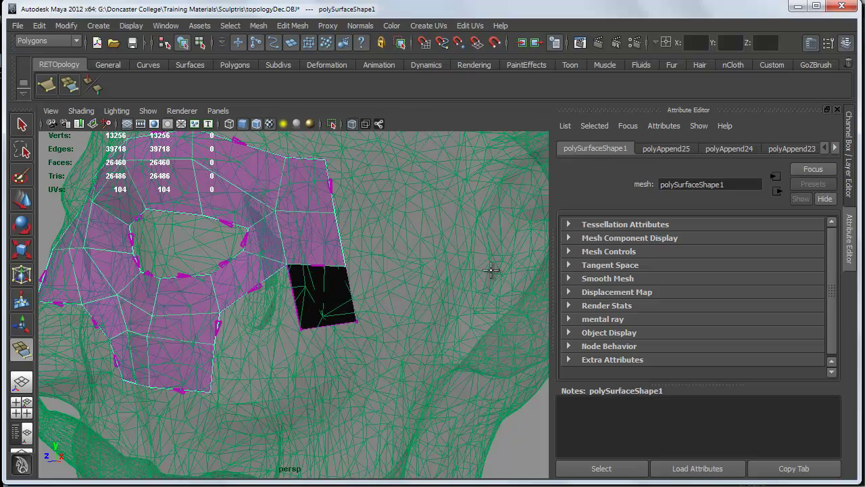
{"action": "key", "text": "Return"}
Step: Fill the gap between the eye loop's lower outer side and the new side-of-face polygon with a four-sided polygon
{"action": "left_click_drag", "start_coordinate": [491, 271], "coordinate": [491, 270], "text": "alt"}
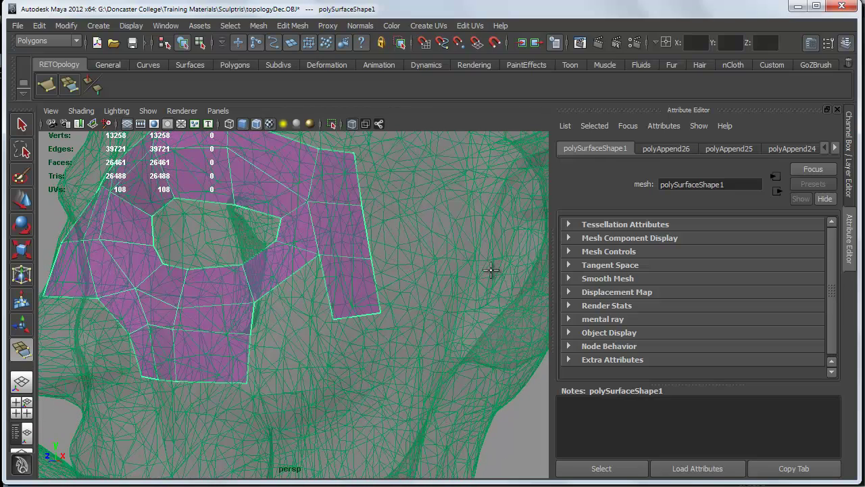
{"action": "left_click", "coordinate": [253, 318]}
{"action": "left_click", "coordinate": [326, 287]}
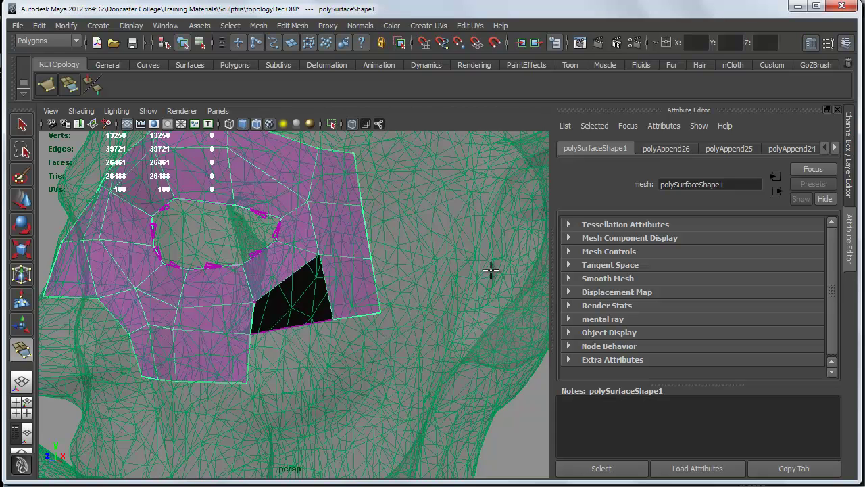
{"action": "key", "text": "Return"}
Step: Append a four-sided polygon to the outer end of the lower cheek row, beneath the polygon that filled the gap
{"action": "left_click_drag", "start_coordinate": [491, 270], "coordinate": [491, 271], "text": "alt"}
{"action": "left_click", "coordinate": [491, 270]}
{"action": "left_click", "coordinate": [274, 350]}
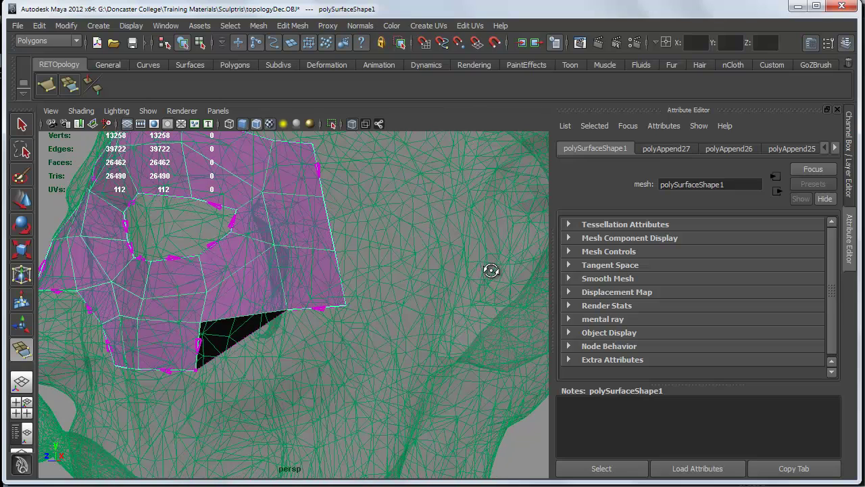
{"action": "left_click", "coordinate": [289, 363]}
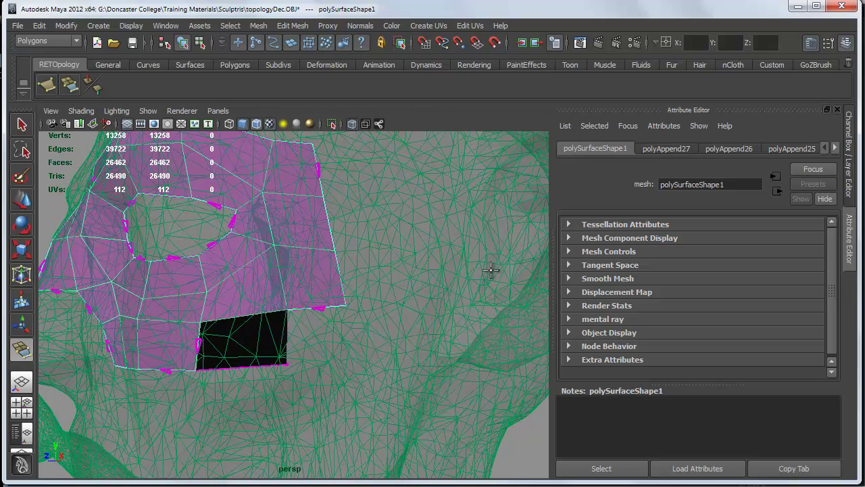
{"action": "key", "text": "Return"}
Step: Append a four-sided polygon in the outer lower corner between the cheek row's end and the side-of-face polygon
{"action": "left_click", "coordinate": [492, 270]}
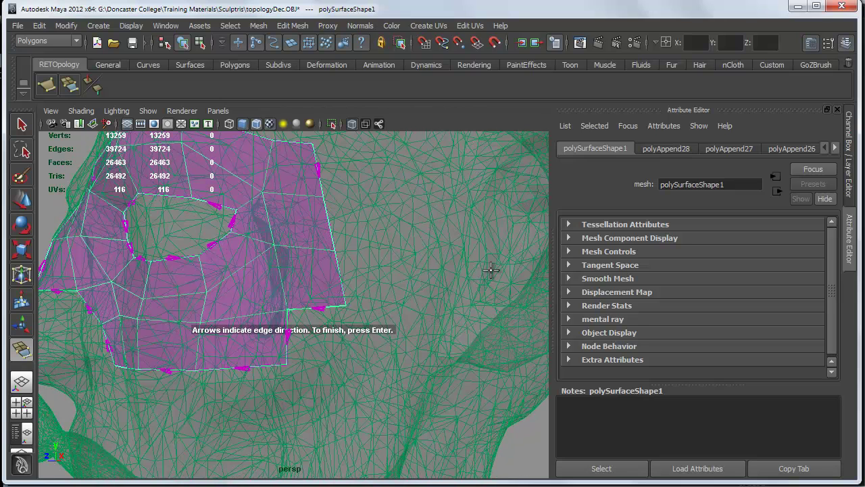
{"action": "left_click", "coordinate": [290, 346]}
{"action": "key", "text": "BackSpace"}
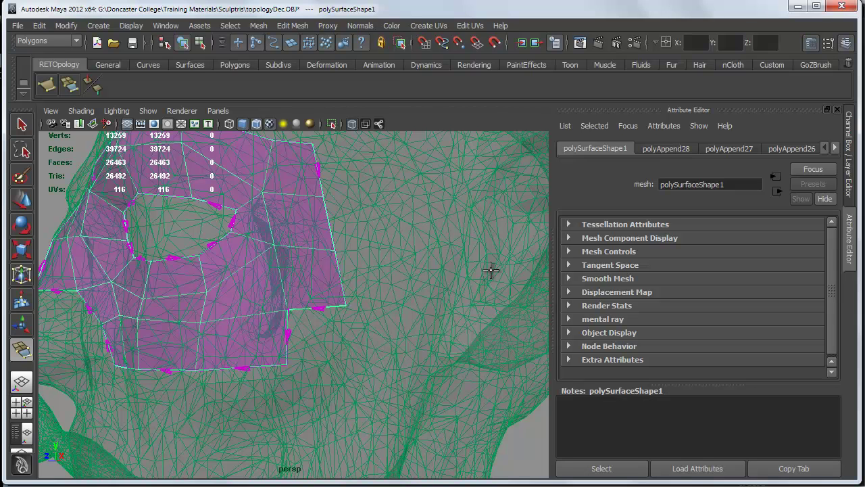
{"action": "left_click", "coordinate": [288, 336]}
{"action": "left_click", "coordinate": [343, 365]}
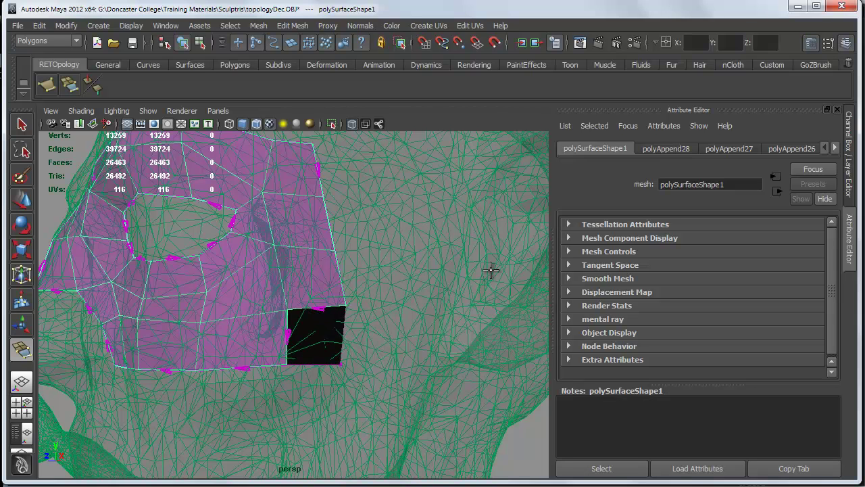
{"action": "key", "text": "Return"}
Step: Hide the REF display layer so only the new topology shows, and select the new mesh
{"action": "scroll", "coordinate": [491, 271], "scroll_direction": "down", "scroll_amount": 5}
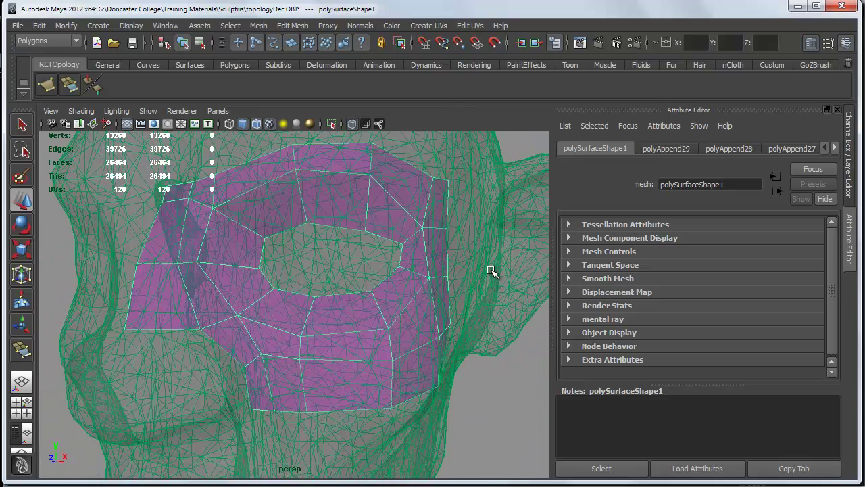
{"action": "left_click_drag", "start_coordinate": [491, 270], "coordinate": [490, 270], "text": "alt"}
{"action": "left_click", "coordinate": [491, 270]}
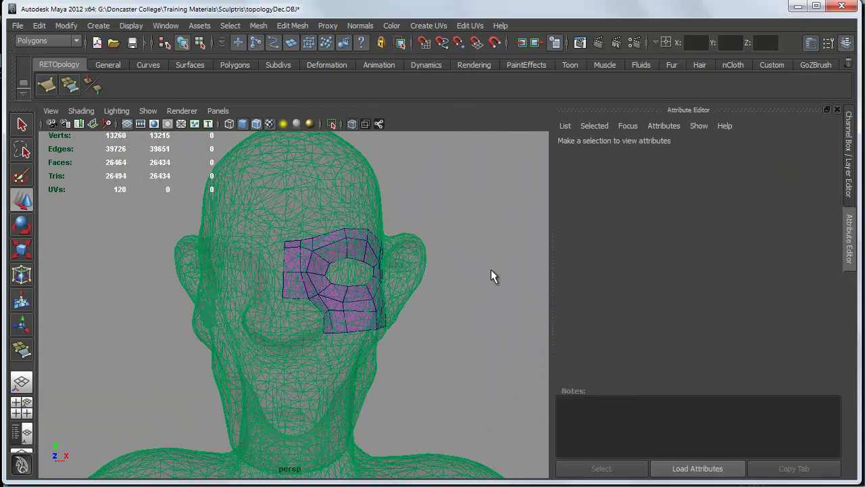
{"action": "key", "text": "ctrl+a"}
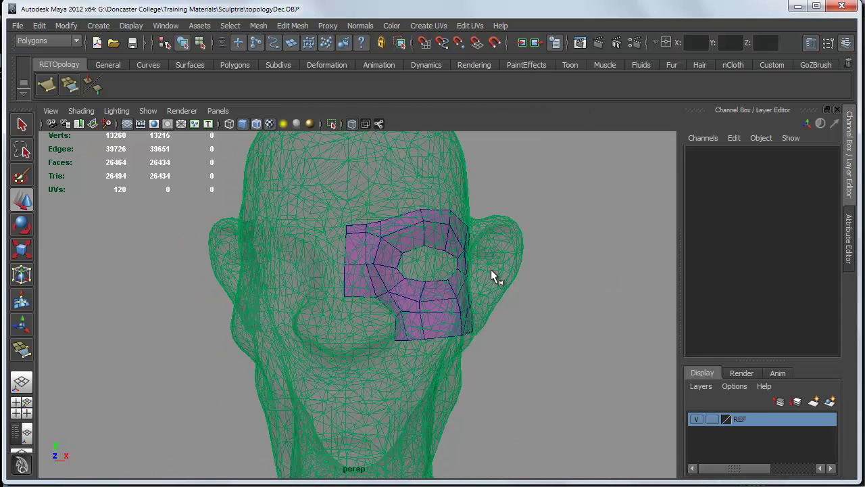
{"action": "left_click", "coordinate": [696, 419]}
{"action": "left_click_drag", "start_coordinate": [492, 270], "coordinate": [492, 271], "text": "alt"}
{"action": "left_click", "coordinate": [491, 270]}
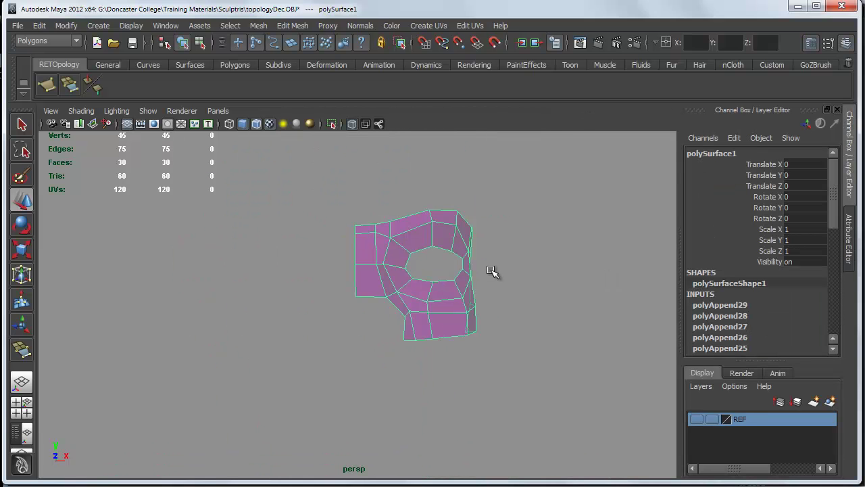
Step: Frame the new mesh in the front view and make sure the Move Tool's Retain component spacing is off
{"action": "key", "text": "space"}
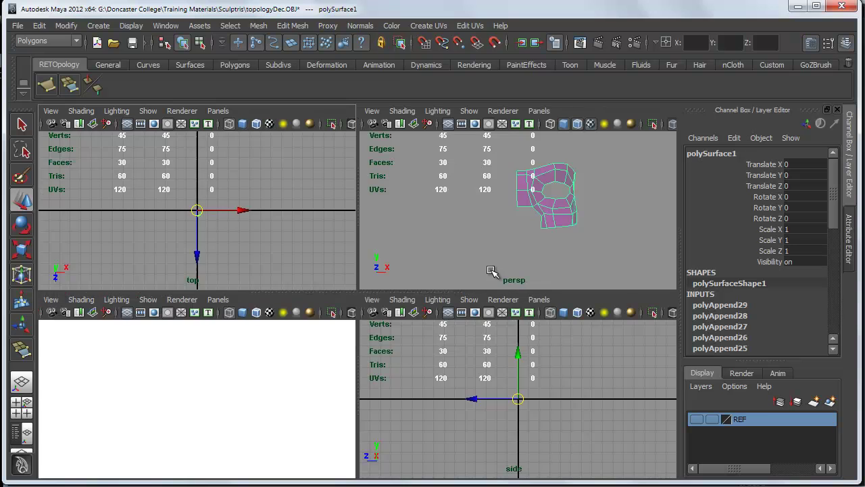
{"action": "key", "text": "space"}
{"action": "key", "text": "f"}
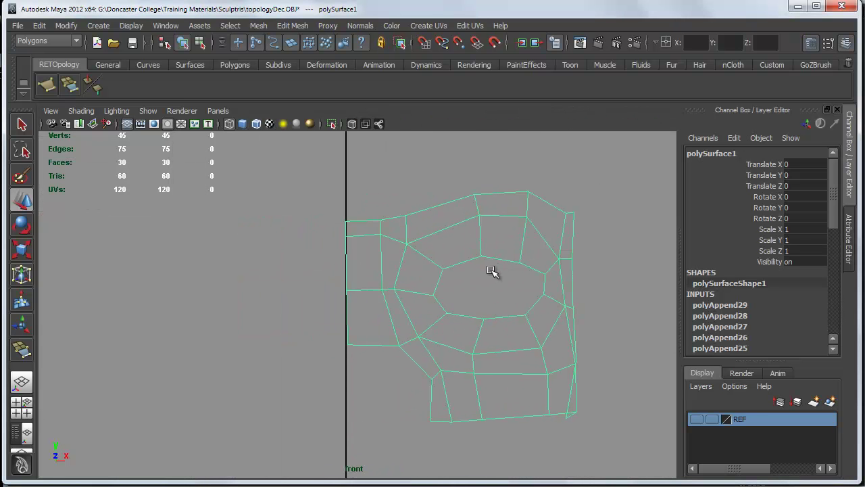
{"action": "key", "text": "ctrl+shift+t"}
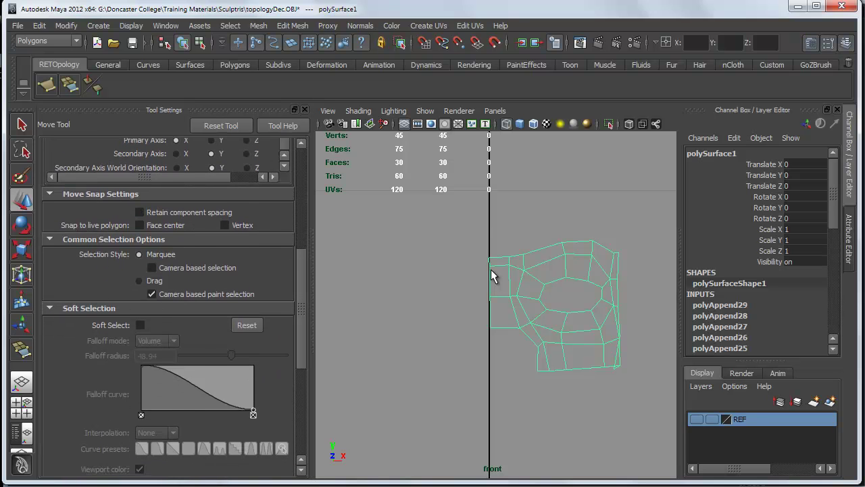
{"action": "left_click", "coordinate": [828, 43]}
{"action": "middle_click_drag", "start_coordinate": [491, 247], "coordinate": [491, 271], "text": "alt"}
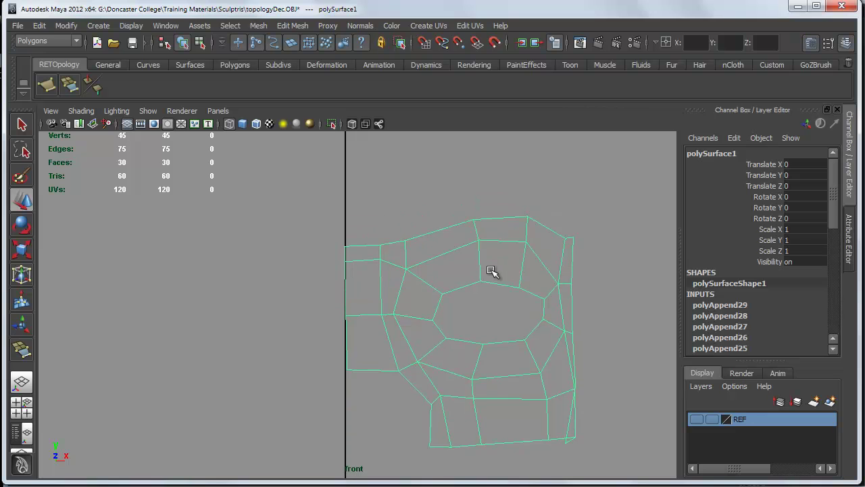
Step: Snap the inner border vertices to the grid's centre line along X, and return to object selection
{"action": "right_click_drag", "start_coordinate": [492, 271], "coordinate": [330, 257]}
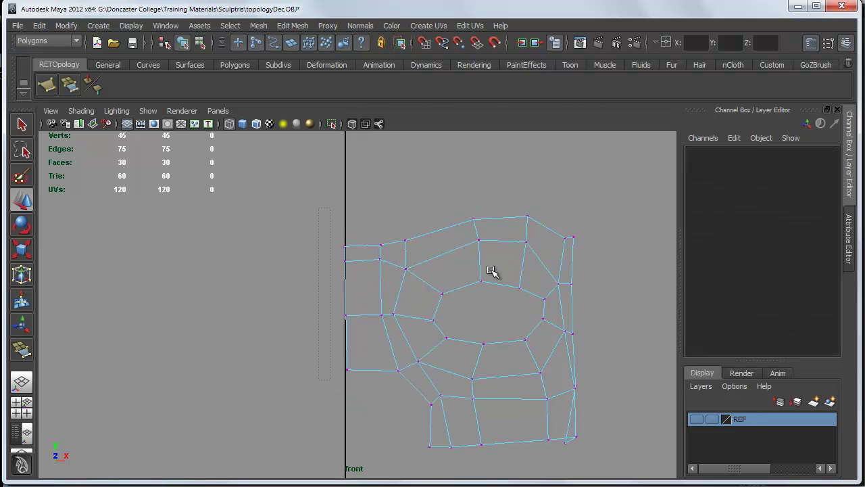
{"action": "left_click_drag", "start_coordinate": [319, 209], "coordinate": [359, 407]}
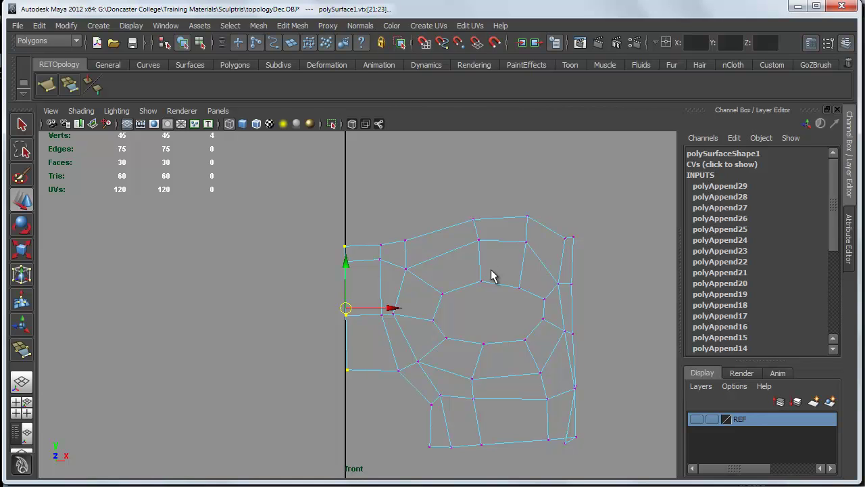
{"action": "key", "text": "x"}
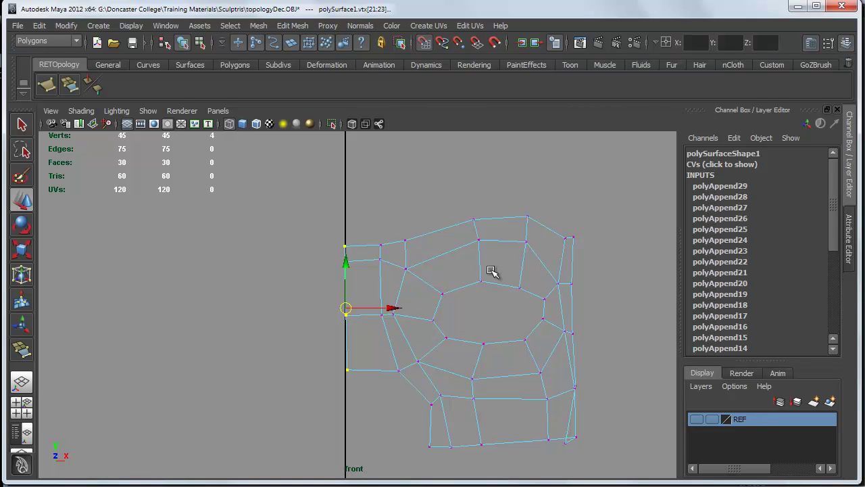
{"action": "middle_click_drag", "start_coordinate": [491, 270], "coordinate": [492, 271], "text": "shift"}
{"action": "key", "text": "x"}
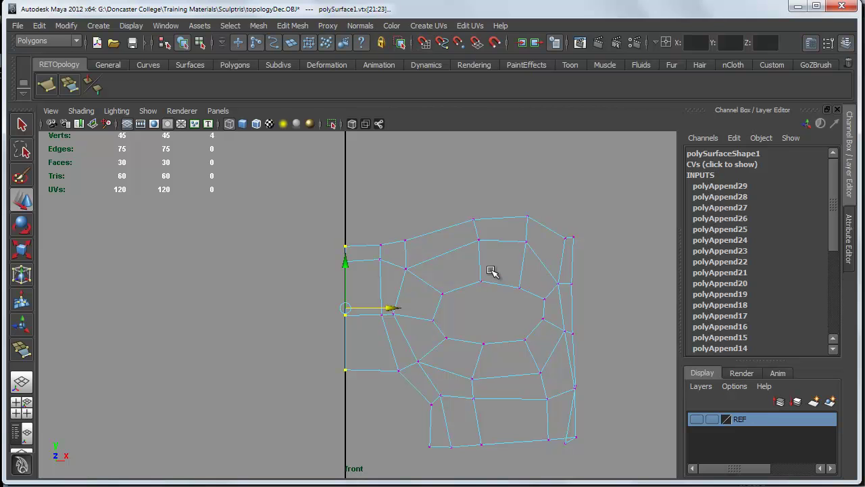
{"action": "mouse_move", "coordinate": [492, 271]}
{"action": "right_mouse_down"}
{"action": "mouse_move", "coordinate": [492, 264]}
{"action": "mouse_move", "coordinate": [492, 271]}
{"action": "right_mouse_up"}
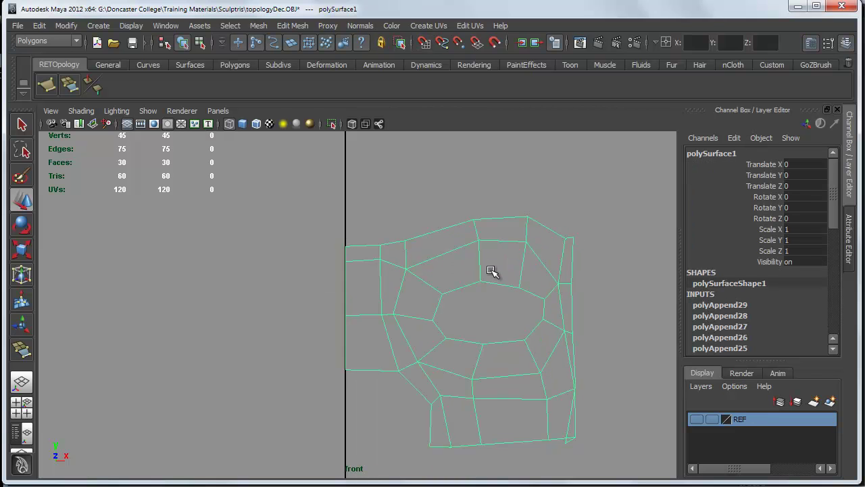
Step: Try mirroring the half mesh in -X with border merging, inspect the polyMirror1 settings, and undo the mirror
{"action": "right_click", "coordinate": [492, 271], "text": "shift"}
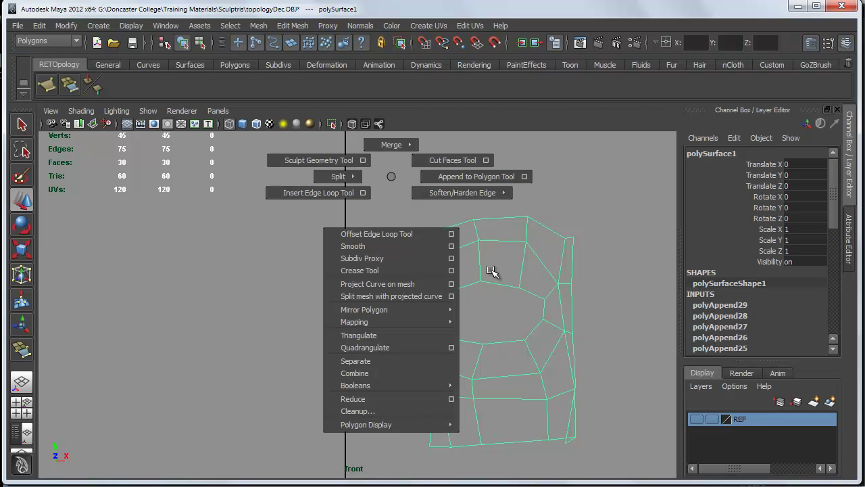
{"action": "mouse_move", "coordinate": [391, 310]}
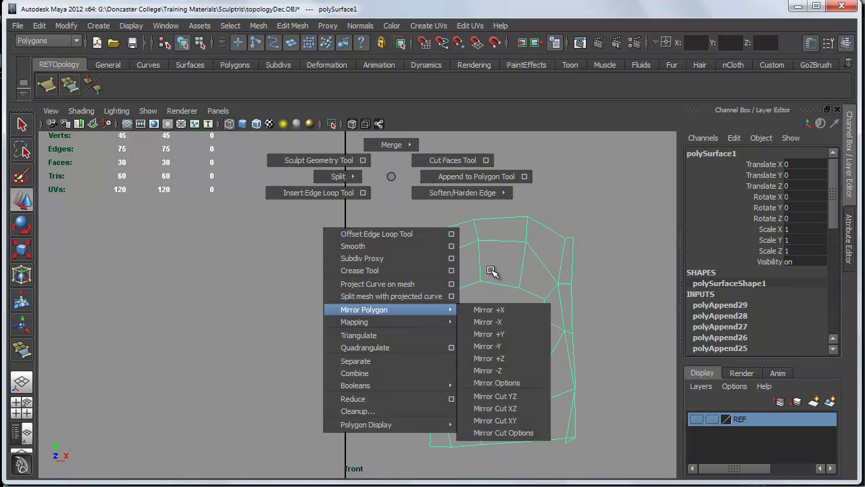
{"action": "left_click", "coordinate": [487, 322]}
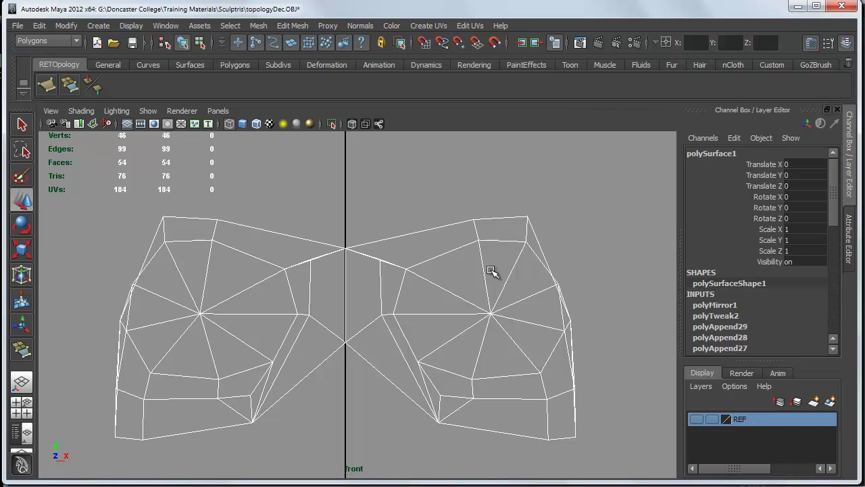
{"action": "left_click", "coordinate": [715, 305]}
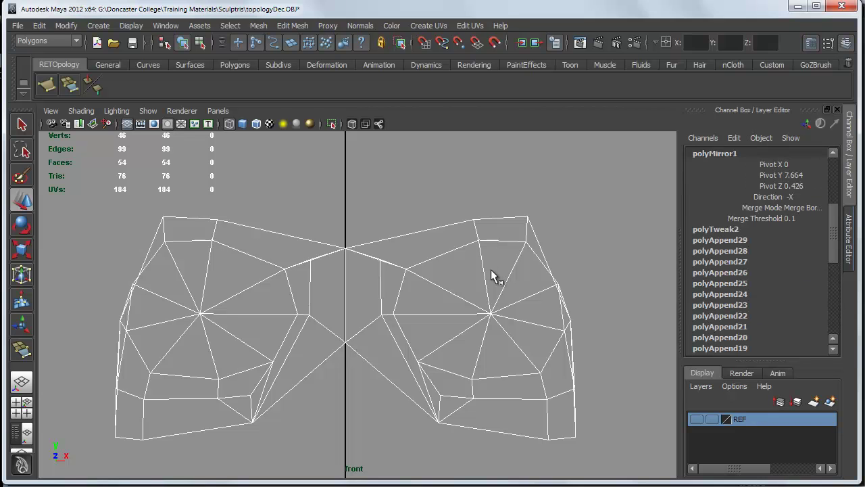
{"action": "left_click_drag", "start_coordinate": [833, 233], "coordinate": [833, 239]}
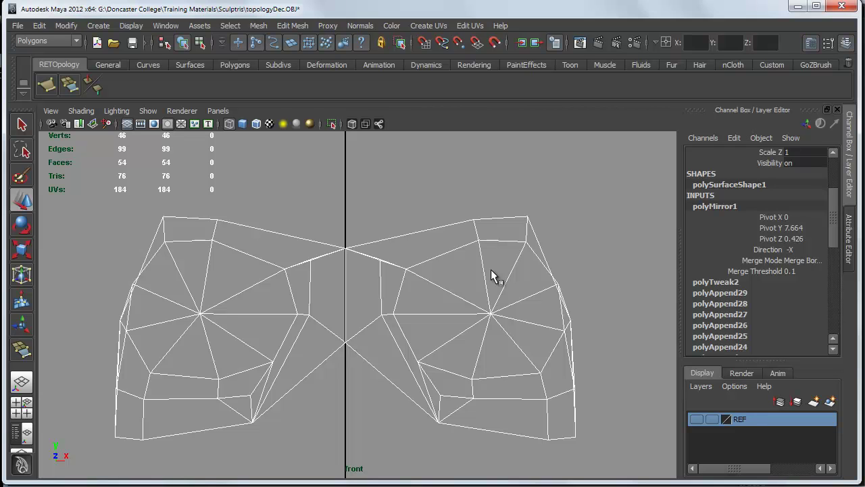
{"action": "key", "text": "ctrl+z"}
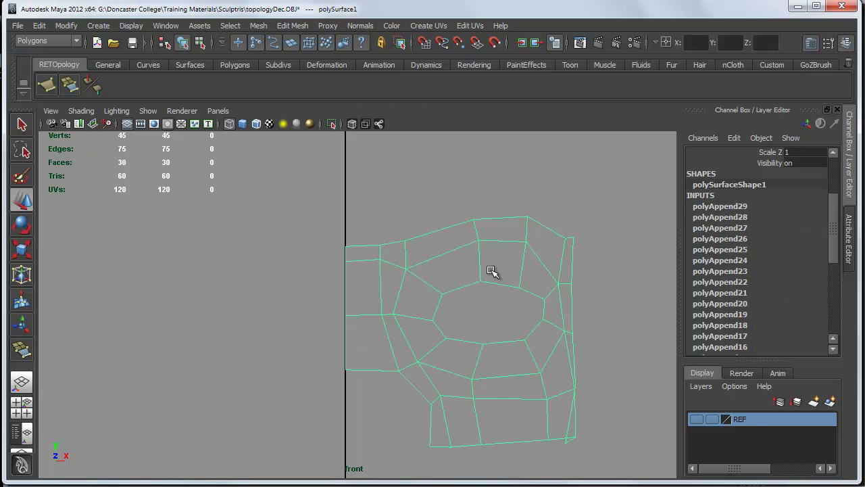
Step: Mirror the half mesh in the -X direction with Merge with the original turned off, and check it in perspective
{"action": "right_click_drag", "start_coordinate": [395, 260], "coordinate": [400, 393], "text": "shift"}
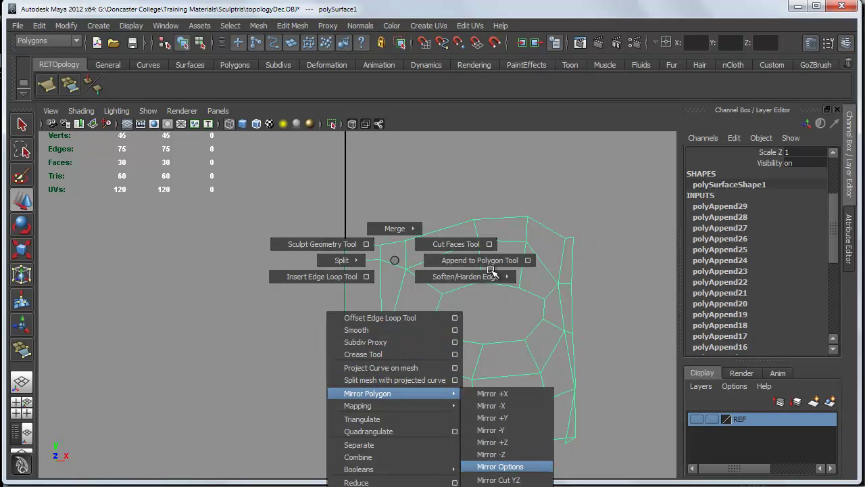
{"action": "left_click", "coordinate": [500, 467]}
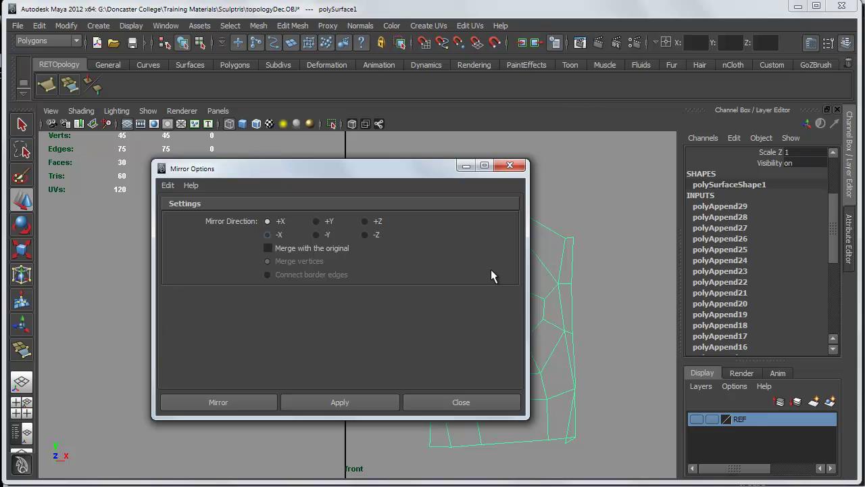
{"action": "left_click", "coordinate": [340, 402]}
{"action": "left_click", "coordinate": [461, 402]}
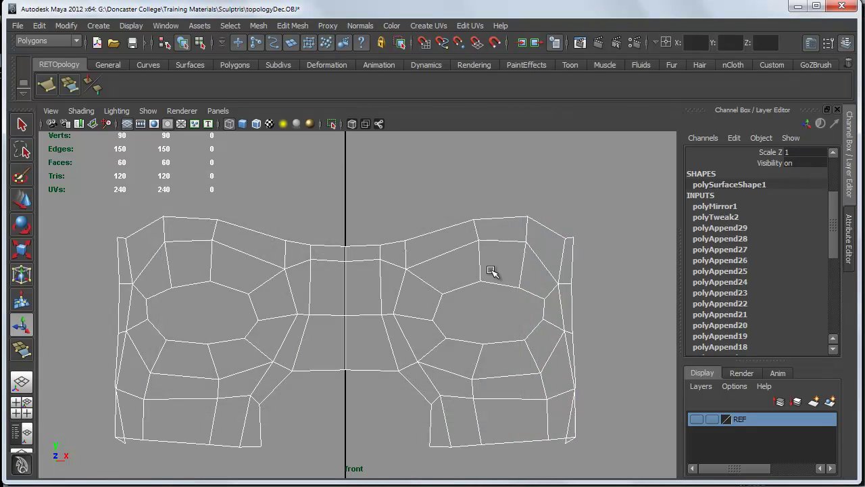
{"action": "key", "text": "space"}
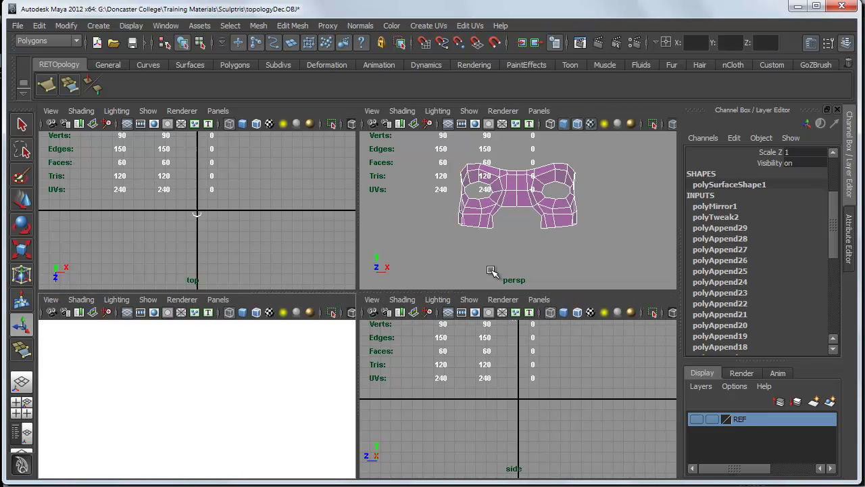
{"action": "key", "text": "space"}
{"action": "left_click_drag", "start_coordinate": [491, 270], "coordinate": [490, 271], "text": "alt"}
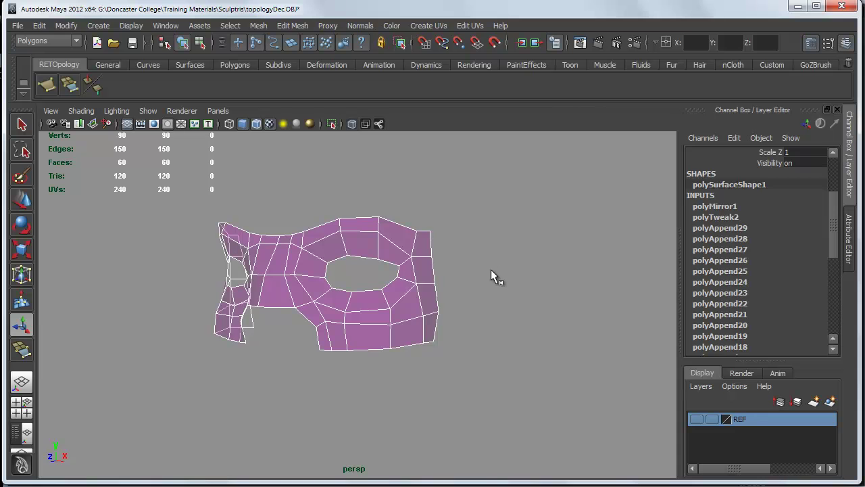
Step: Delete the mirrored mesh's construction history, add the Delete by Type History command to the RETopology shelf, and remove its duplicate shelf entry
{"action": "scroll", "coordinate": [491, 270], "scroll_direction": "up", "scroll_amount": 5}
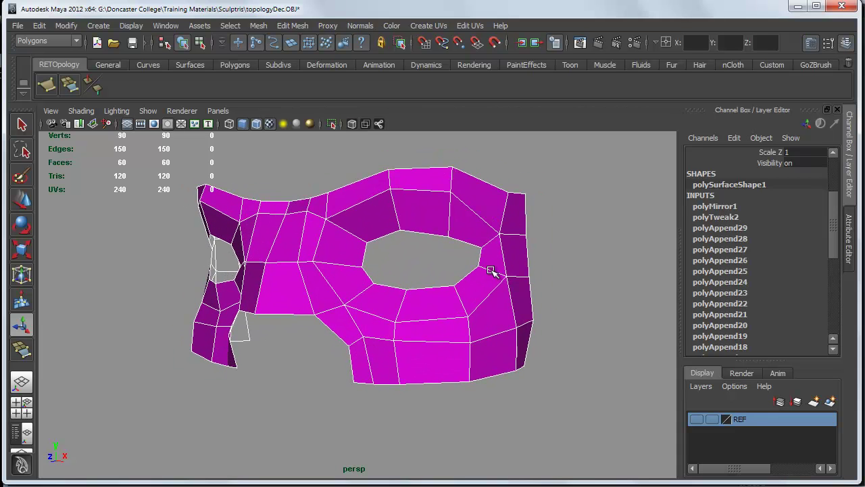
{"action": "left_click_drag", "start_coordinate": [492, 270], "coordinate": [493, 277], "text": "alt"}
{"action": "scroll", "coordinate": [762, 251], "scroll_direction": "down", "scroll_amount": 6}
{"action": "scroll", "coordinate": [763, 251], "scroll_direction": "up", "scroll_amount": 8}
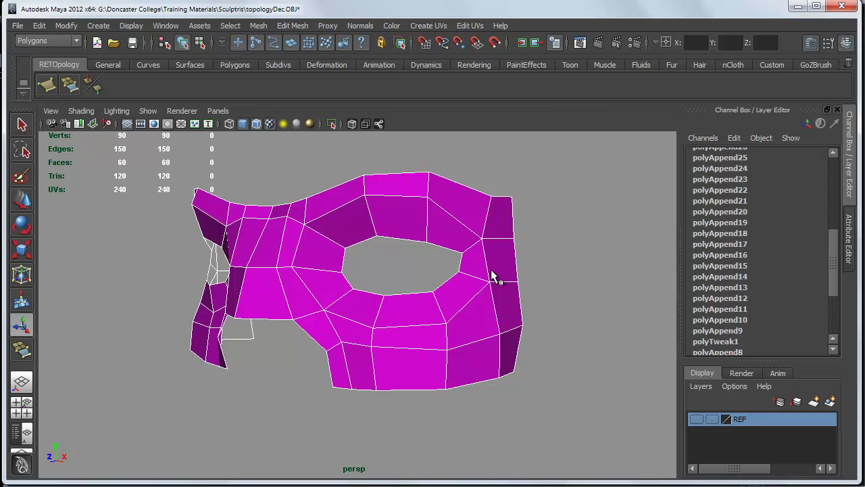
{"action": "left_click_drag", "start_coordinate": [833, 192], "coordinate": [833, 260]}
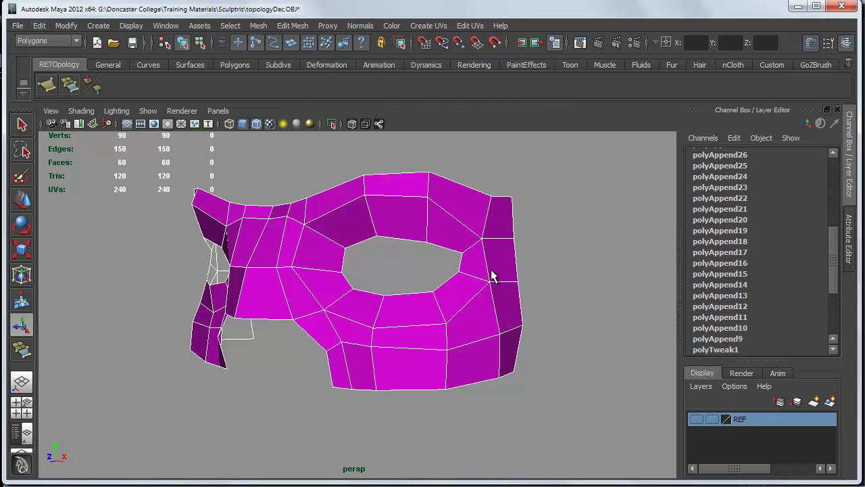
{"action": "left_click", "coordinate": [39, 25]}
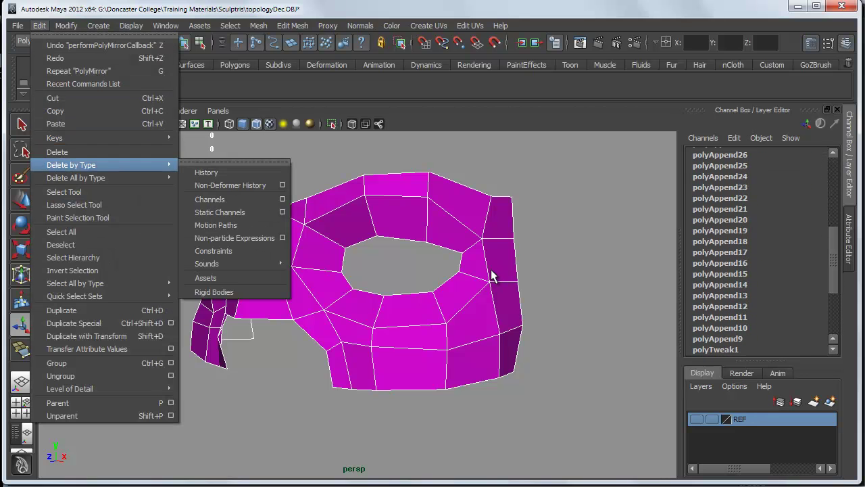
{"action": "mouse_move", "coordinate": [76, 178]}
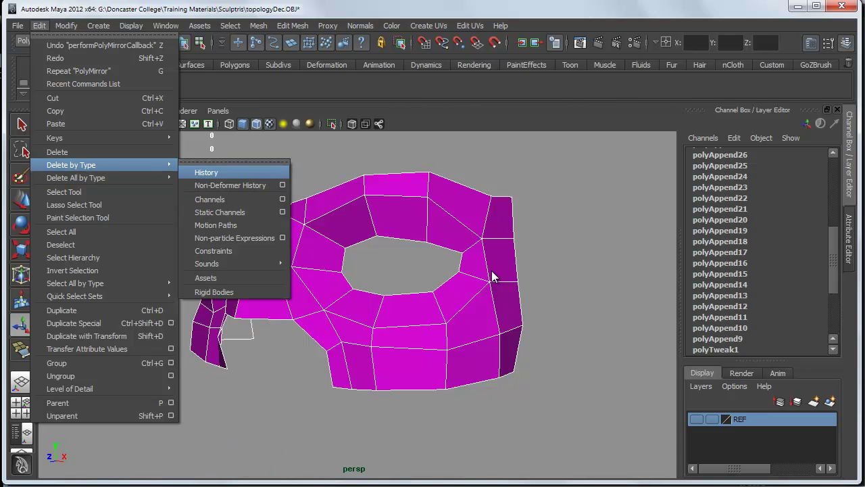
{"action": "left_click", "coordinate": [206, 173]}
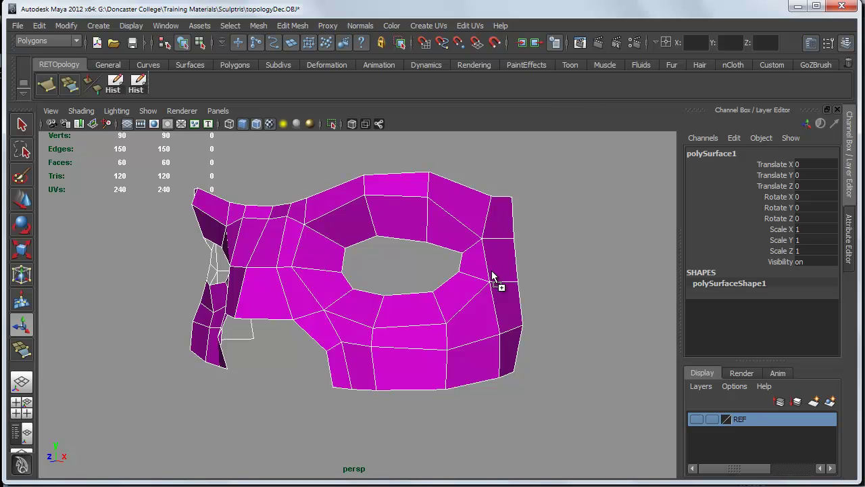
{"action": "middle_click_drag", "start_coordinate": [138, 84], "coordinate": [847, 64]}
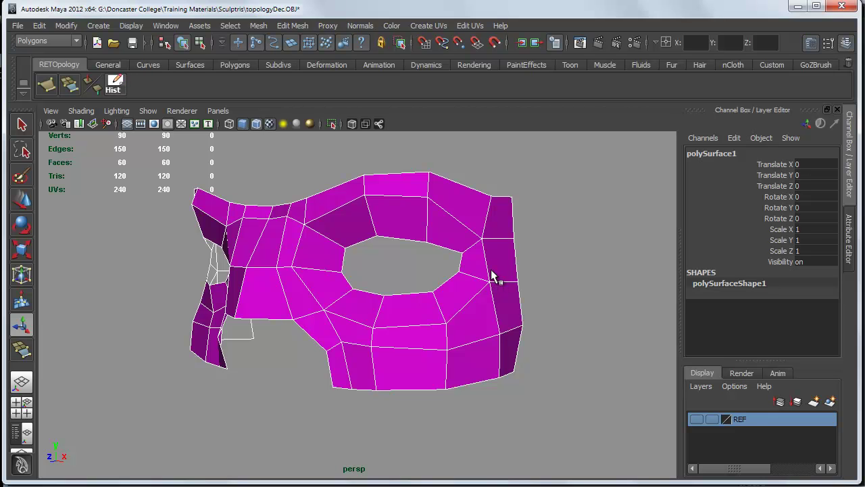
Step: Show the REF layer and turn on X-ray shading to check the mirrored eye mesh against the reference head
{"action": "left_click_drag", "start_coordinate": [491, 271], "coordinate": [492, 270], "text": "alt"}
{"action": "key", "text": "ctrl+z"}
{"action": "left_click", "coordinate": [351, 124]}
{"action": "scroll", "coordinate": [492, 270], "scroll_direction": "down", "scroll_amount": 4}
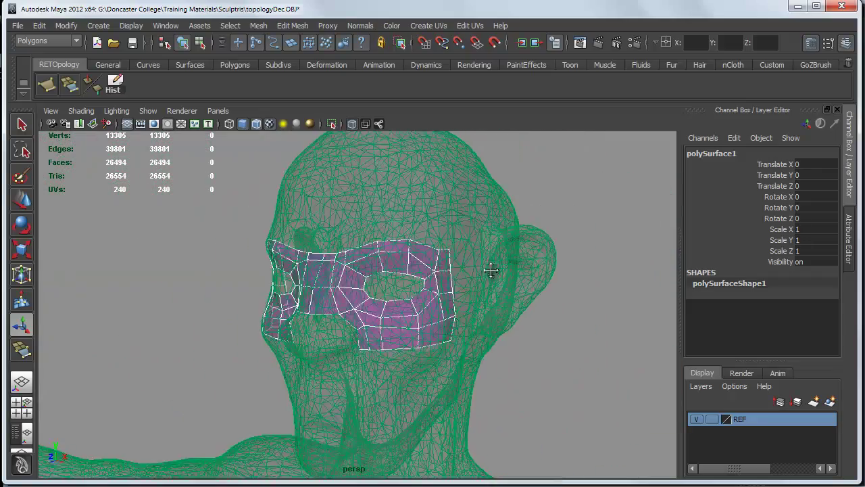
{"action": "scroll", "coordinate": [491, 270], "scroll_direction": "up", "scroll_amount": 5}
{"action": "scroll", "coordinate": [491, 271], "scroll_direction": "down", "scroll_amount": 5}
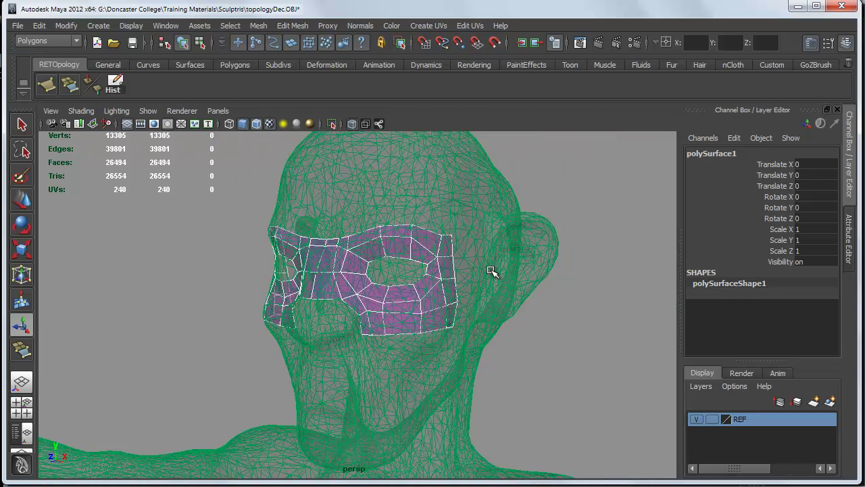